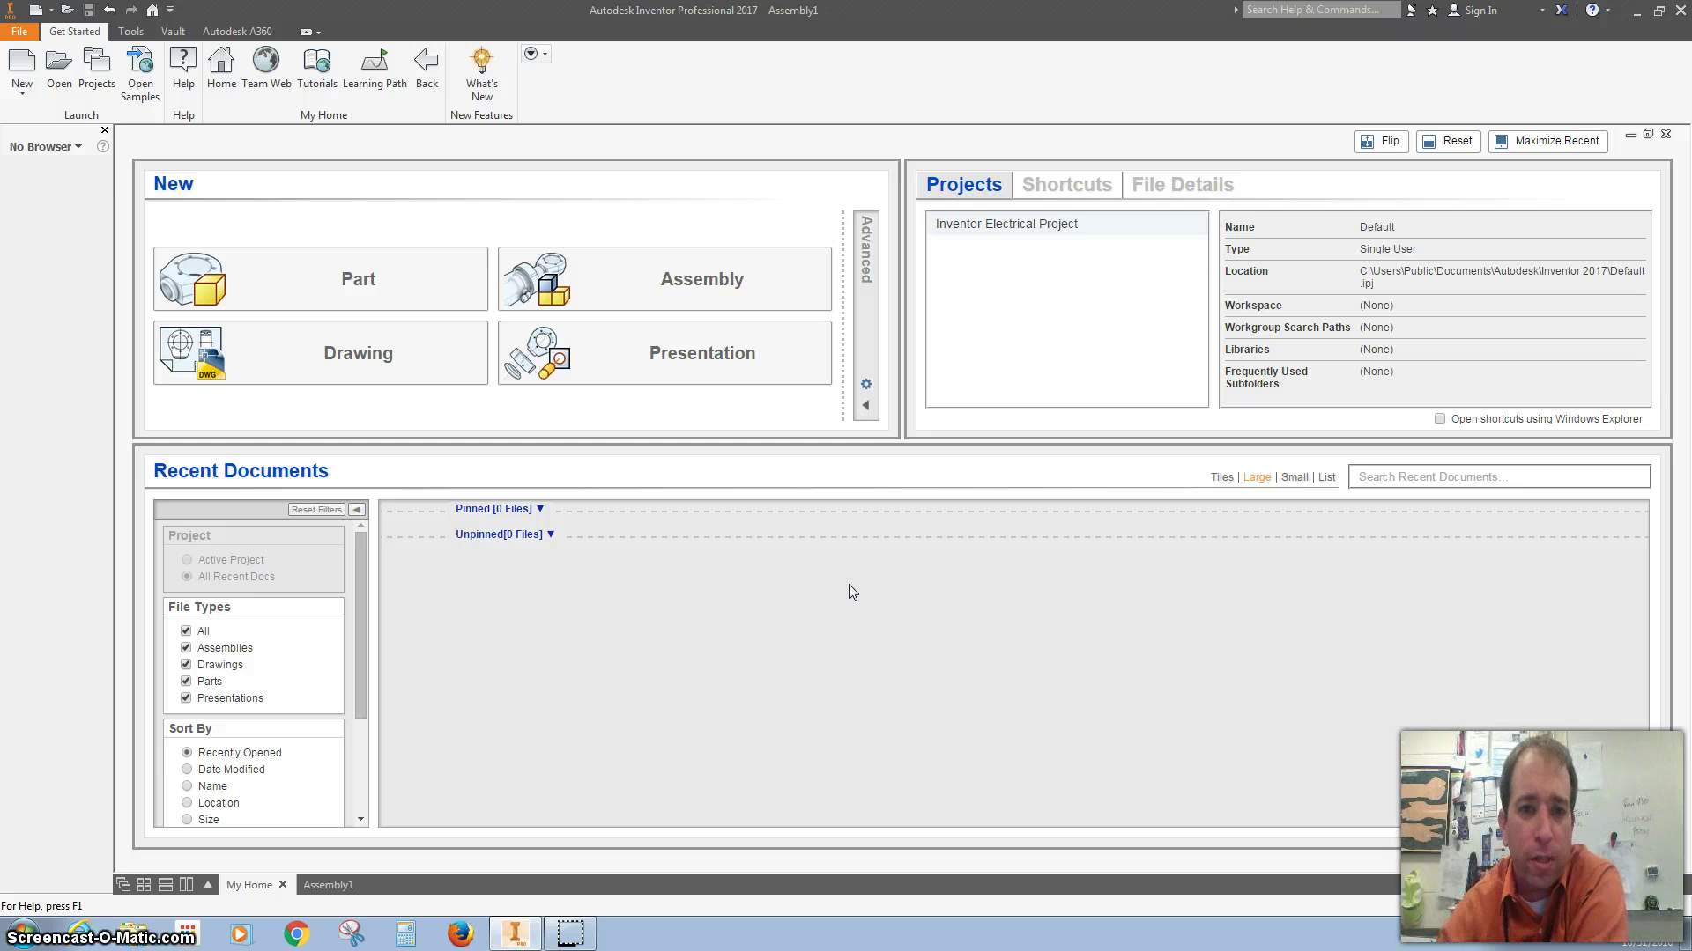
Create a new assembly and open Place Component on the Rocket folder's parts
{"action": "left_click", "coordinate": [717, 283]}
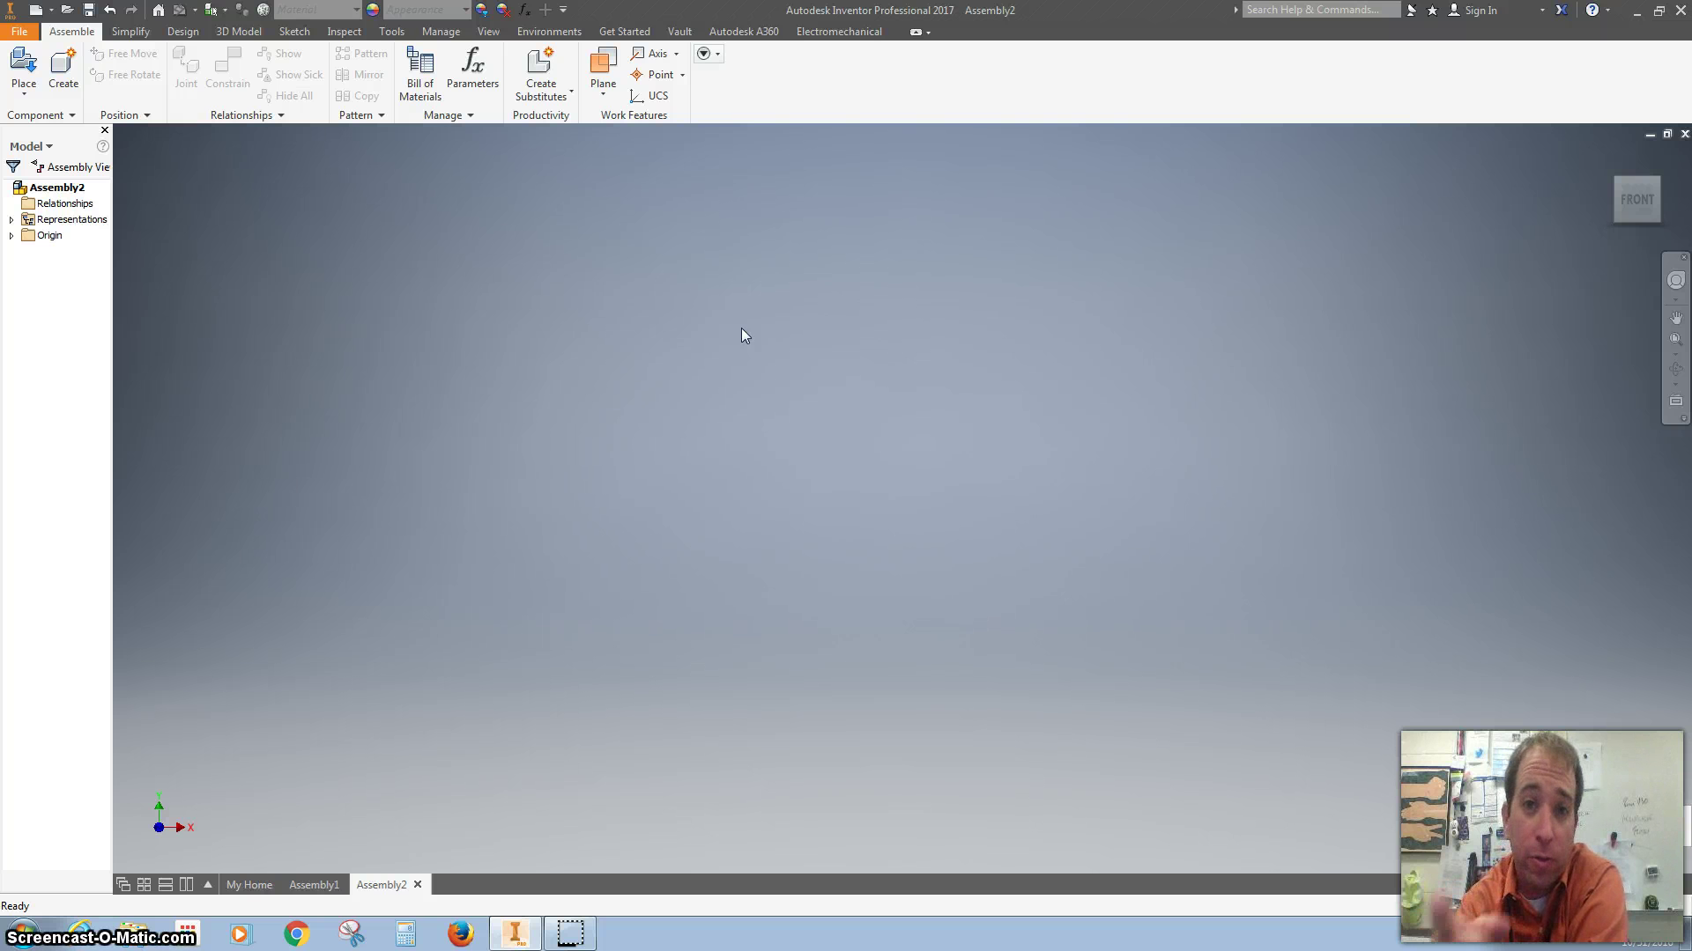
{"action": "left_click", "coordinate": [23, 67]}
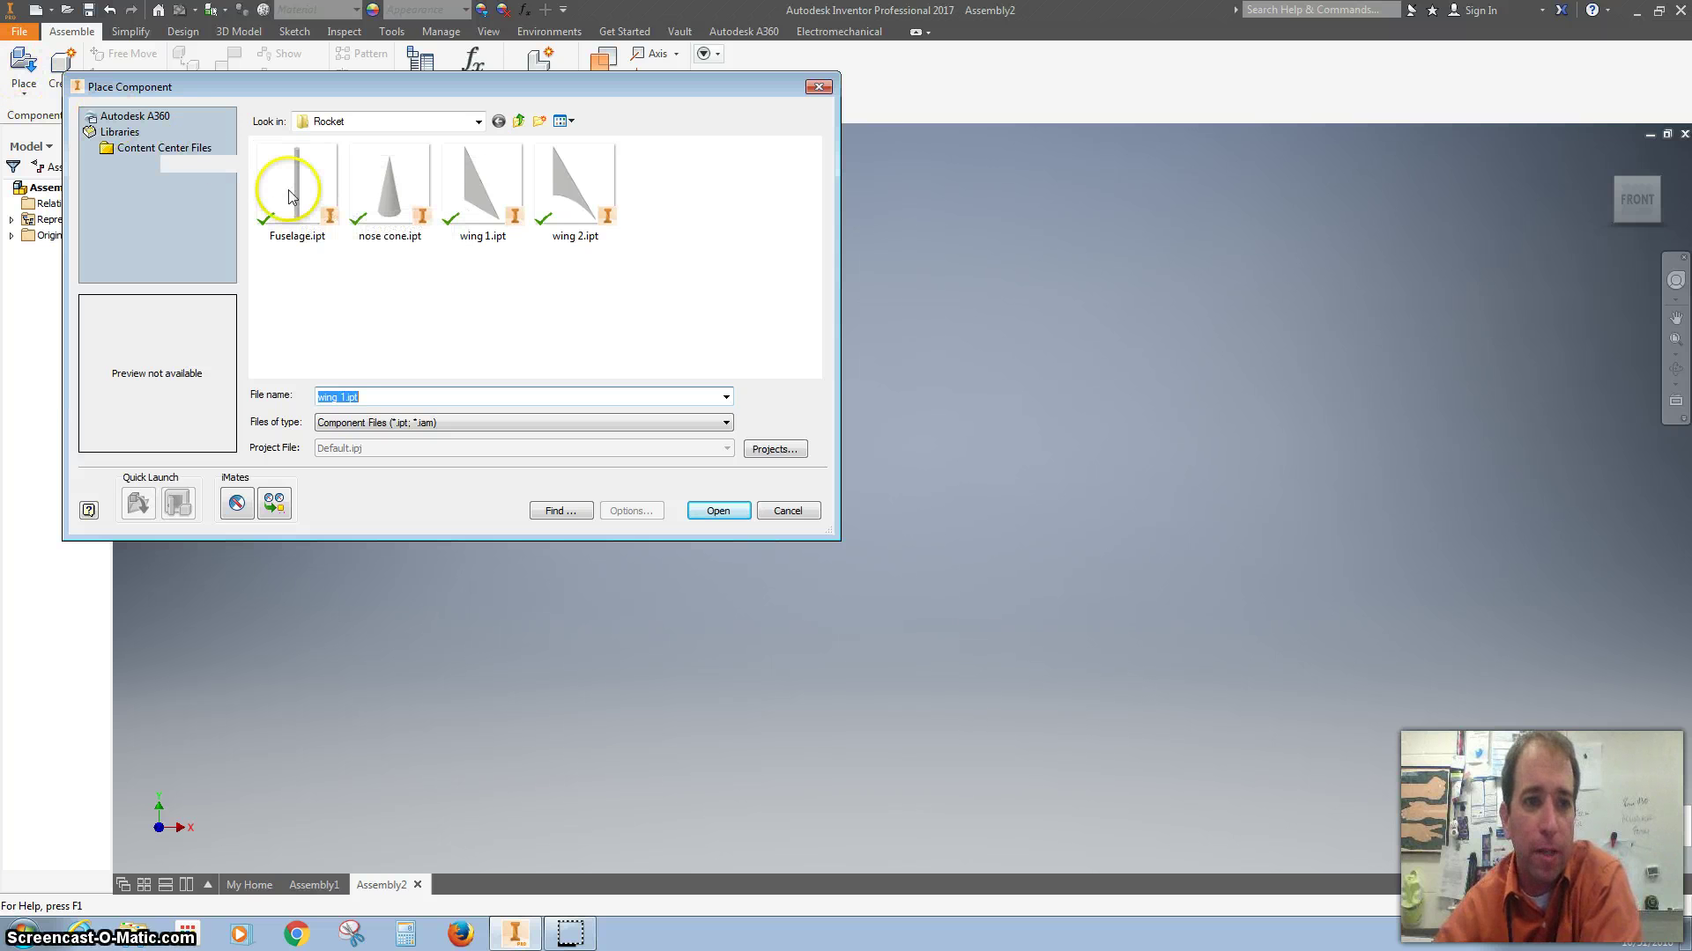
Place one copy of Fuselage.ipt in the assembly
{"action": "left_click", "coordinate": [296, 194]}
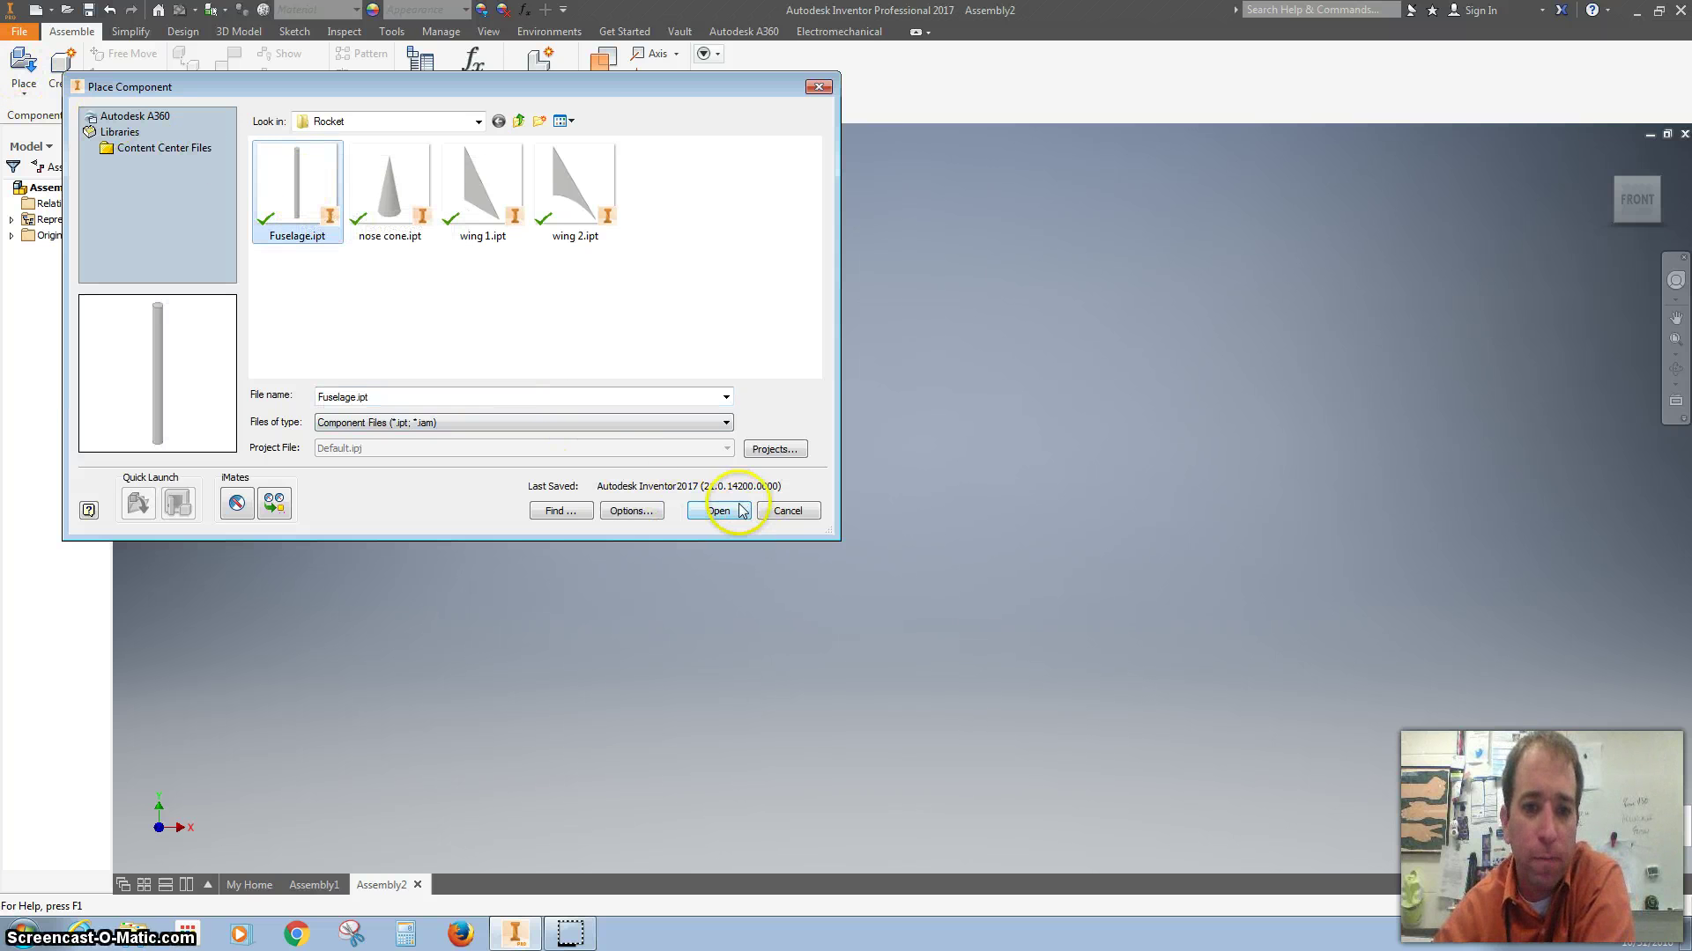
{"action": "left_click", "coordinate": [718, 511]}
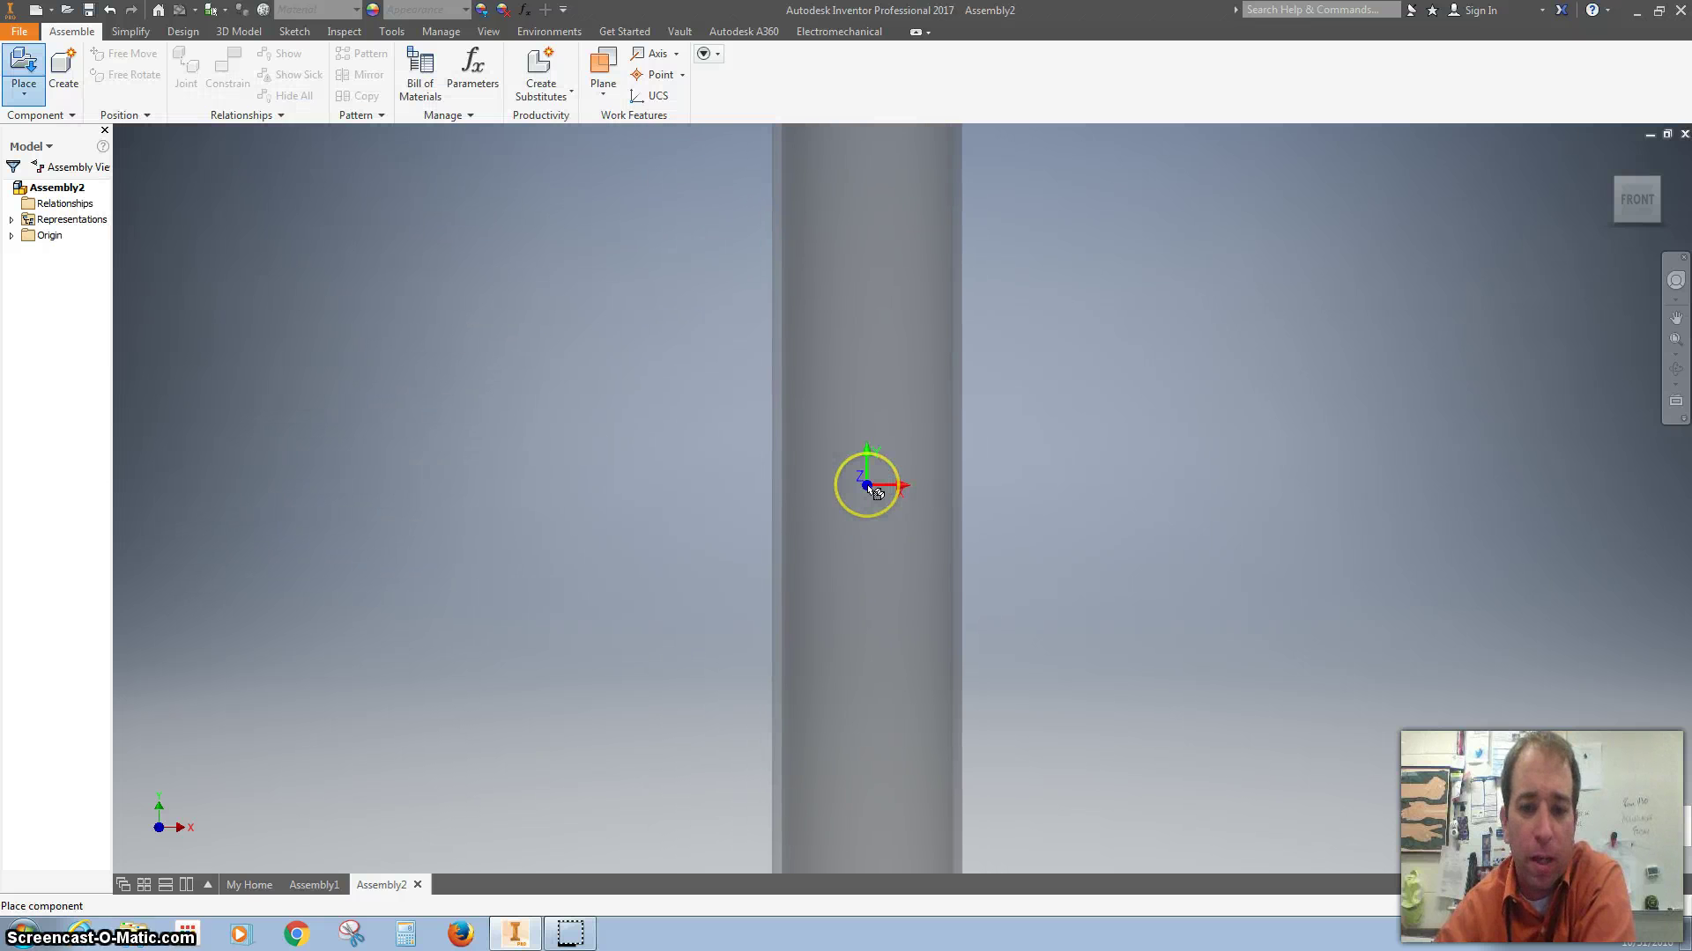
{"action": "left_click", "coordinate": [875, 491]}
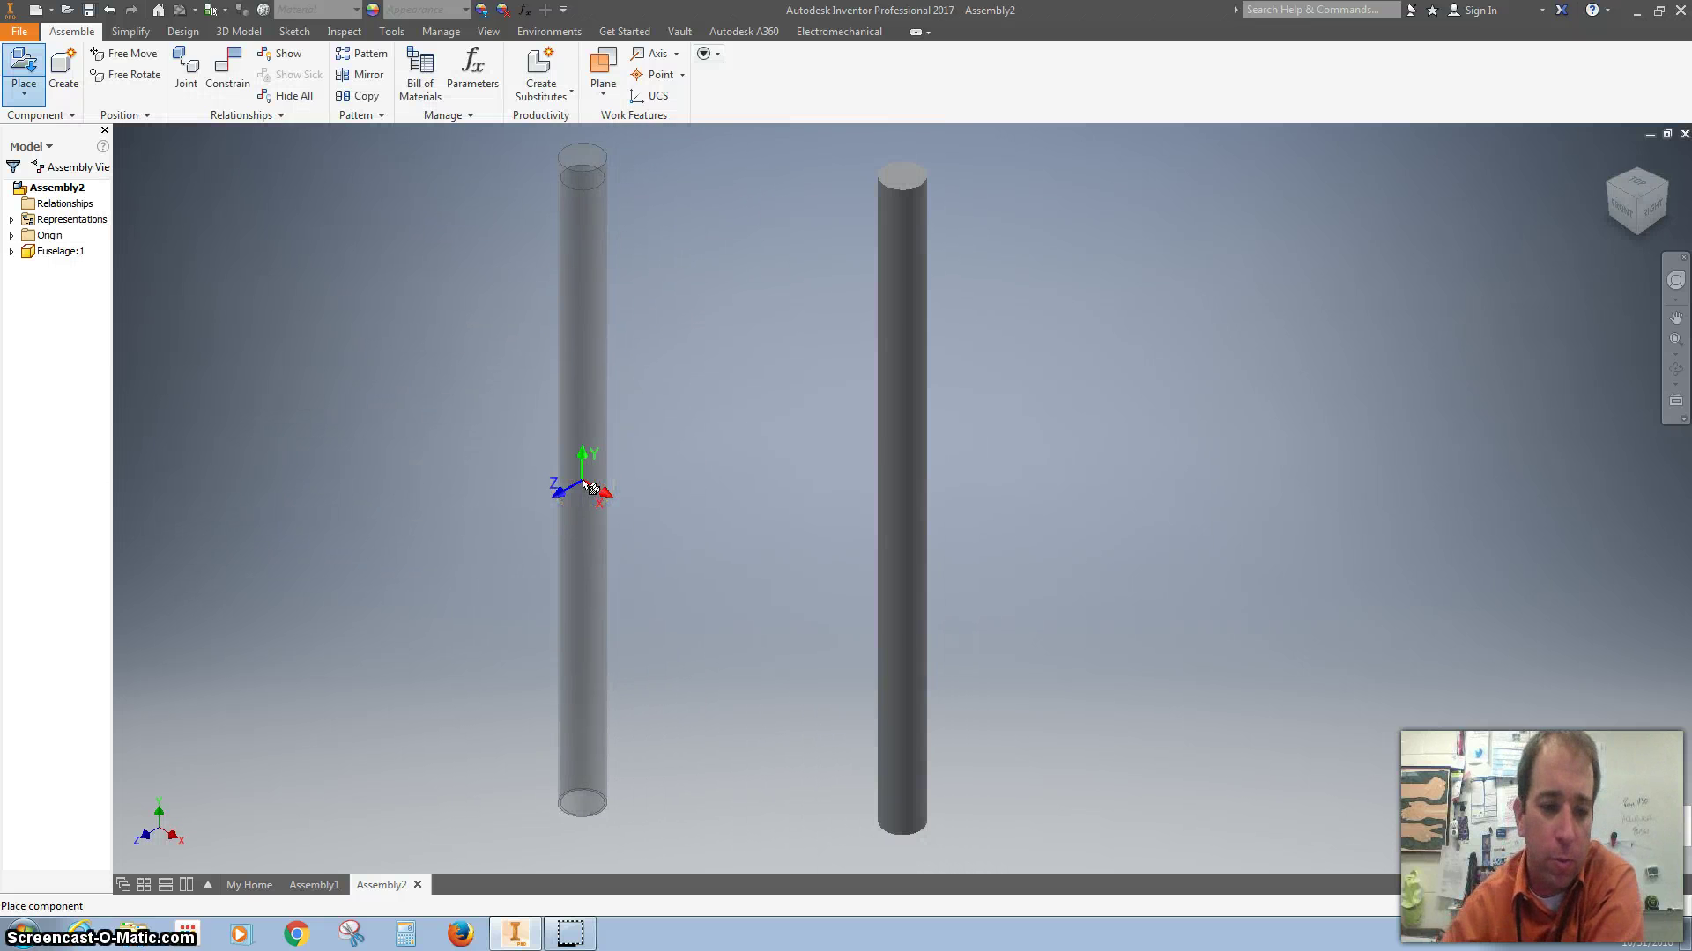
{"action": "key", "text": "Escape"}
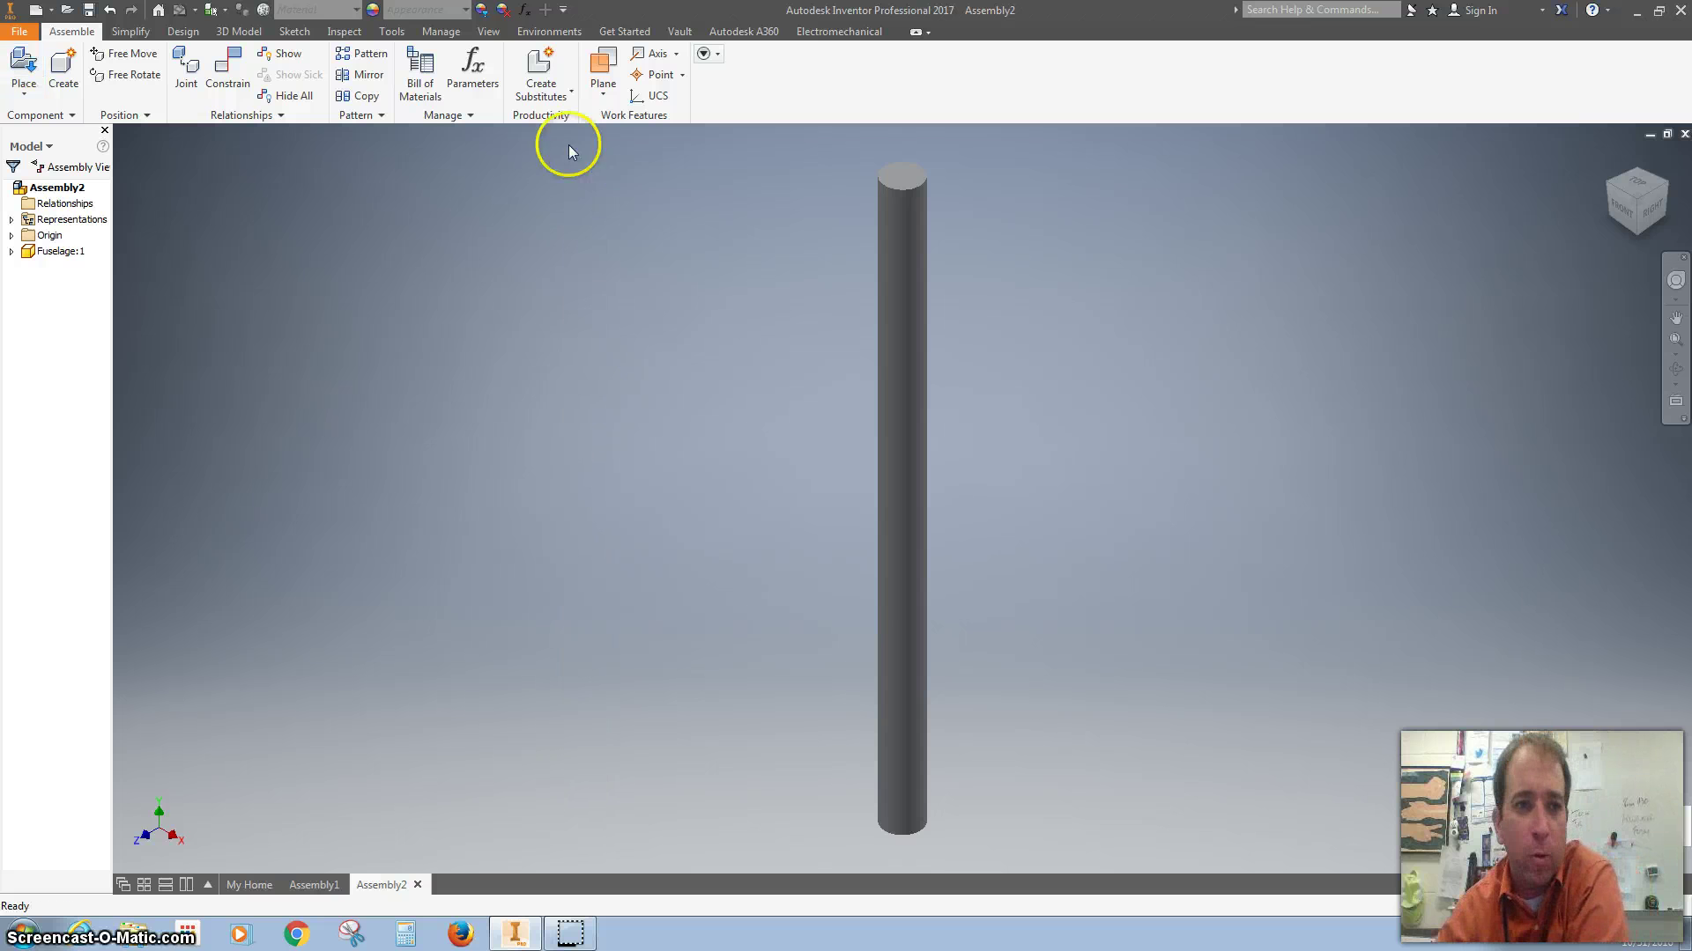
Place one copy of nose cone.ipt beside the fuselage
{"action": "left_click", "coordinate": [17, 62]}
{"action": "left_click", "coordinate": [380, 183]}
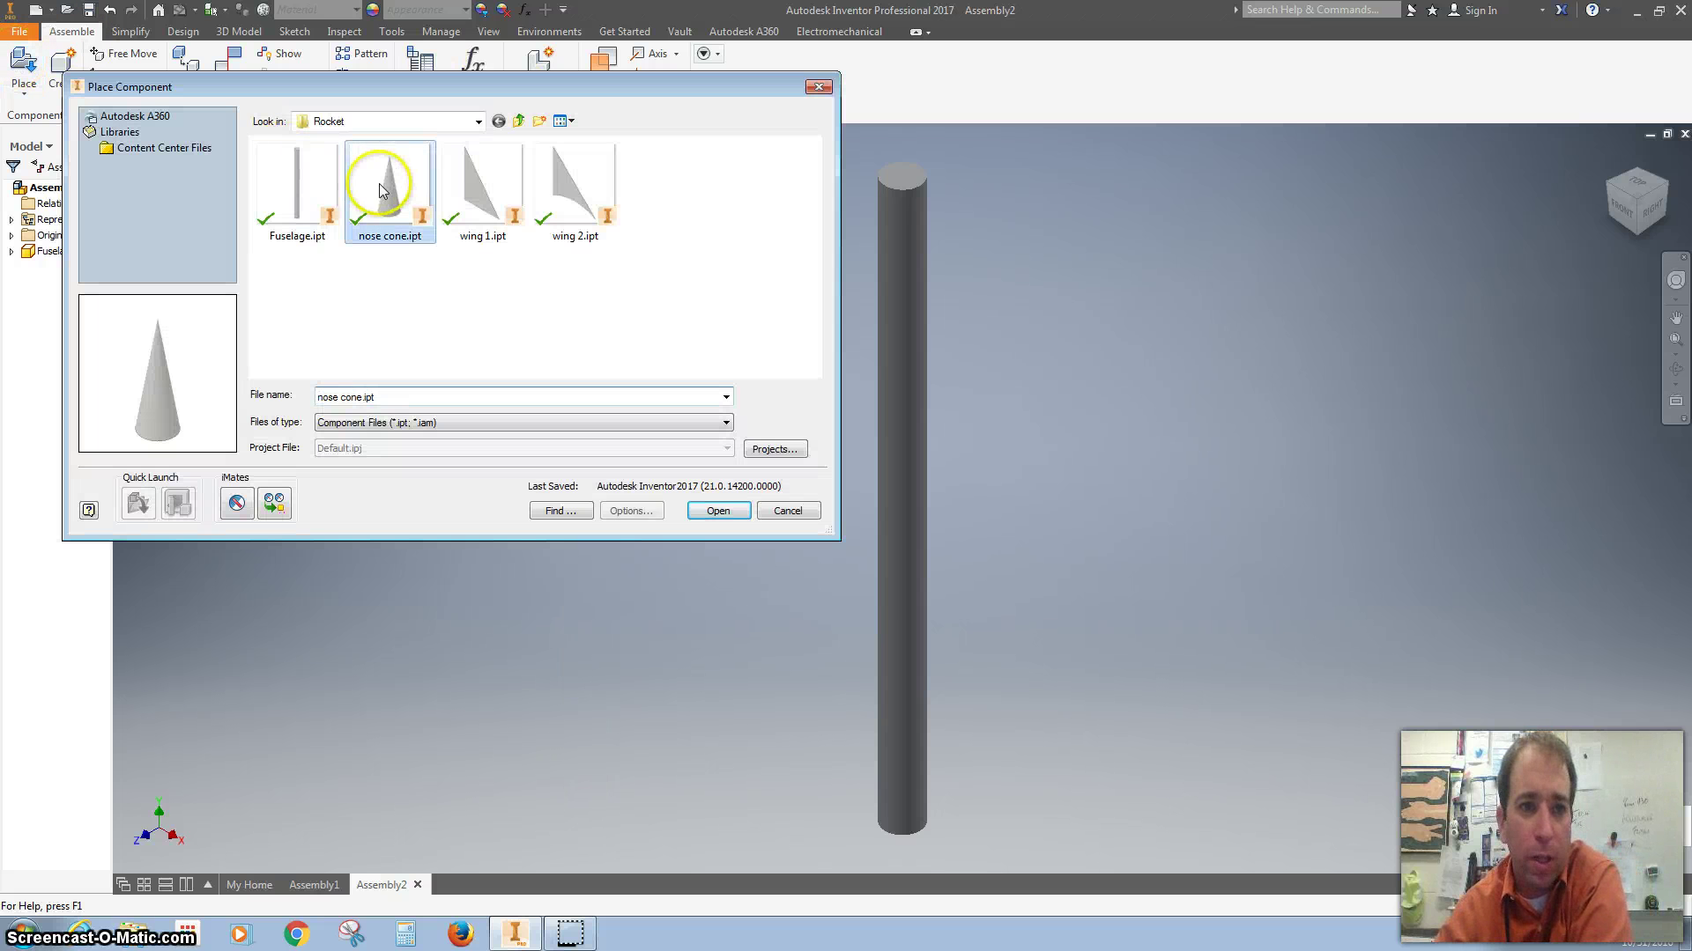
{"action": "left_click", "coordinate": [714, 510]}
{"action": "left_click", "coordinate": [1181, 328]}
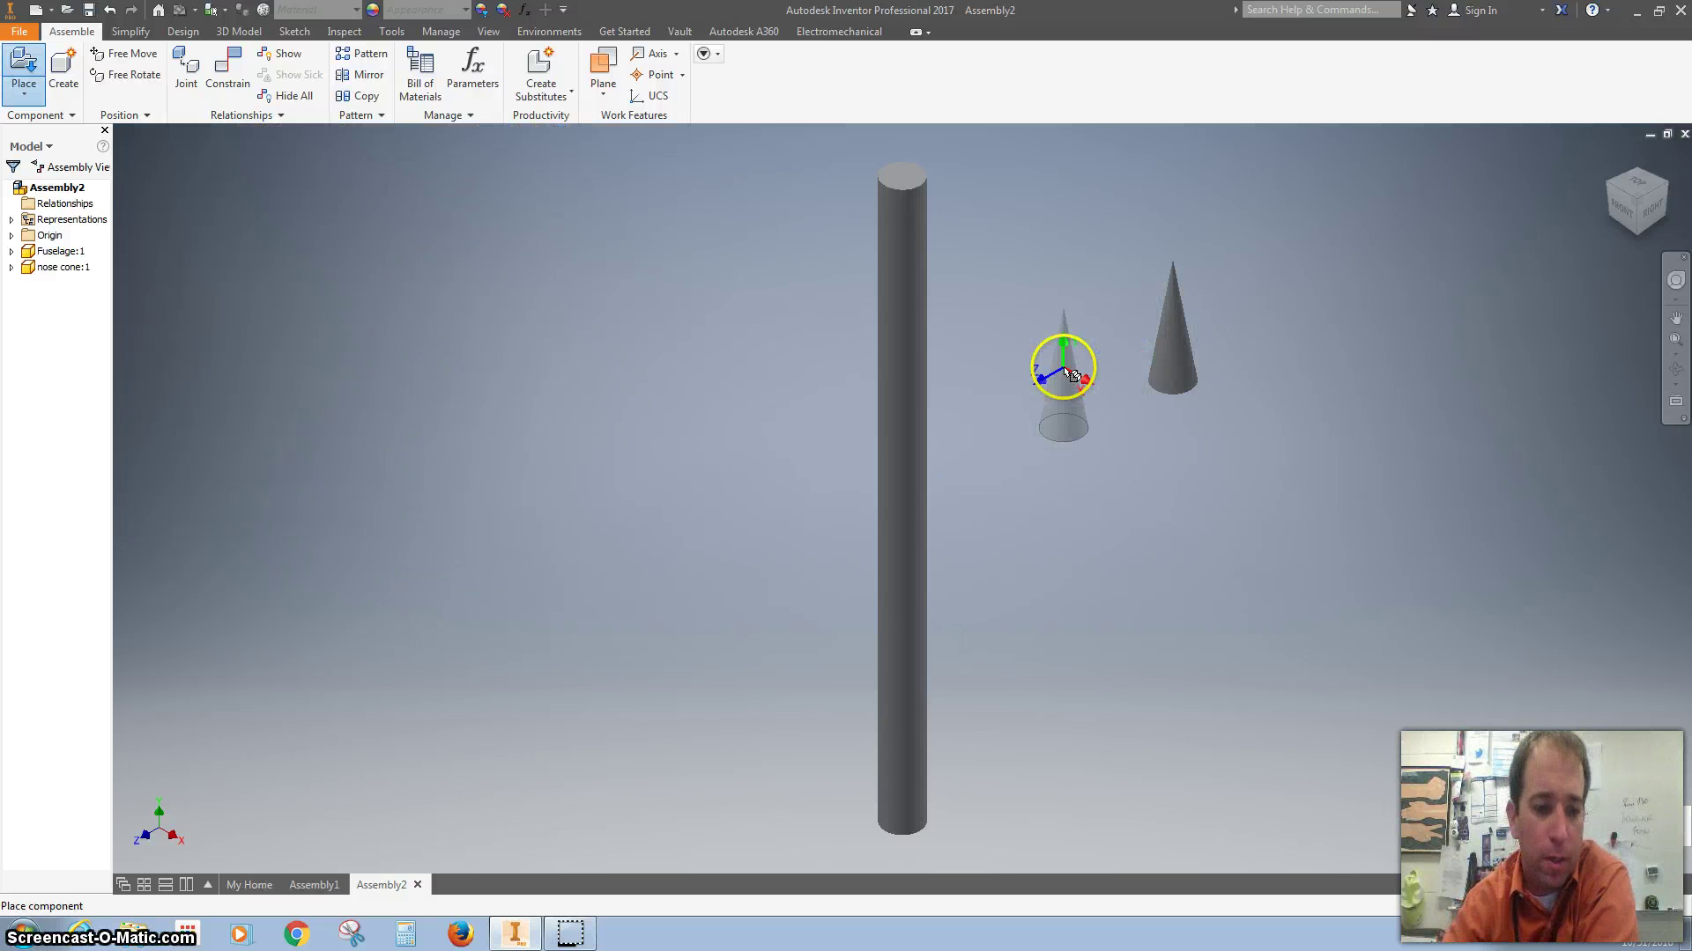
{"action": "key", "text": "Escape"}
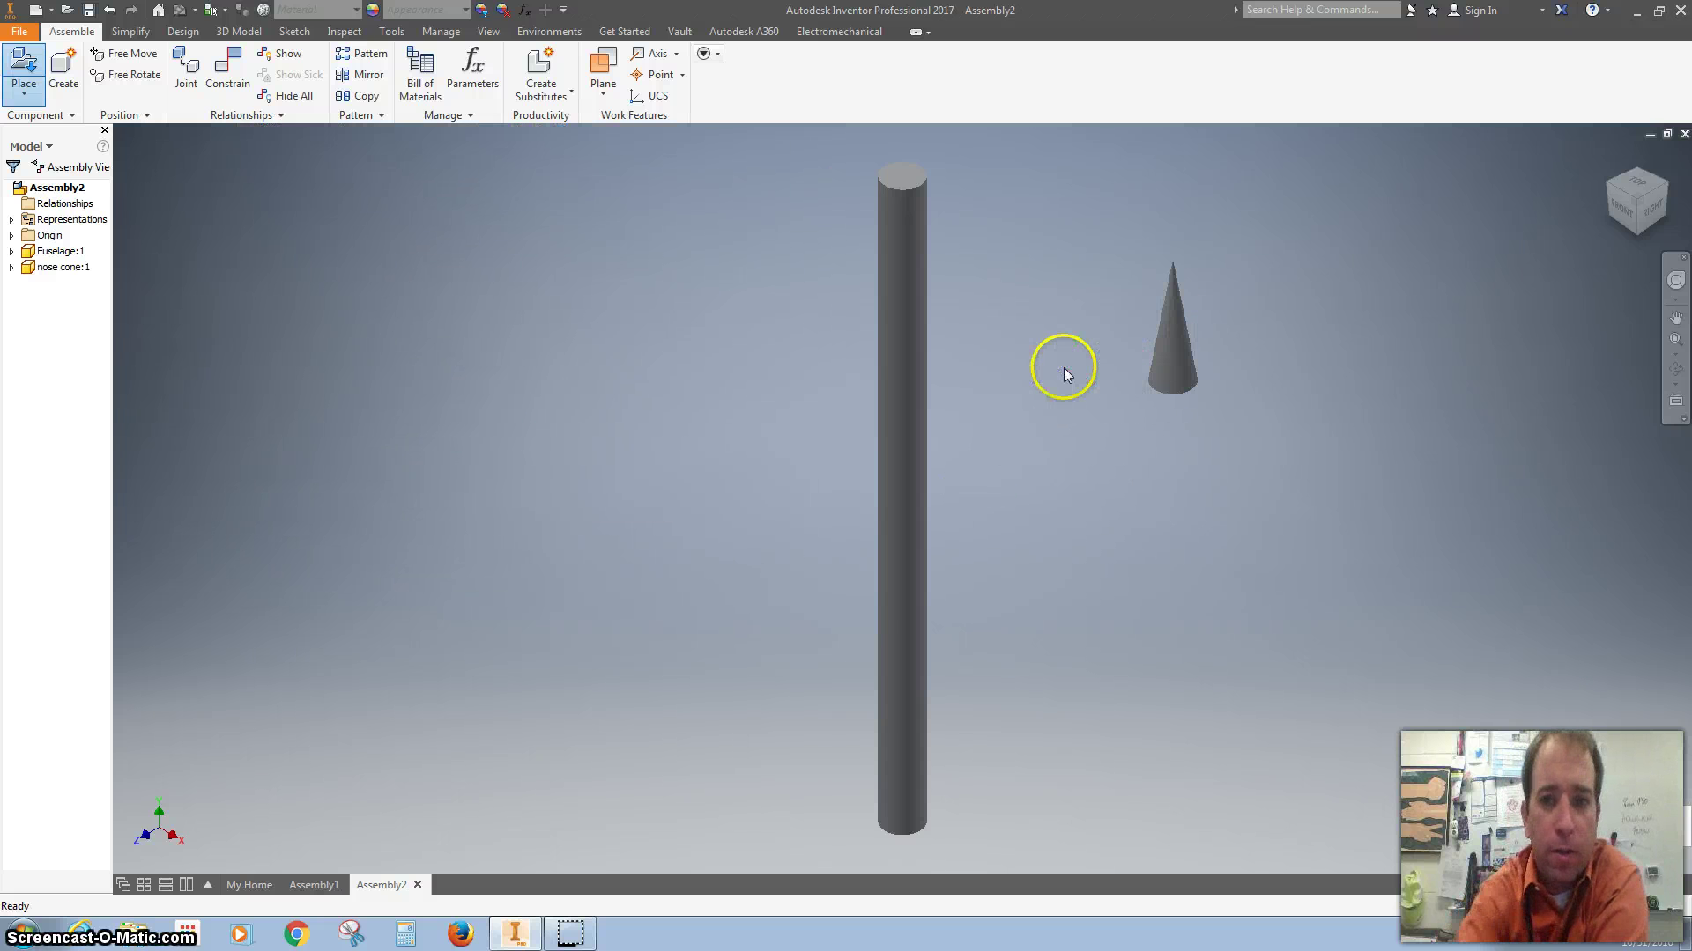
Place one copy of wing 1.ipt in the assembly
{"action": "left_click", "coordinate": [22, 60]}
{"action": "left_click", "coordinate": [481, 198]}
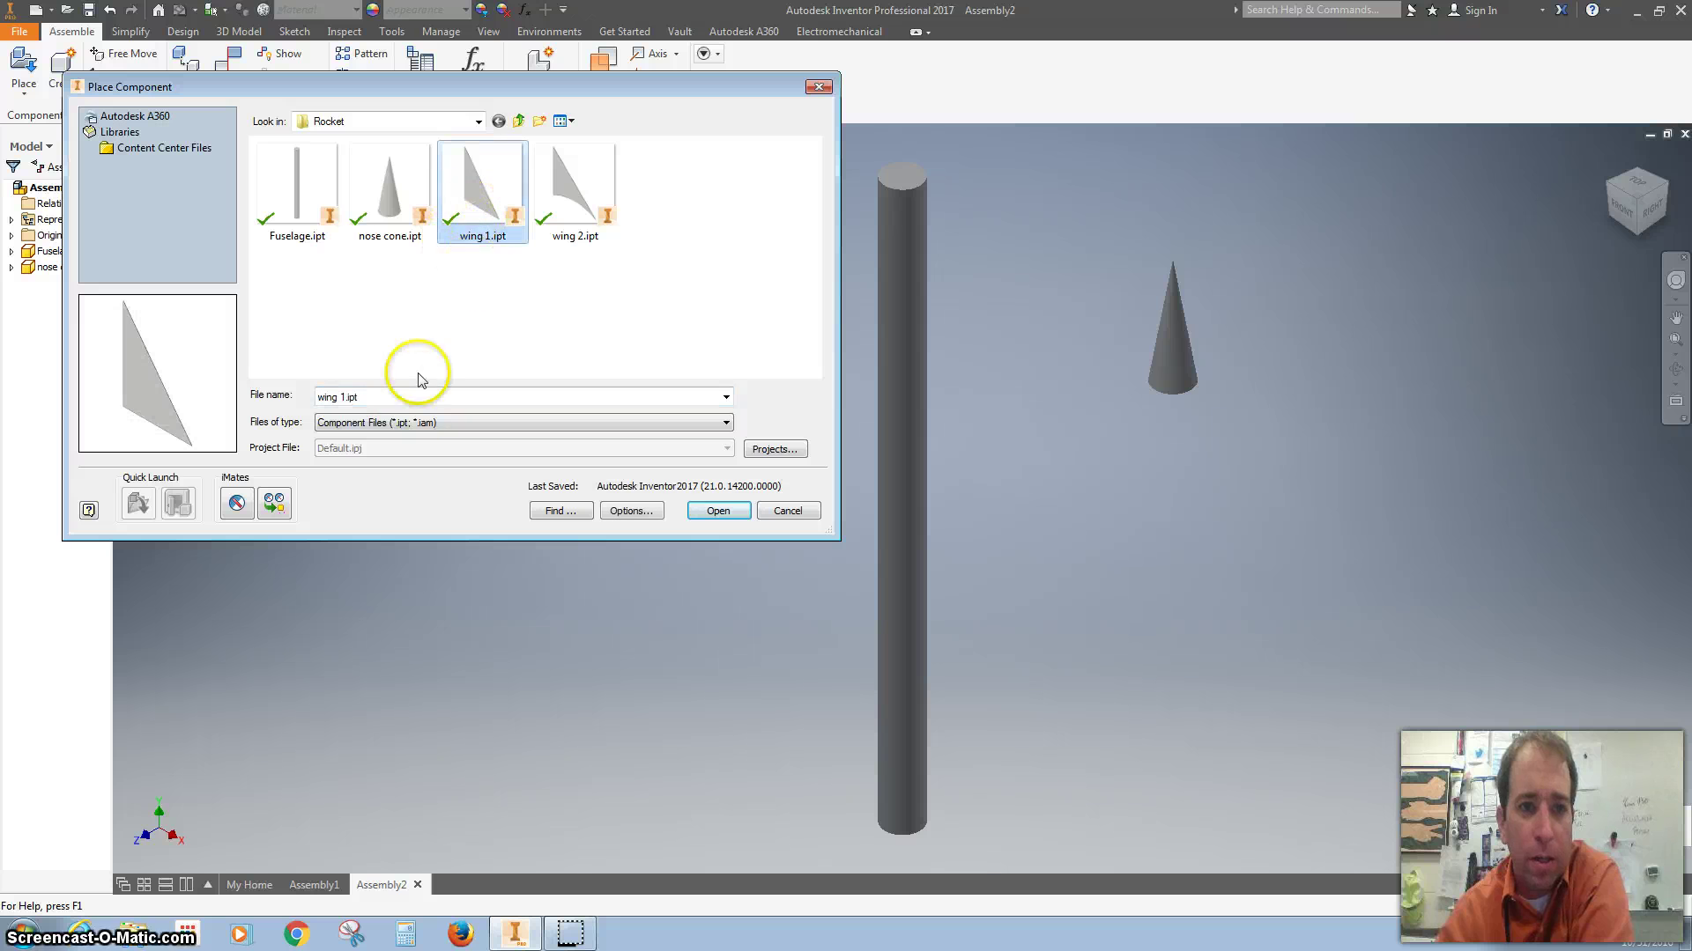
{"action": "left_click", "coordinate": [710, 510]}
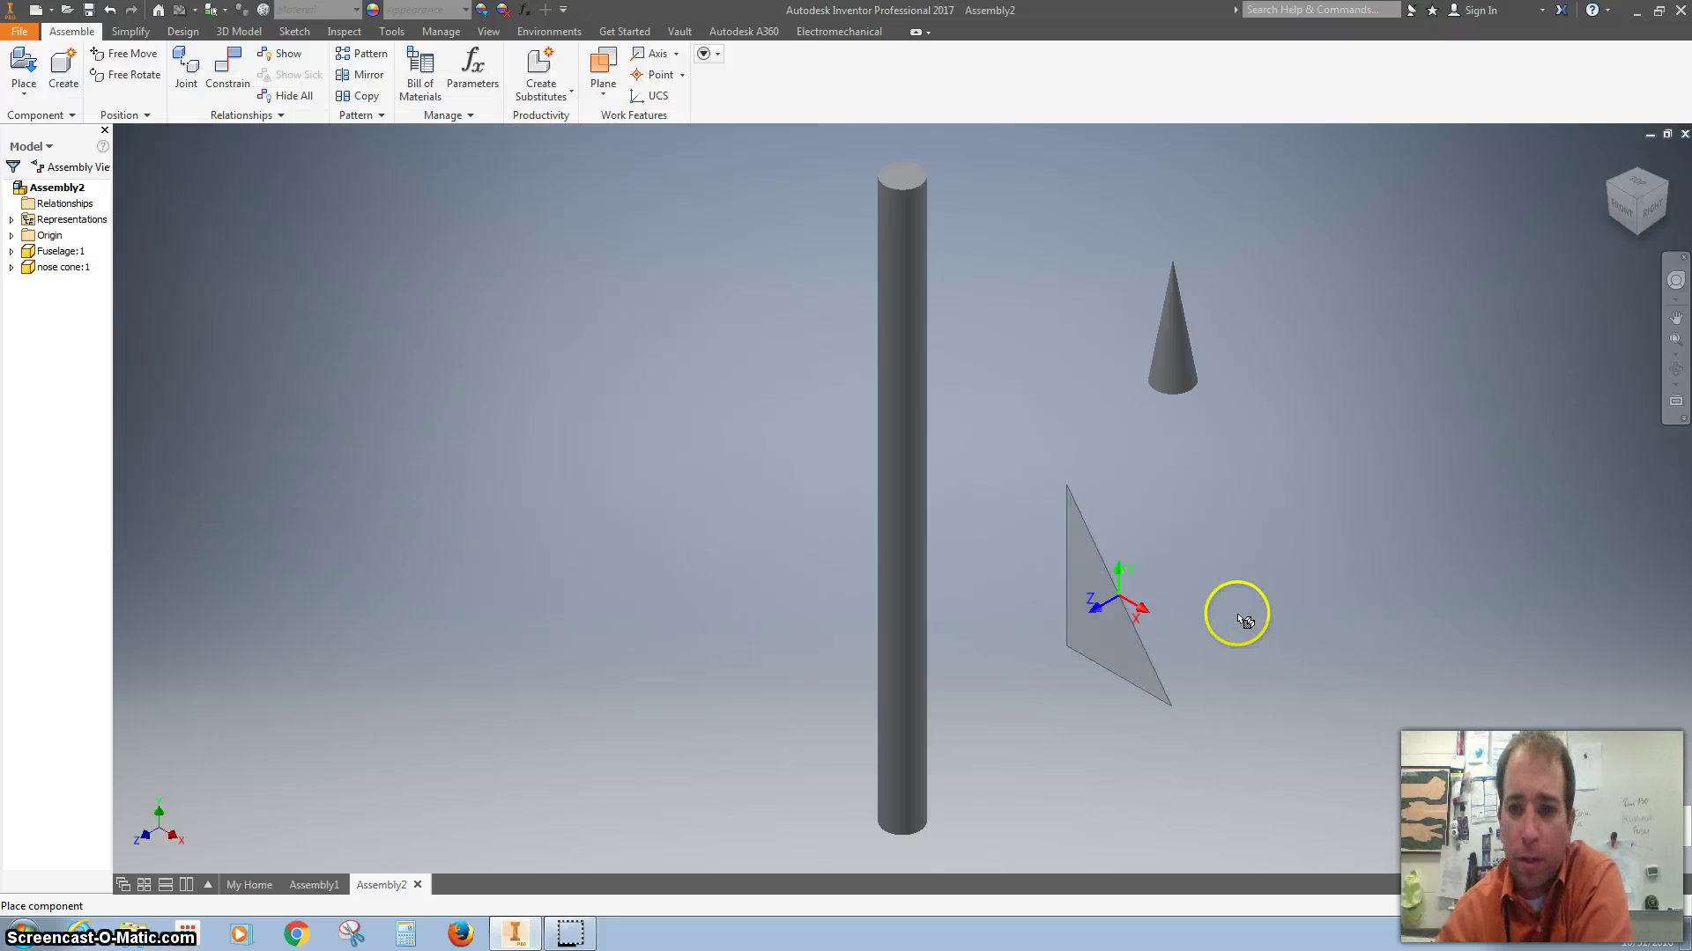
{"action": "left_click", "coordinate": [1247, 594]}
{"action": "key", "text": "Escape"}
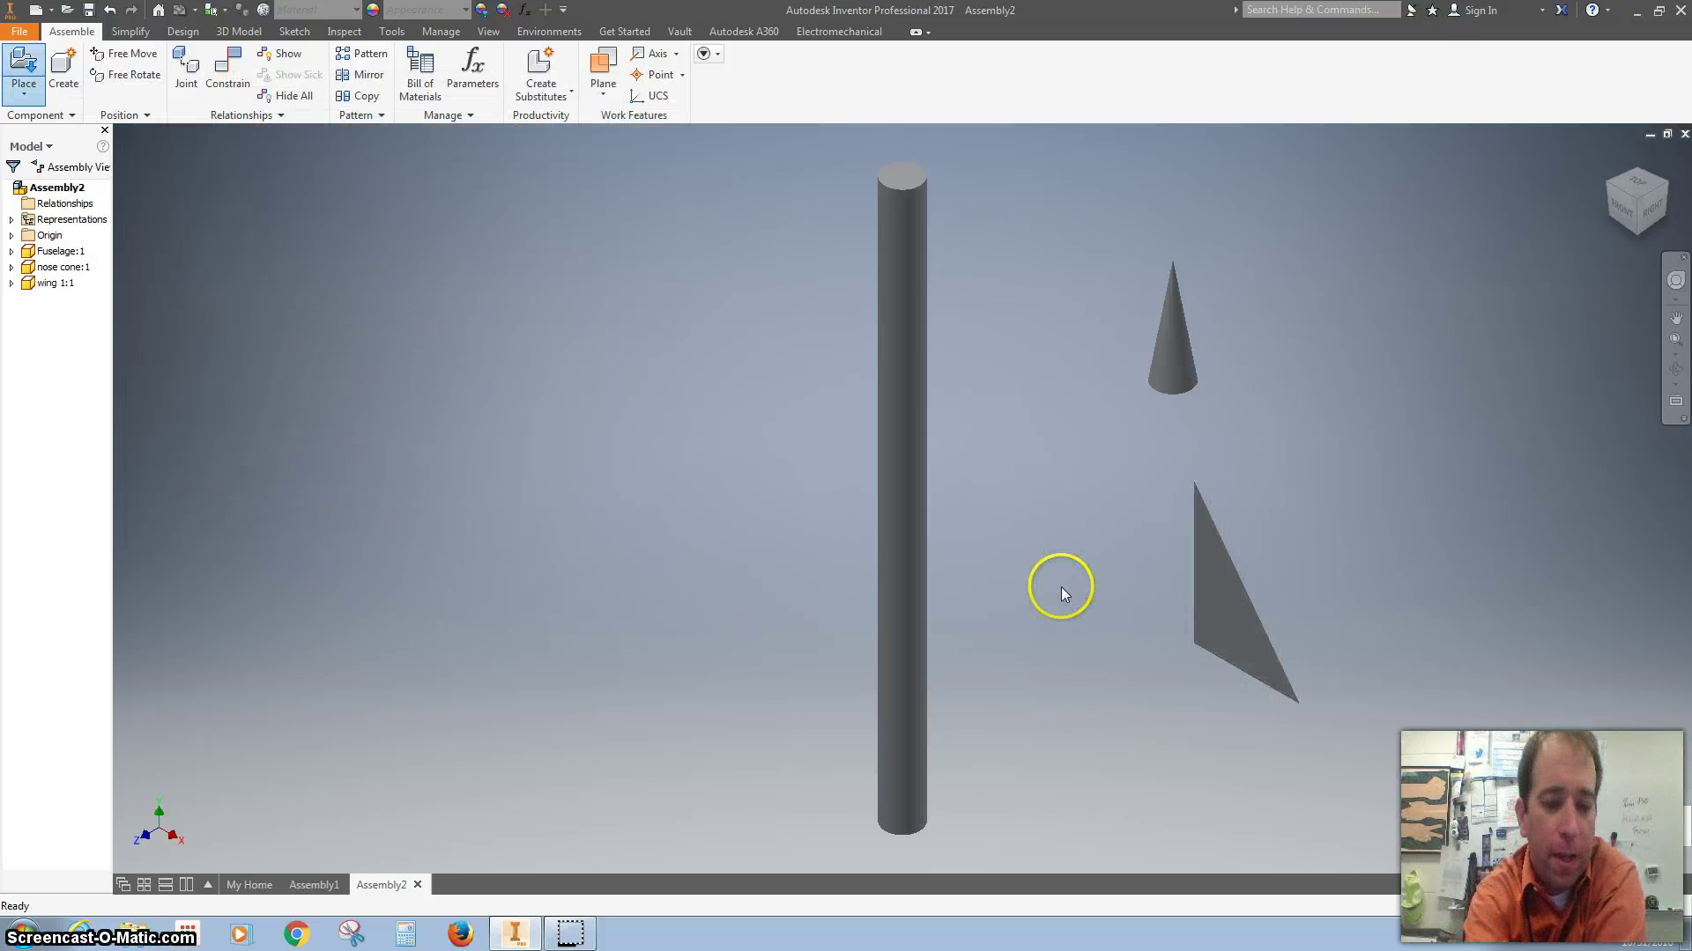
Ground the fuselage, then Insert-constrain the nose cone's bottom edge to the fuselage's top edge
{"action": "right_click", "coordinate": [910, 367]}
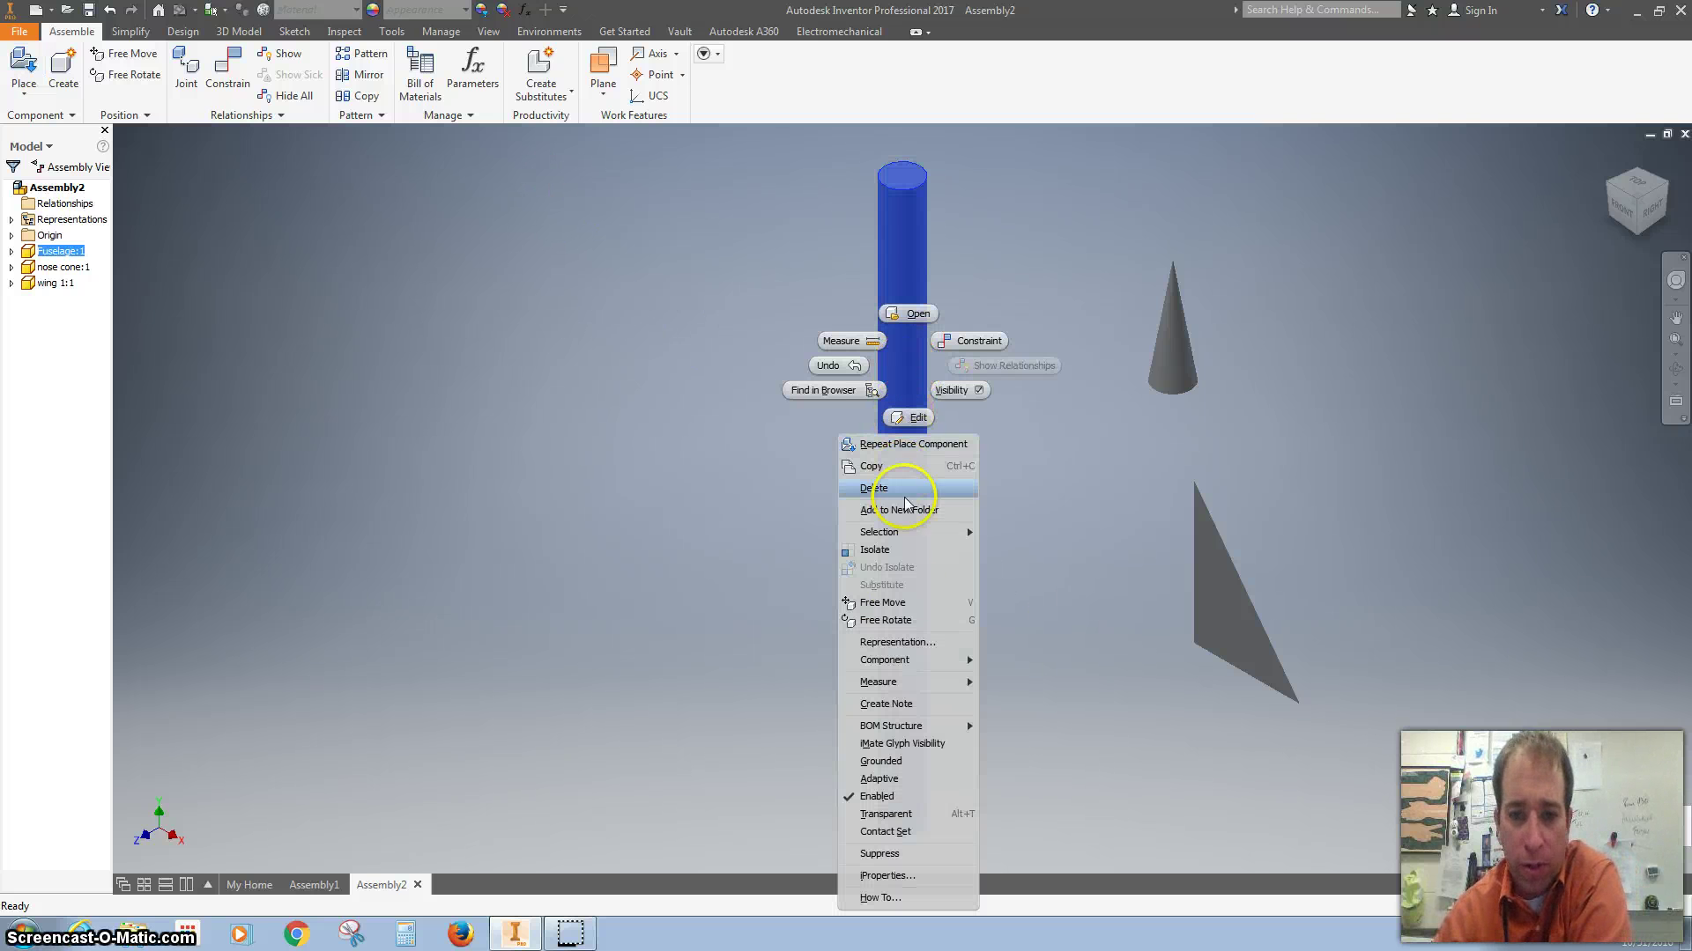
{"action": "left_click", "coordinate": [881, 761]}
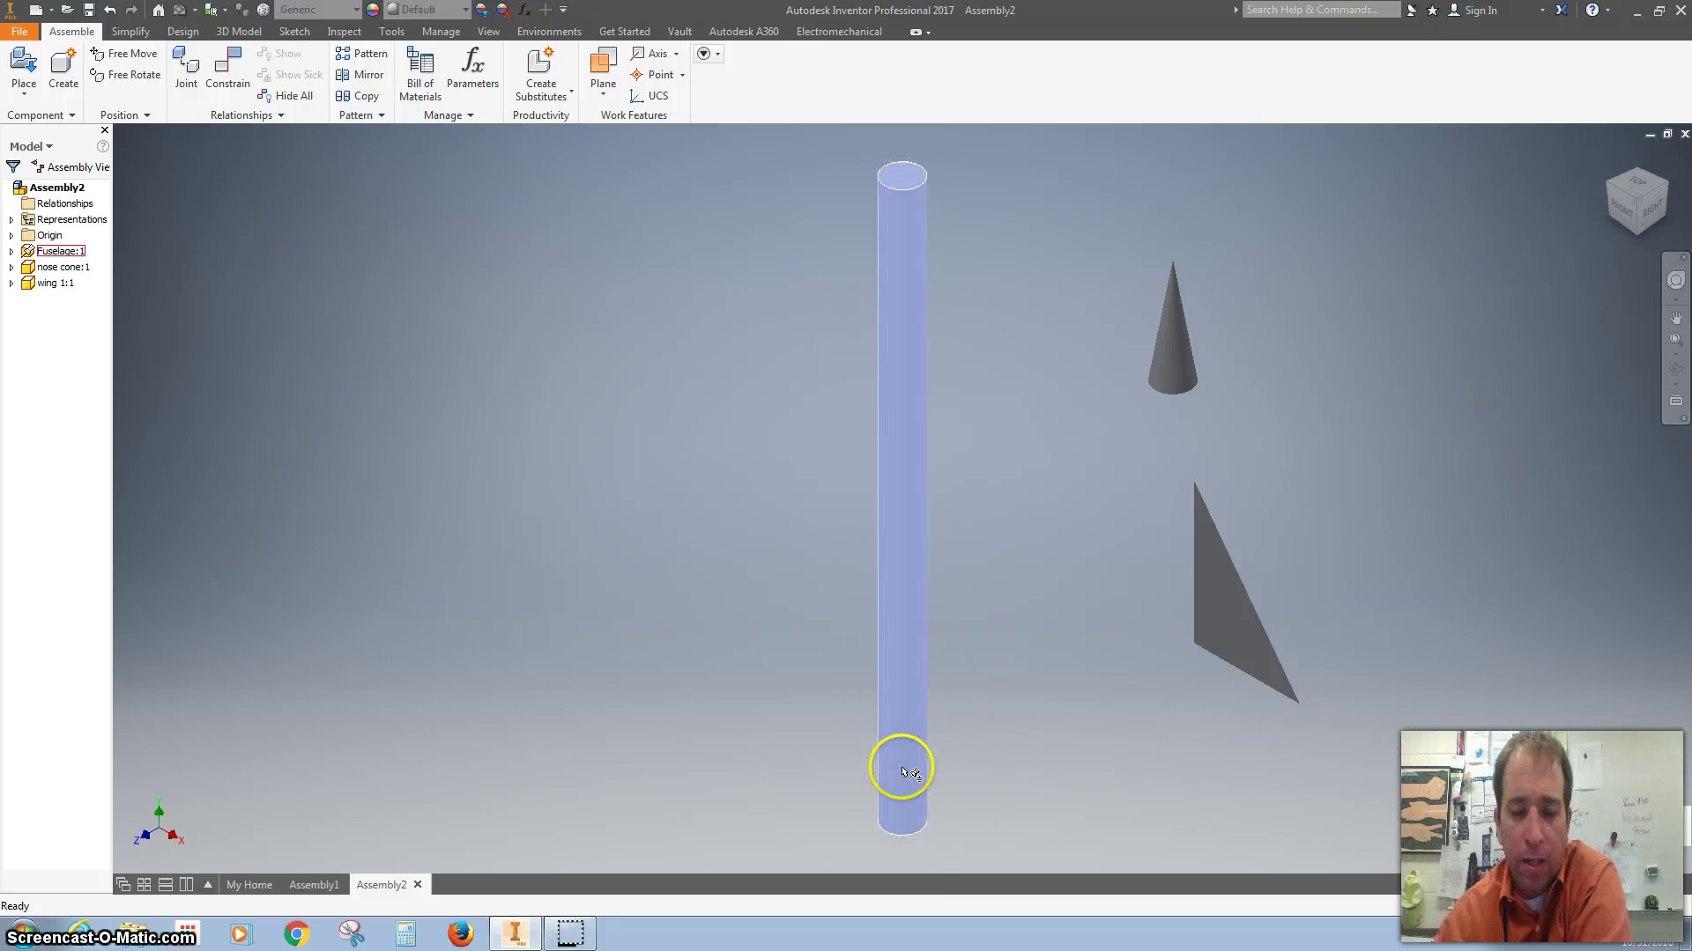
{"action": "left_click", "coordinate": [226, 67]}
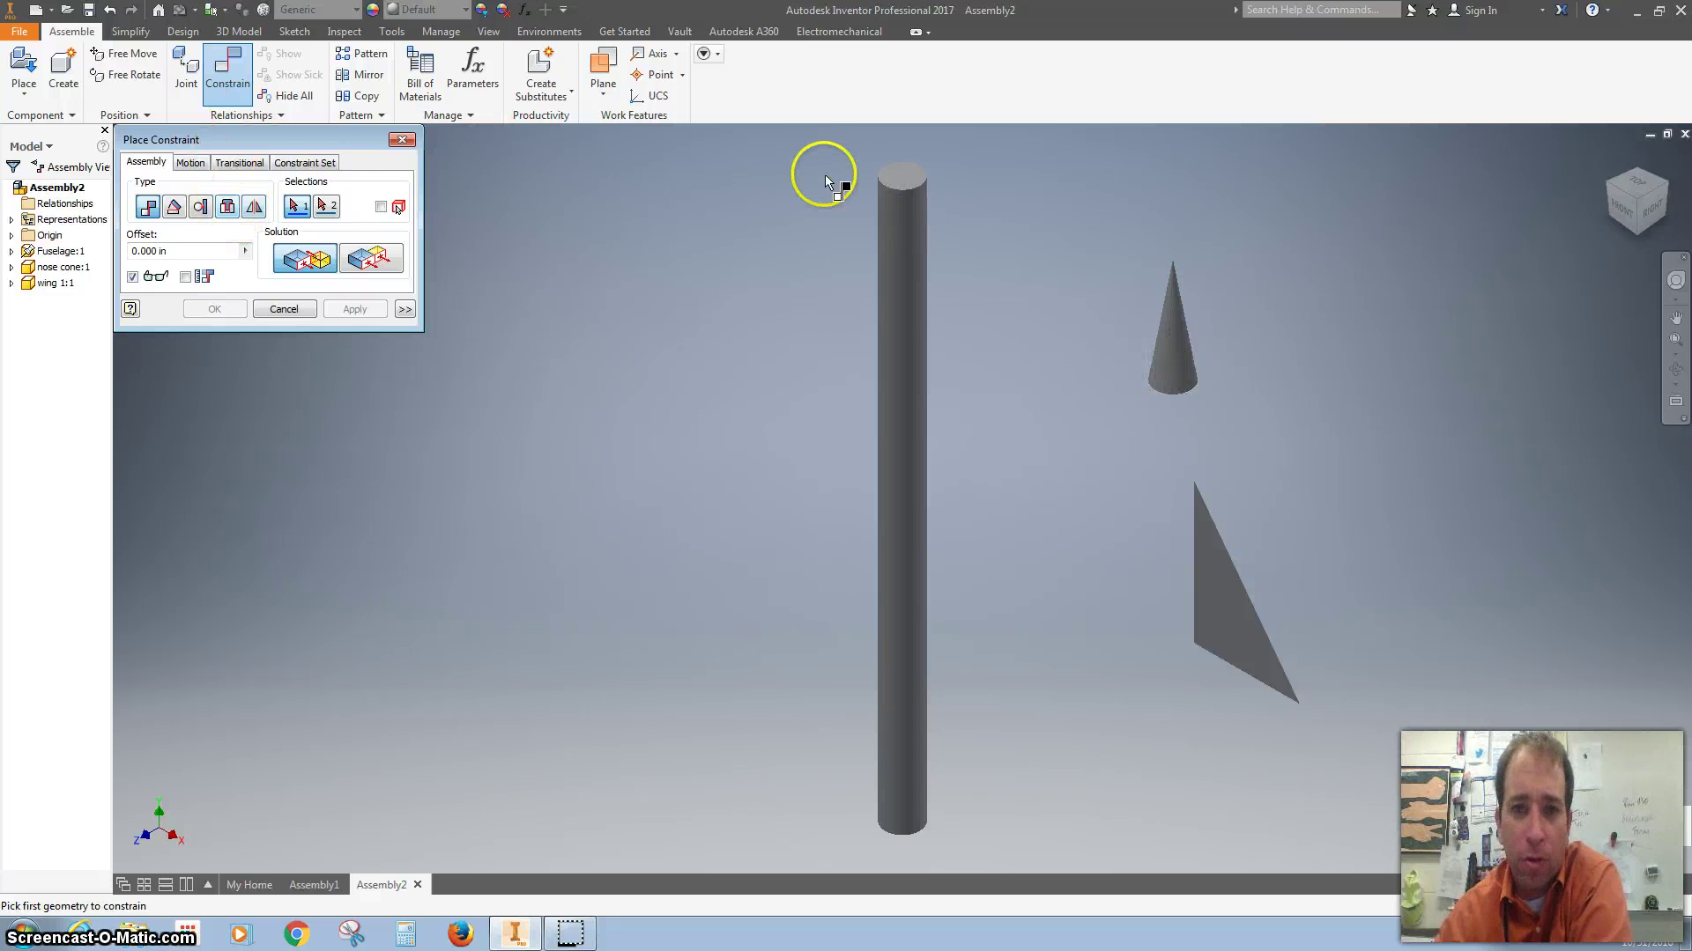
{"action": "left_click", "coordinate": [226, 209]}
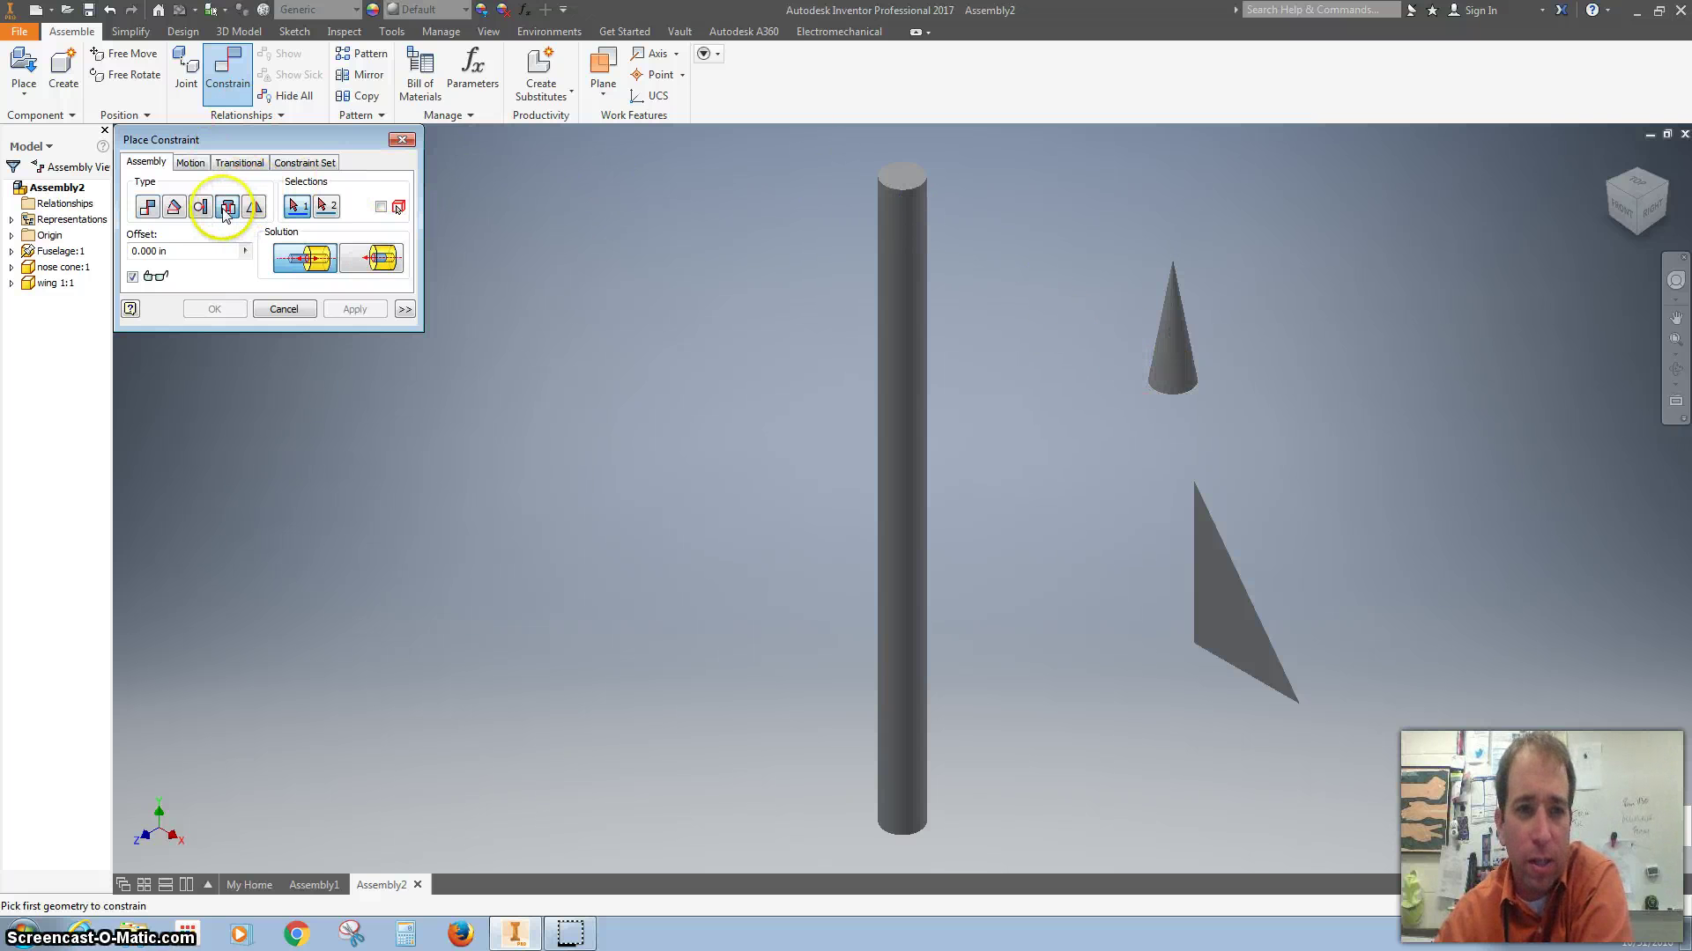
{"action": "left_click", "coordinate": [902, 187]}
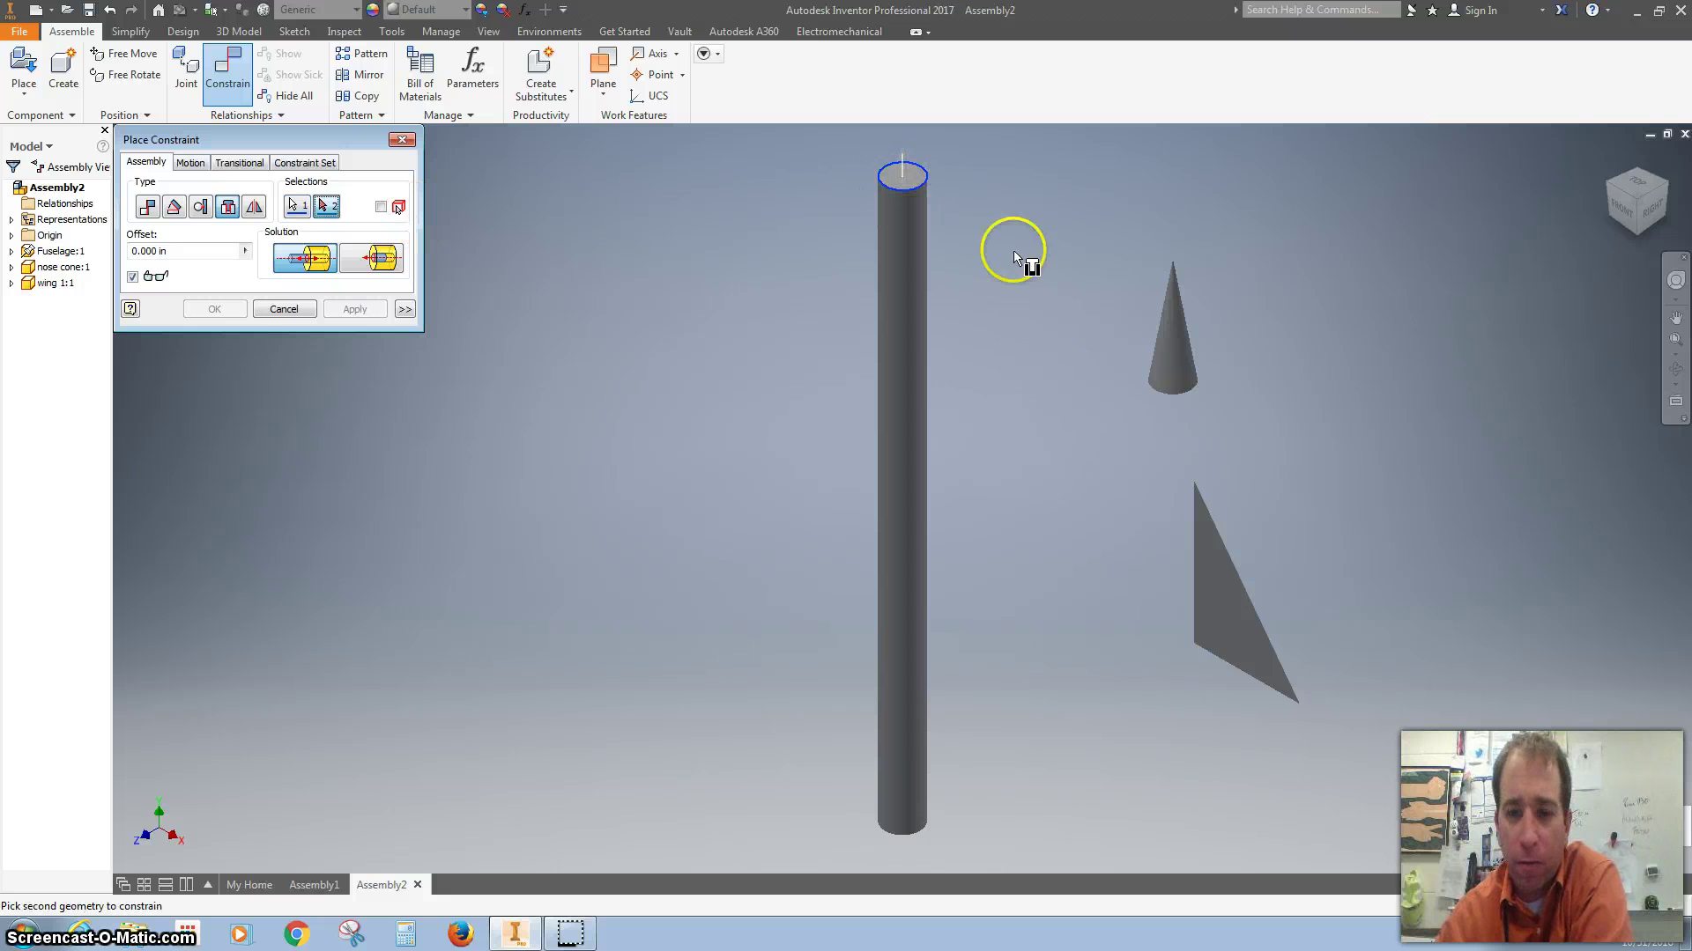
{"action": "left_click", "coordinate": [1154, 389]}
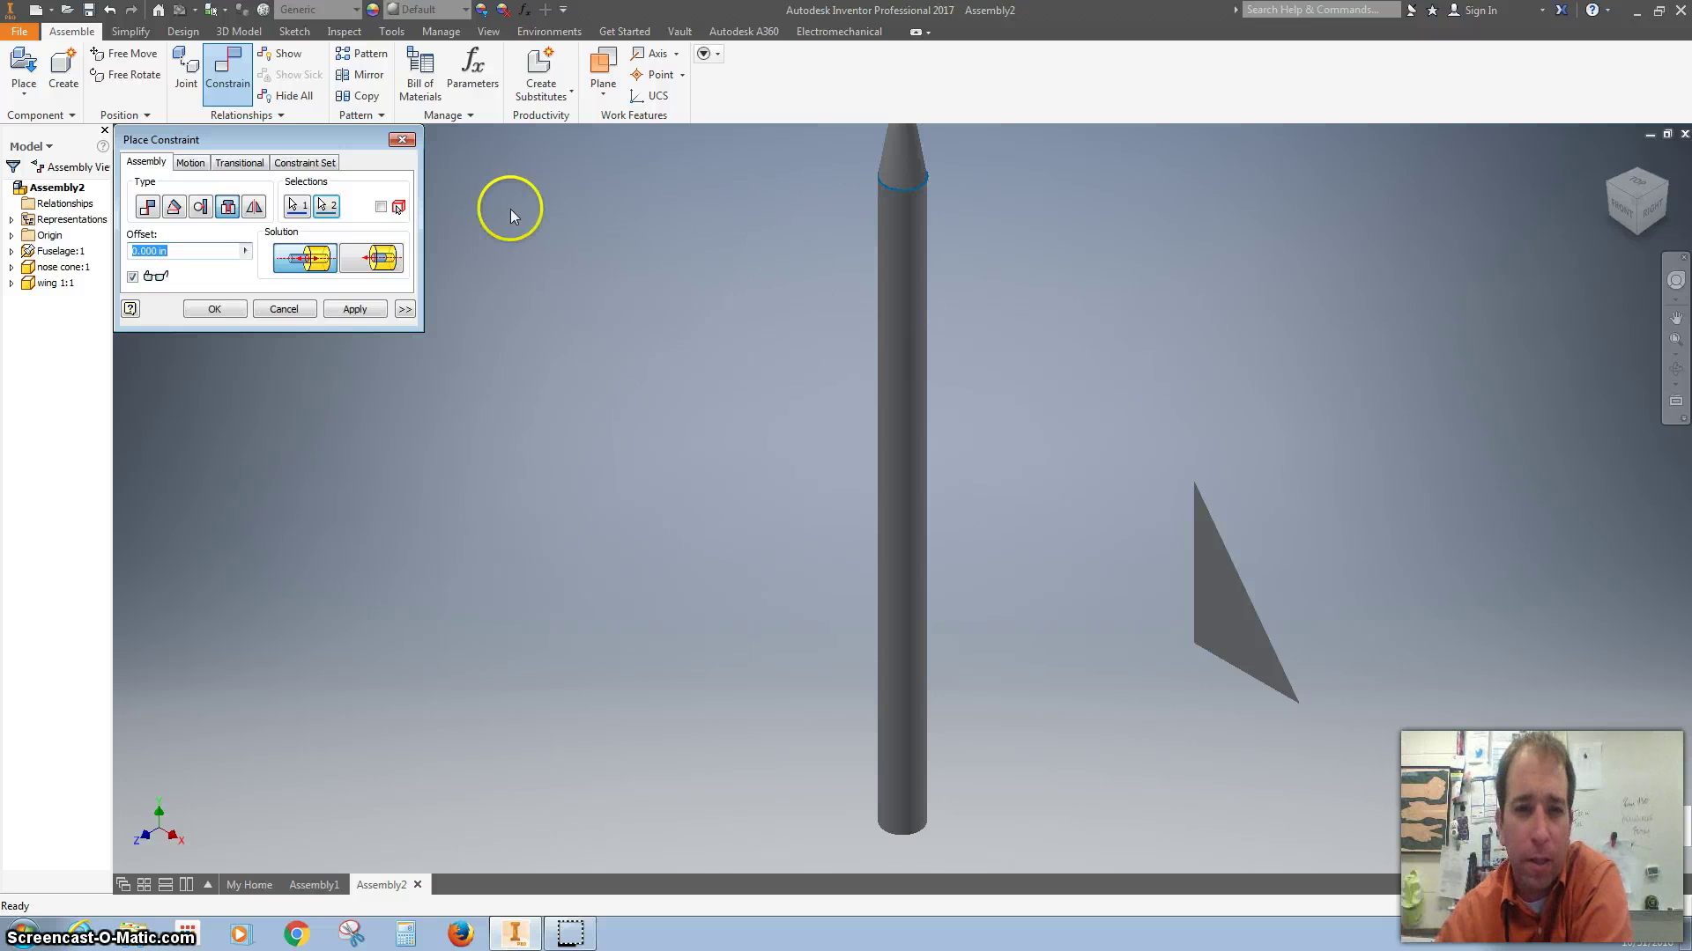
{"action": "left_click", "coordinate": [352, 310]}
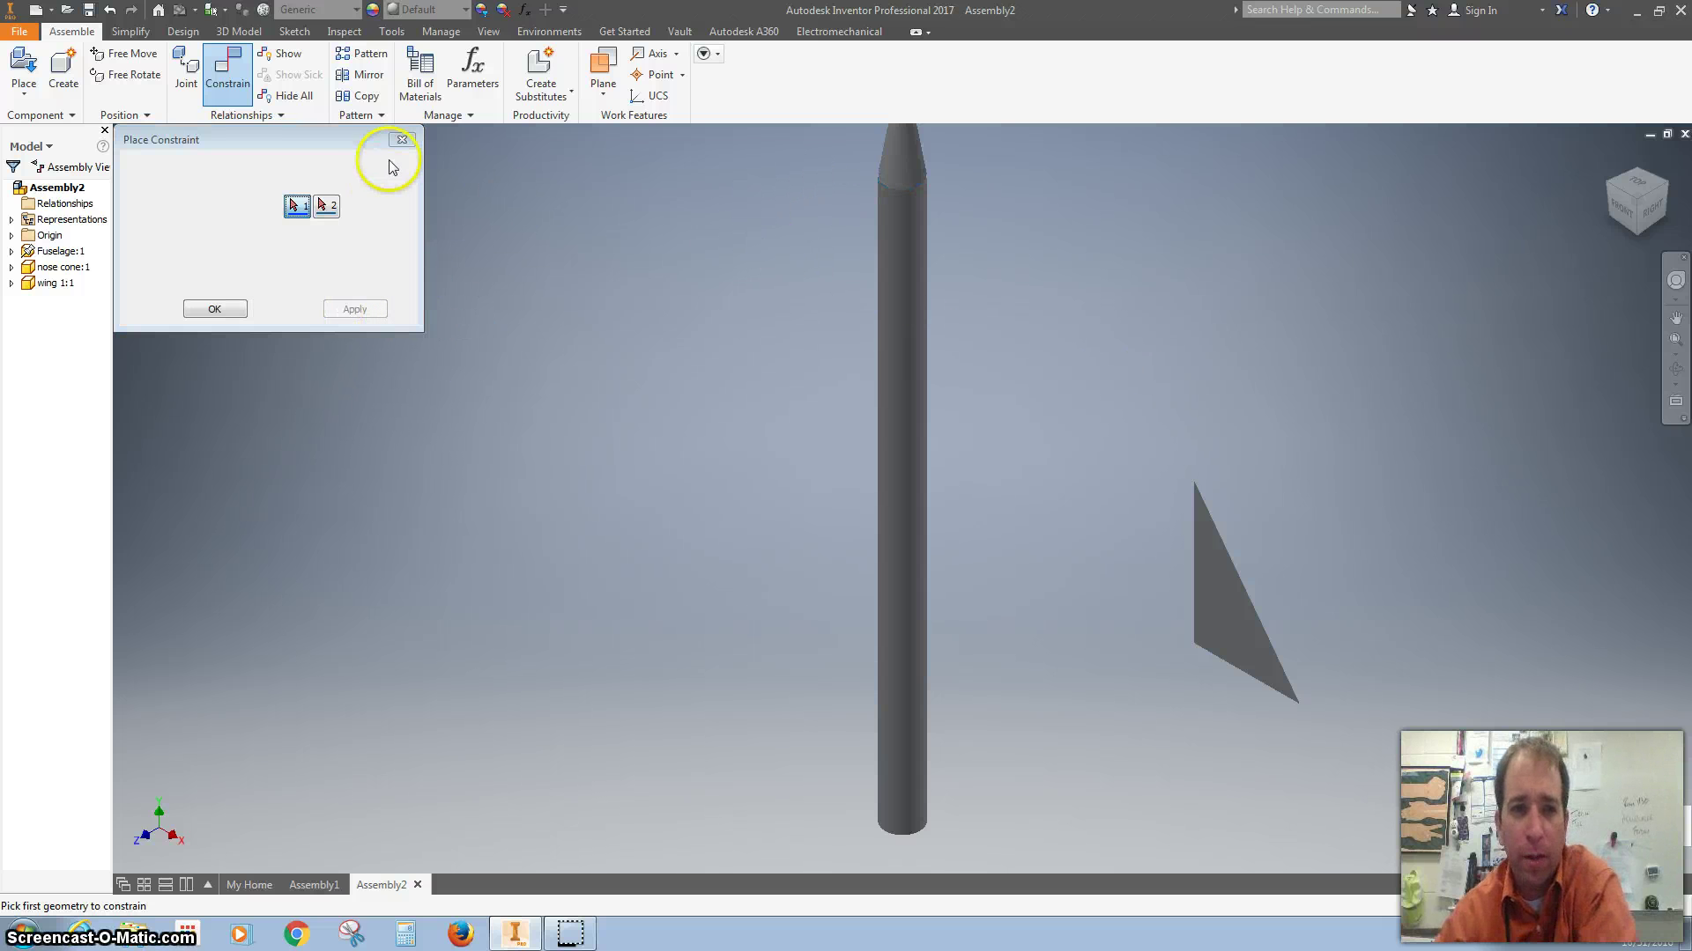
{"action": "key", "text": "Escape"}
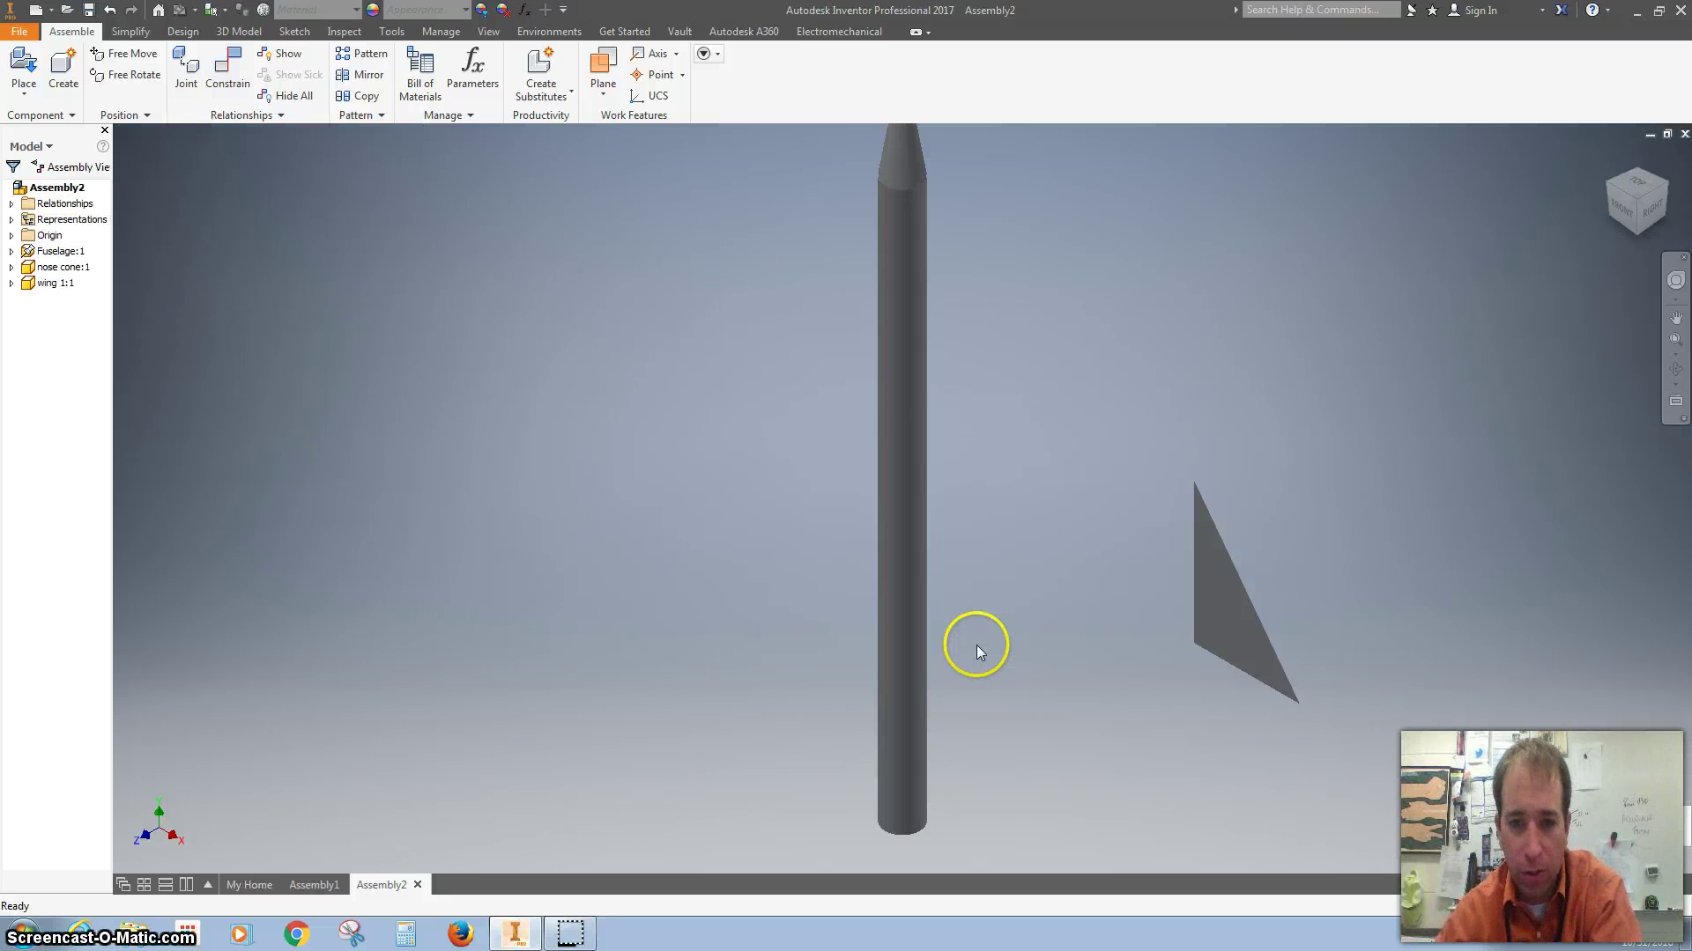
{"action": "key", "text": "F4"}
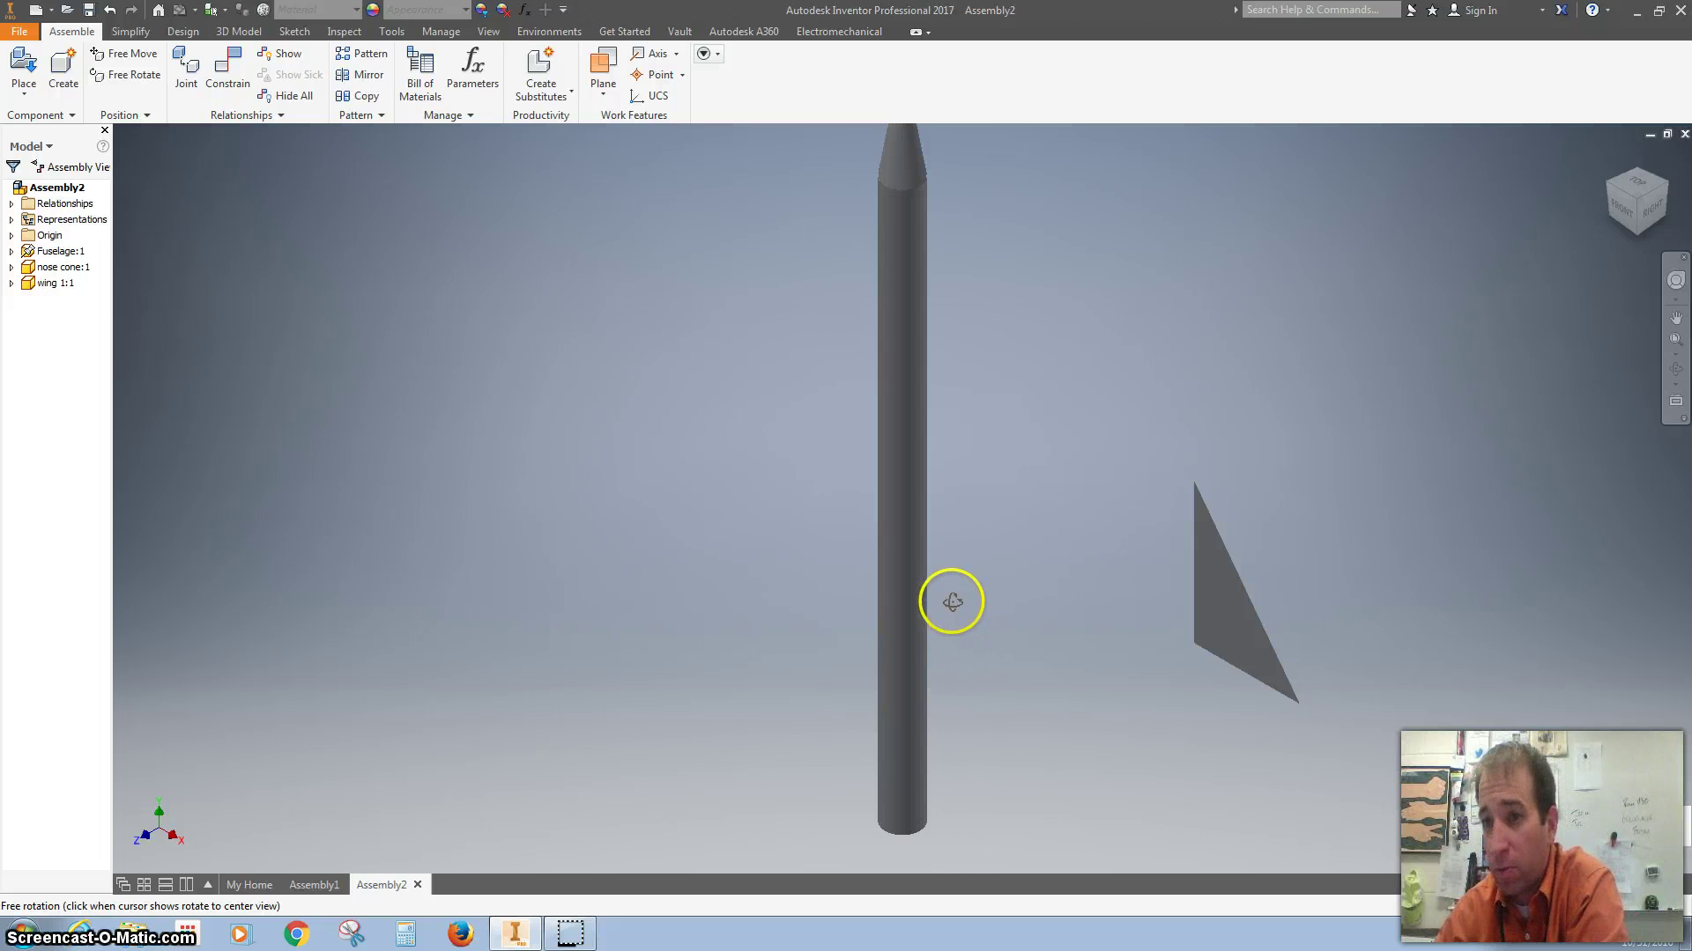
{"action": "left_click", "coordinate": [1636, 235]}
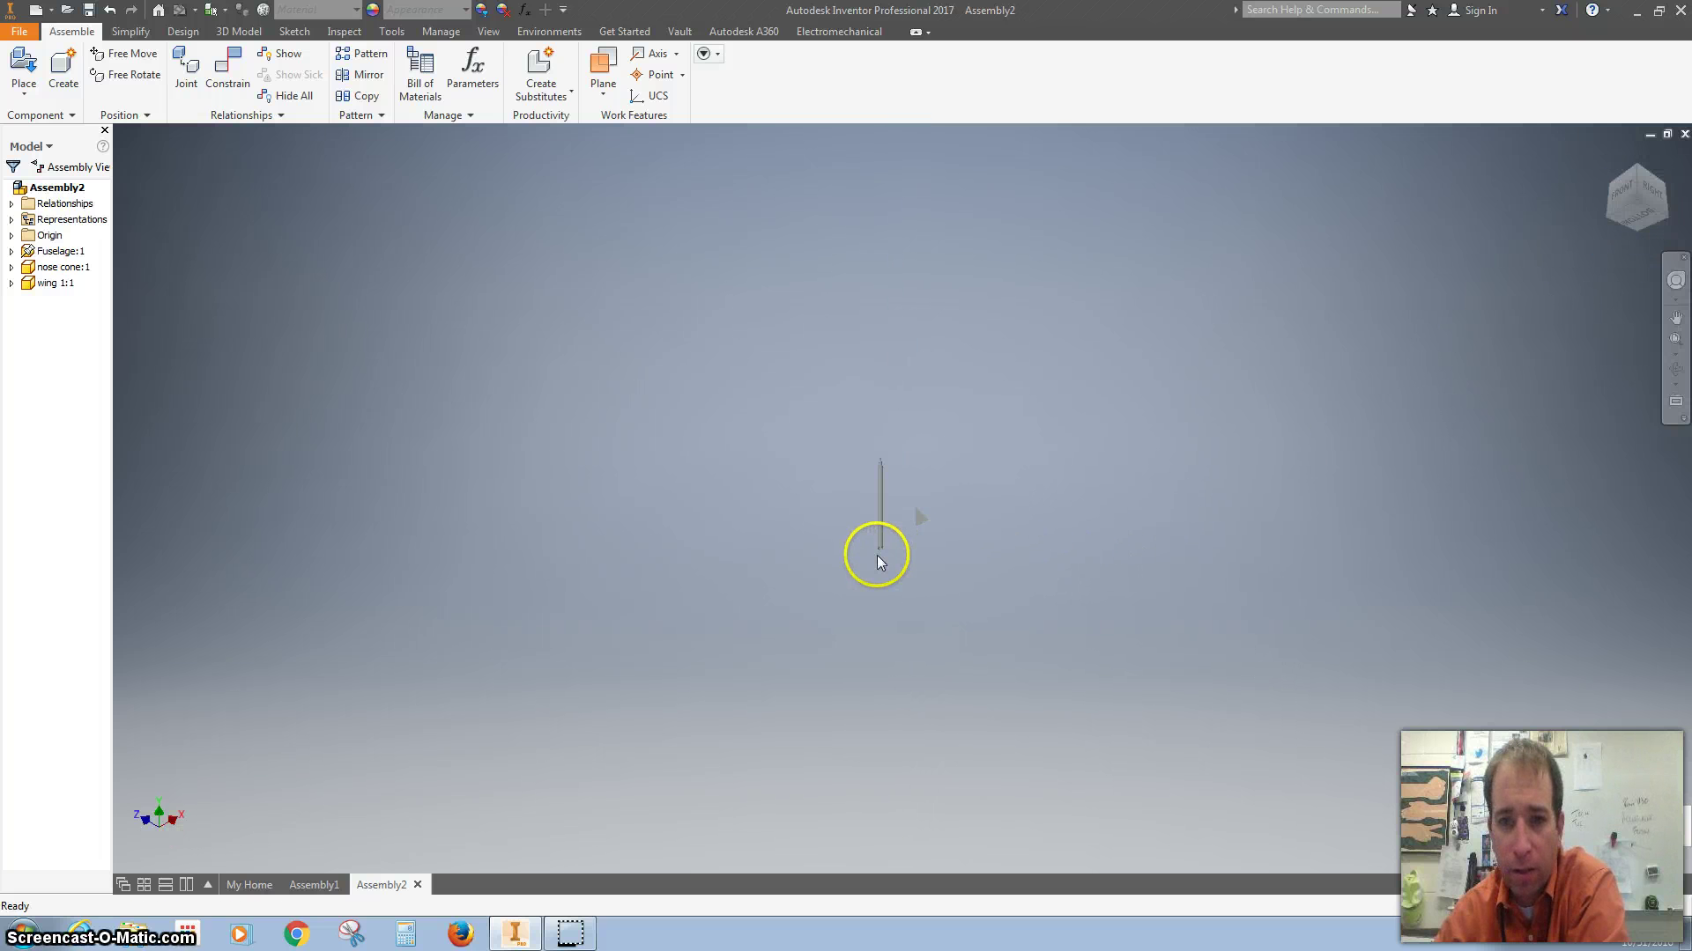
{"action": "scroll", "coordinate": [881, 548], "scroll_direction": "up", "scroll_amount": 3}
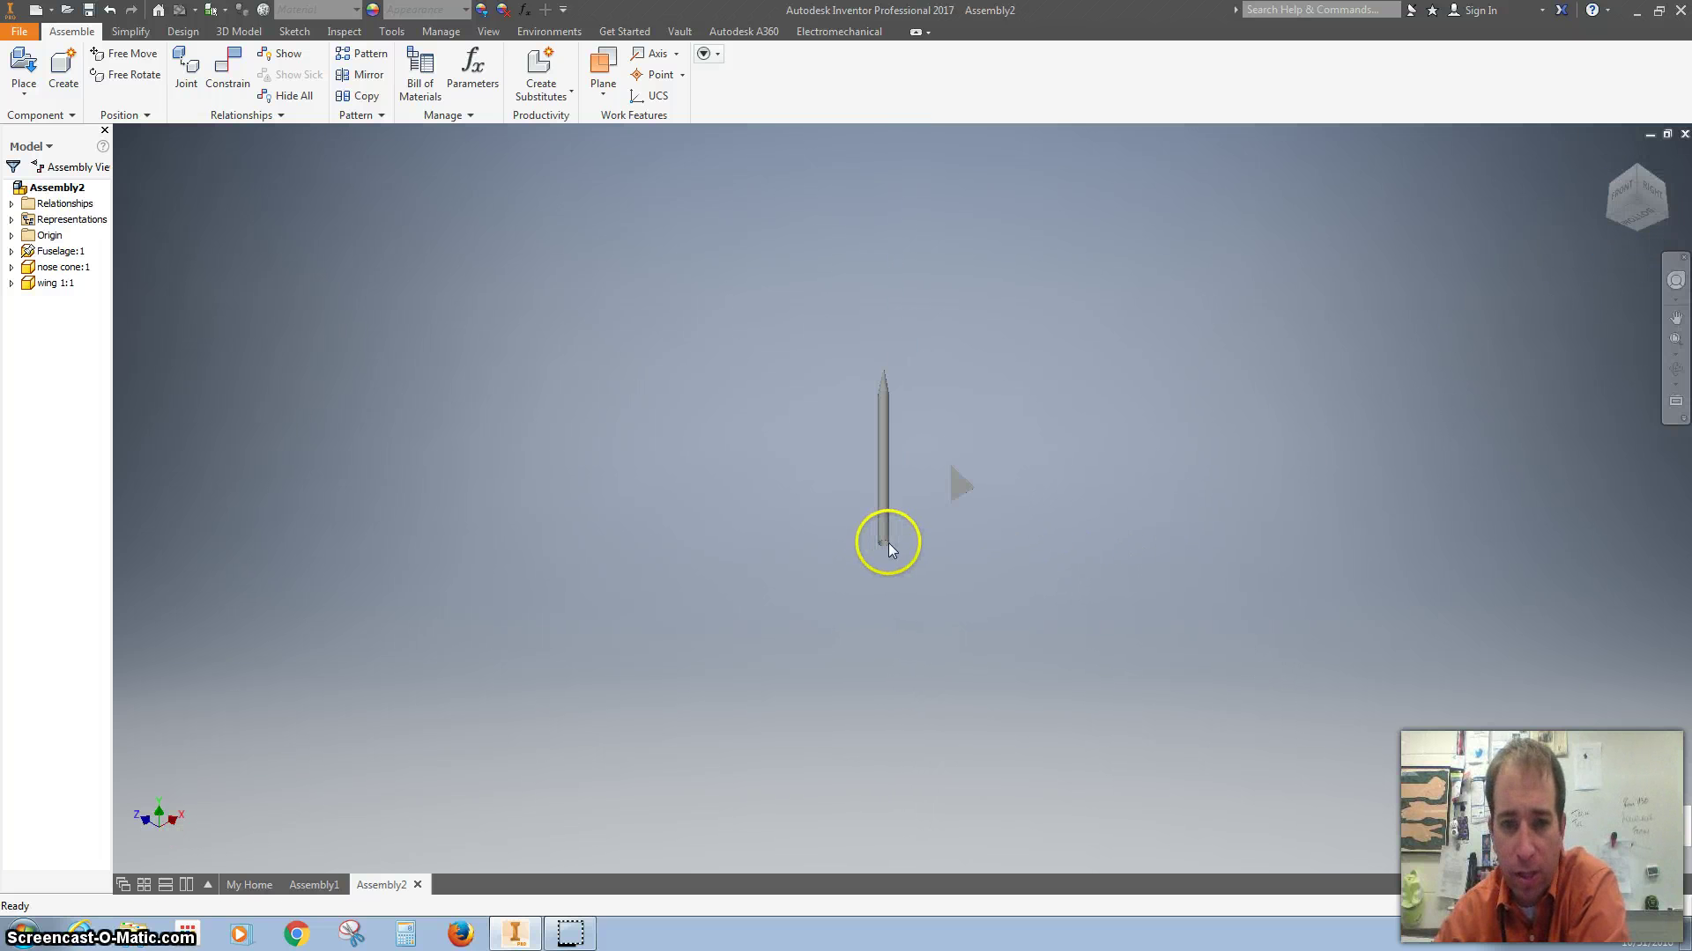
{"action": "scroll", "coordinate": [876, 542], "scroll_direction": "up", "scroll_amount": 5}
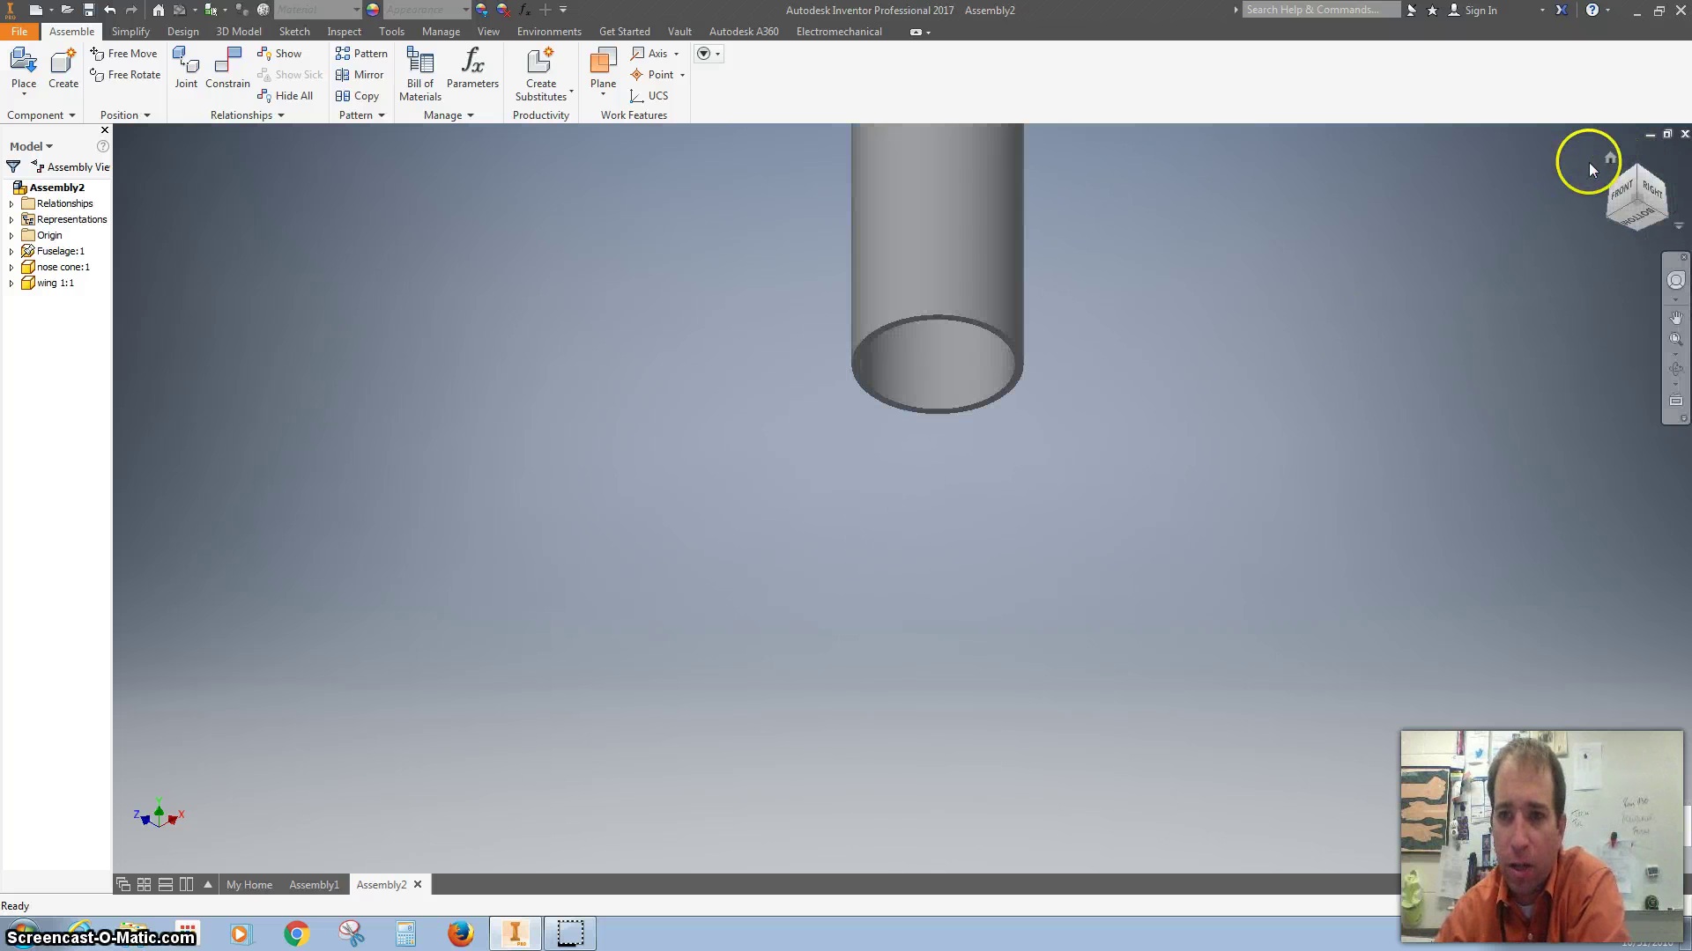
{"action": "left_click", "coordinate": [1609, 160]}
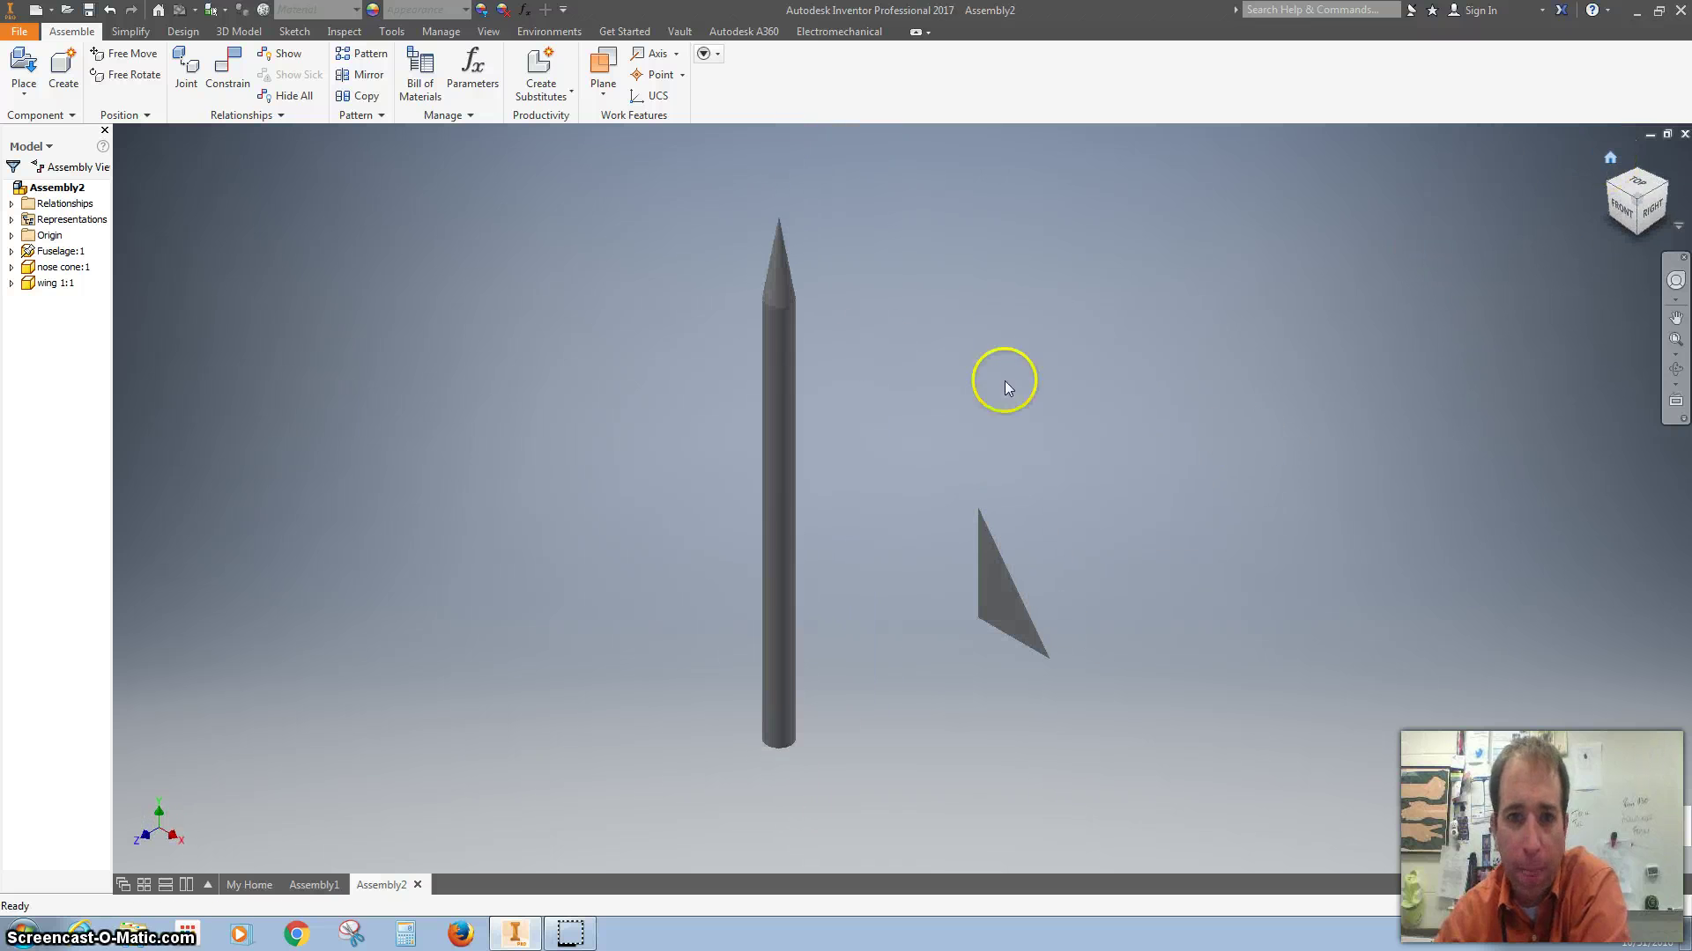
Start an Insert constraint using the fuselage's bottom edge as first geometry
{"action": "left_click", "coordinate": [228, 67]}
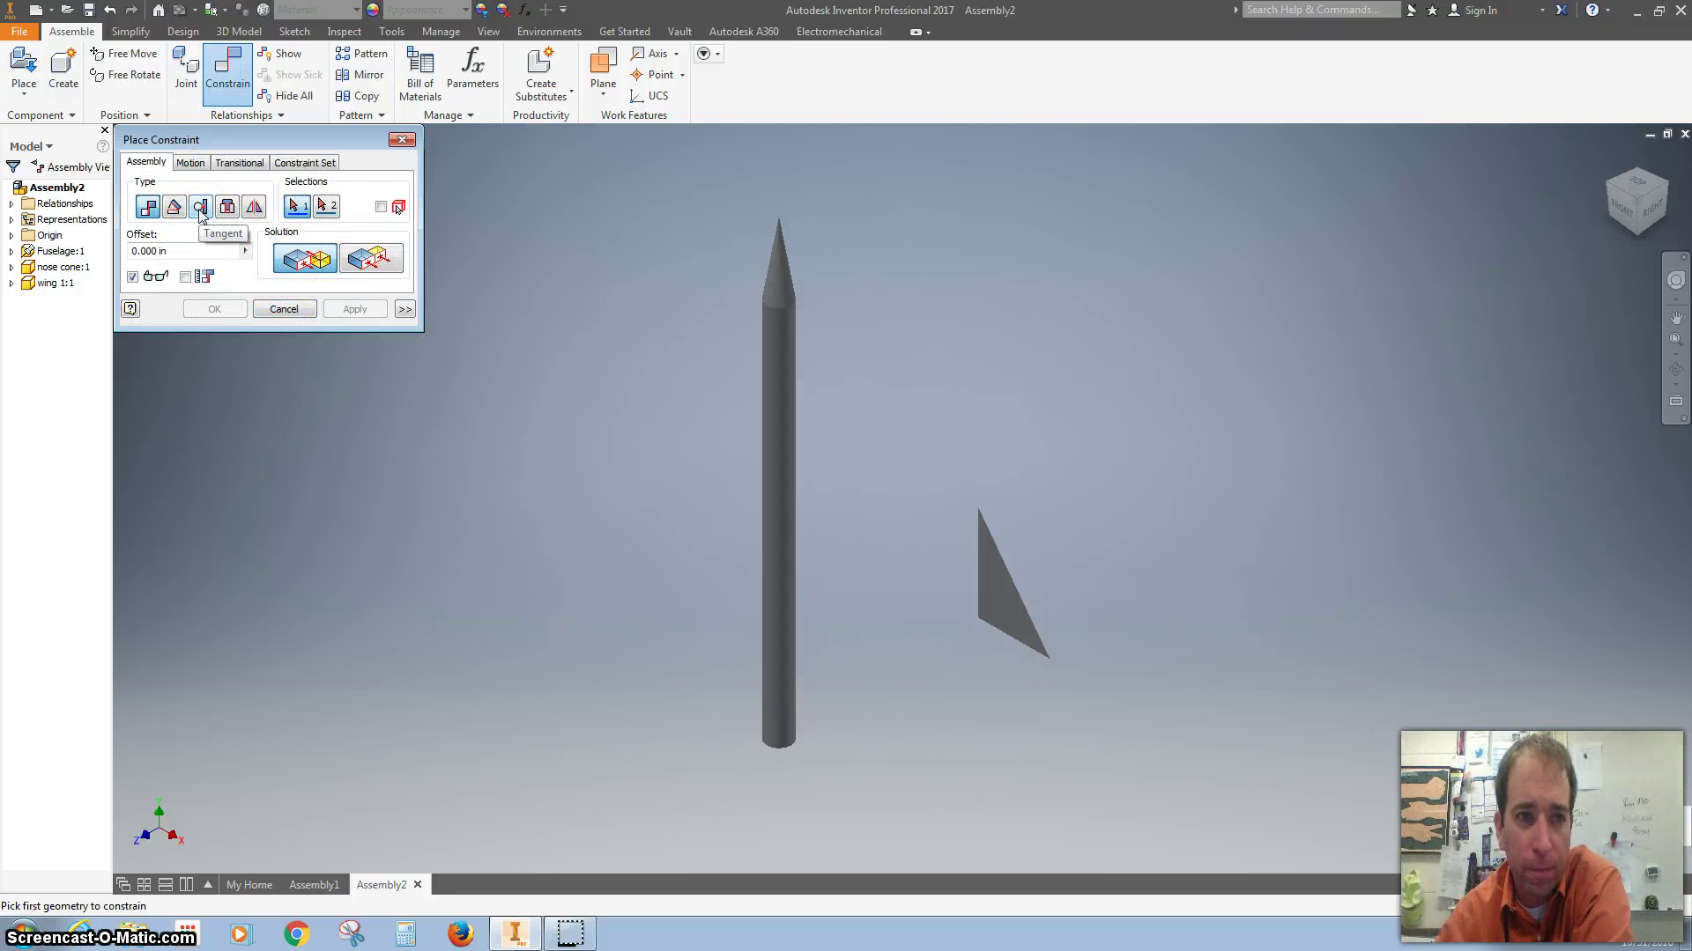
{"action": "left_click", "coordinate": [201, 207]}
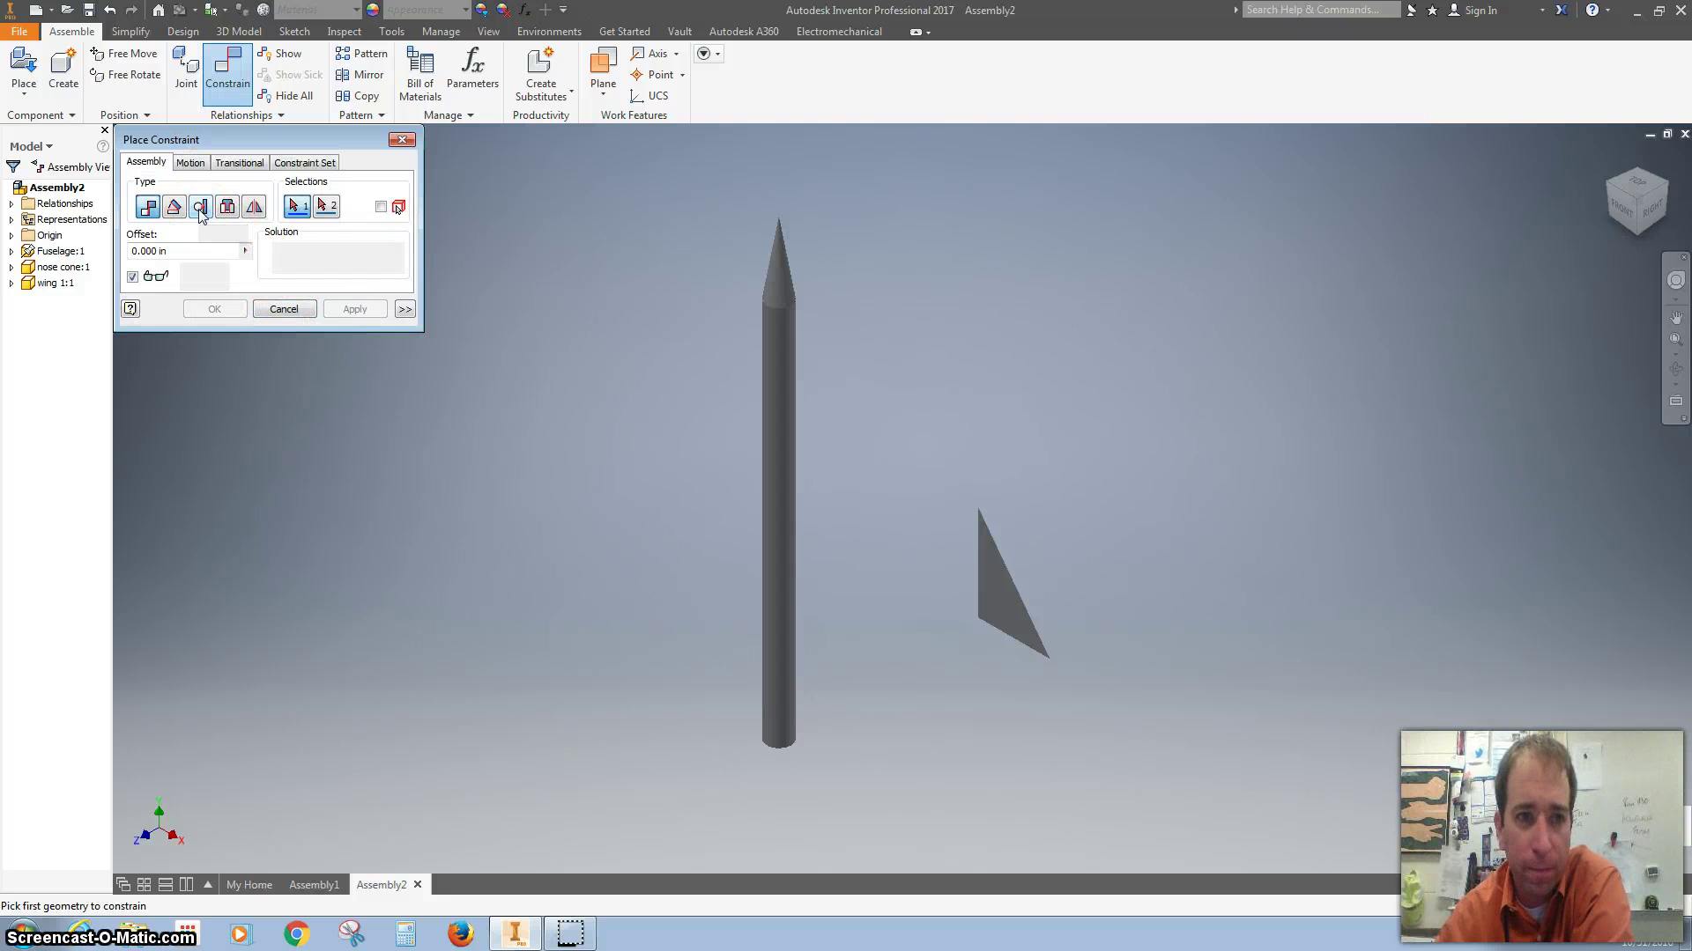
{"action": "left_click", "coordinate": [792, 750]}
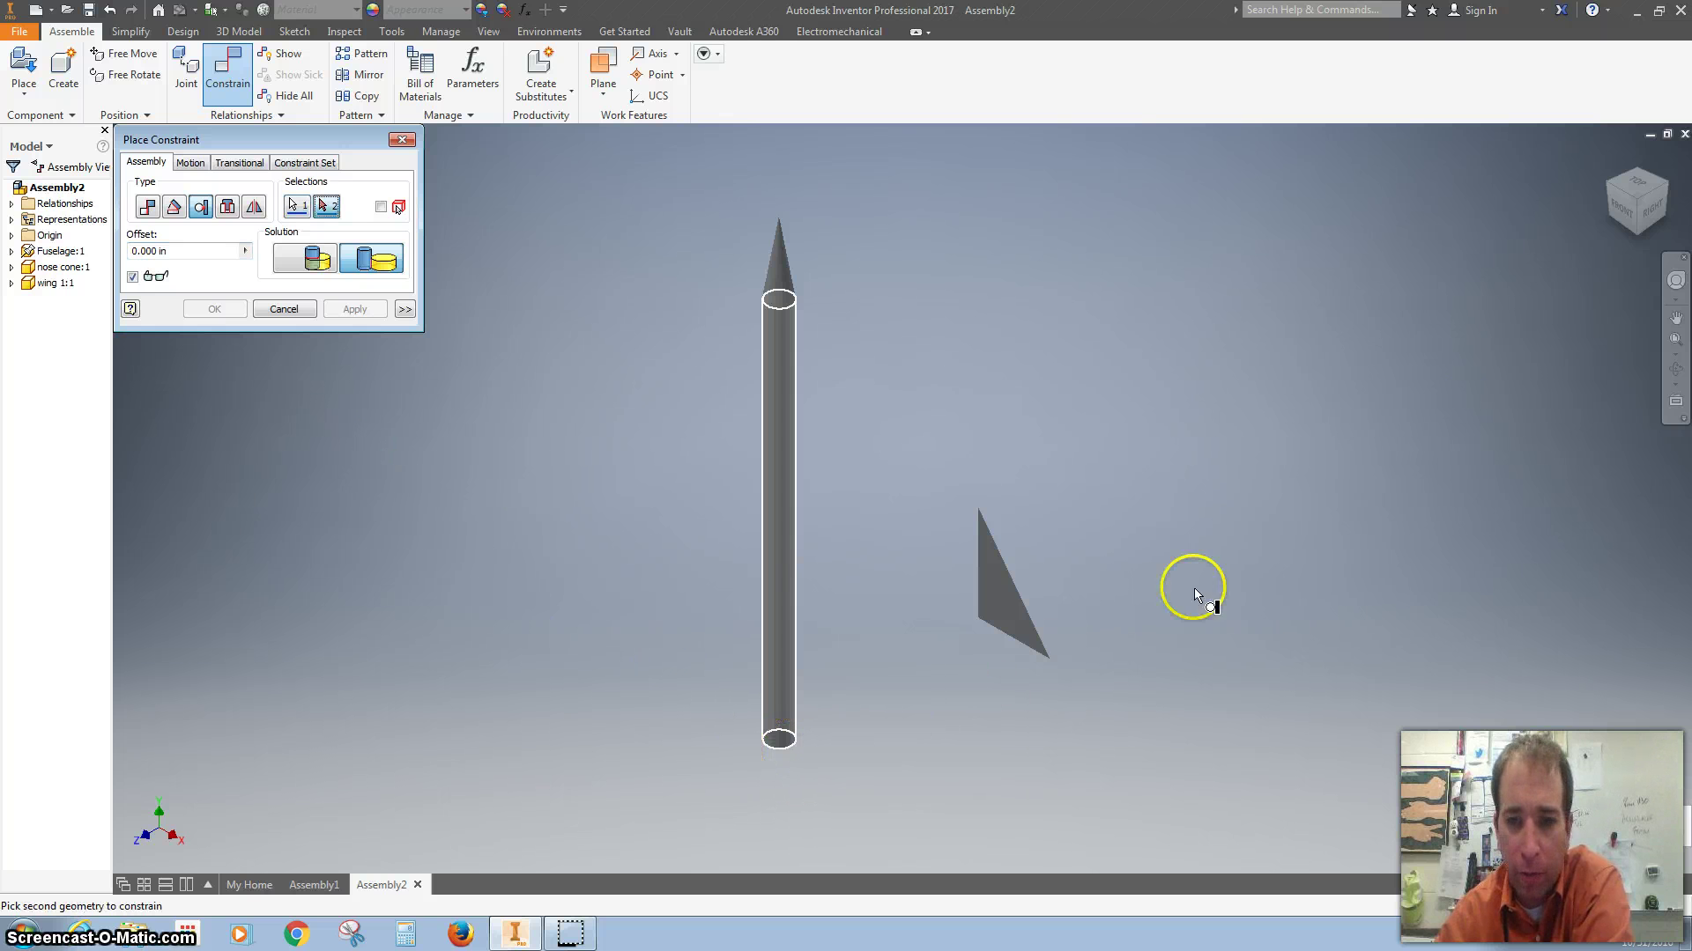
{"action": "left_click", "coordinate": [1611, 182]}
{"action": "middle_click_drag", "start_coordinate": [1081, 543], "coordinate": [939, 599], "text": "shift"}
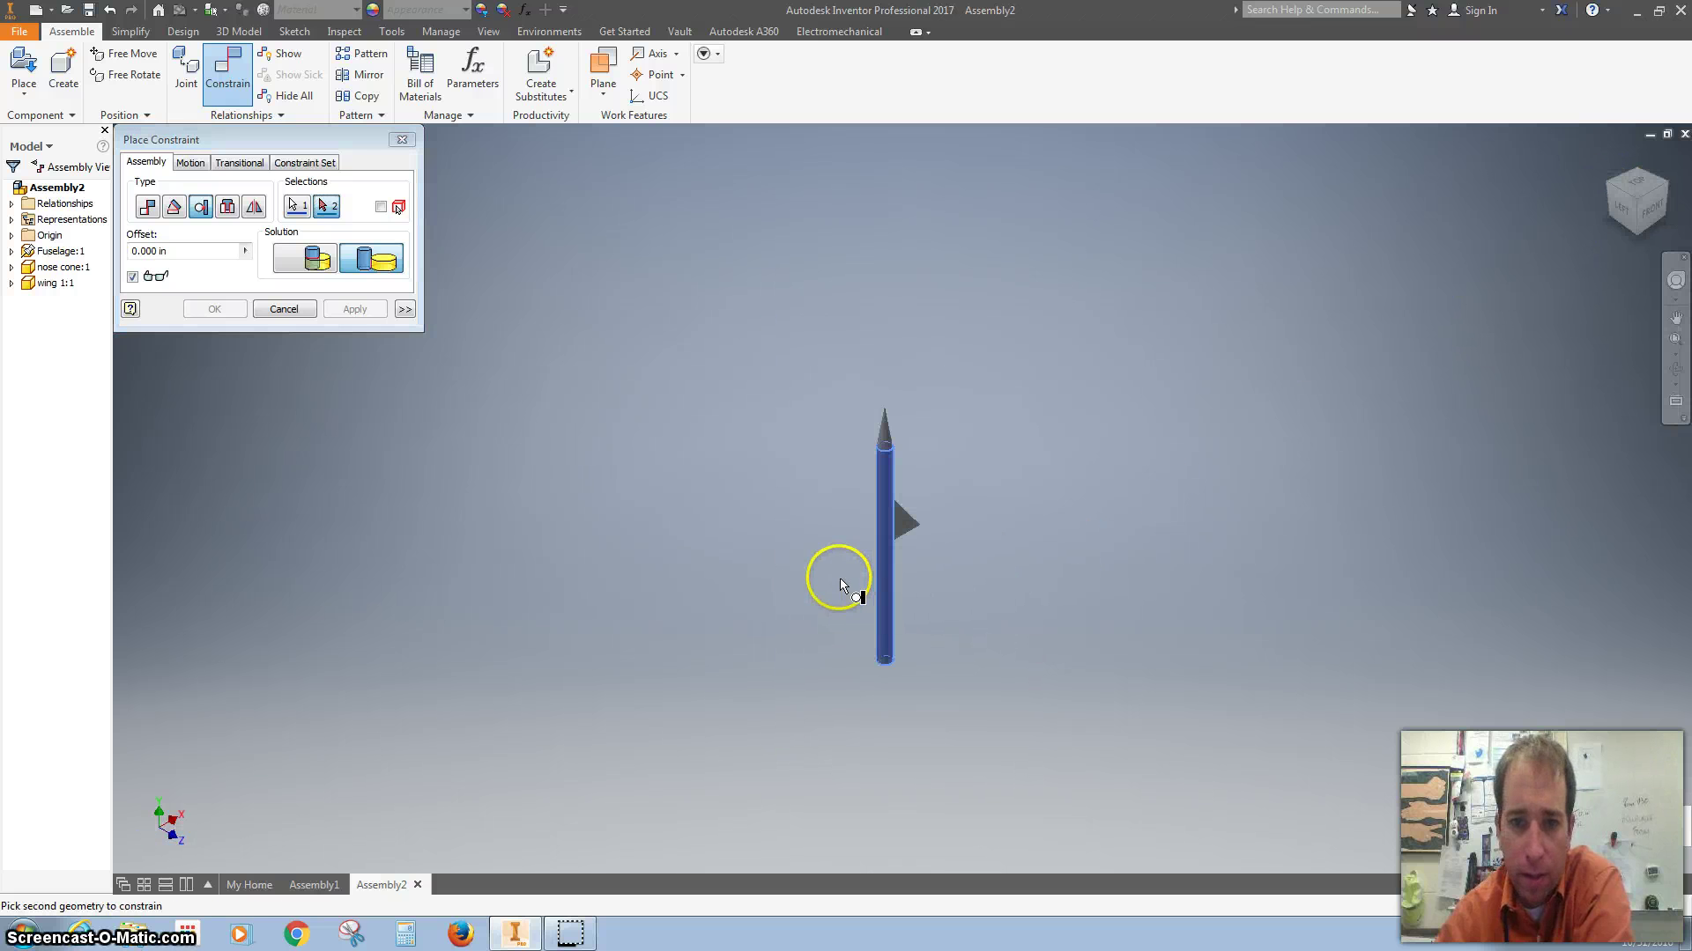
{"action": "scroll", "coordinate": [894, 528], "scroll_direction": "up", "scroll_amount": 8}
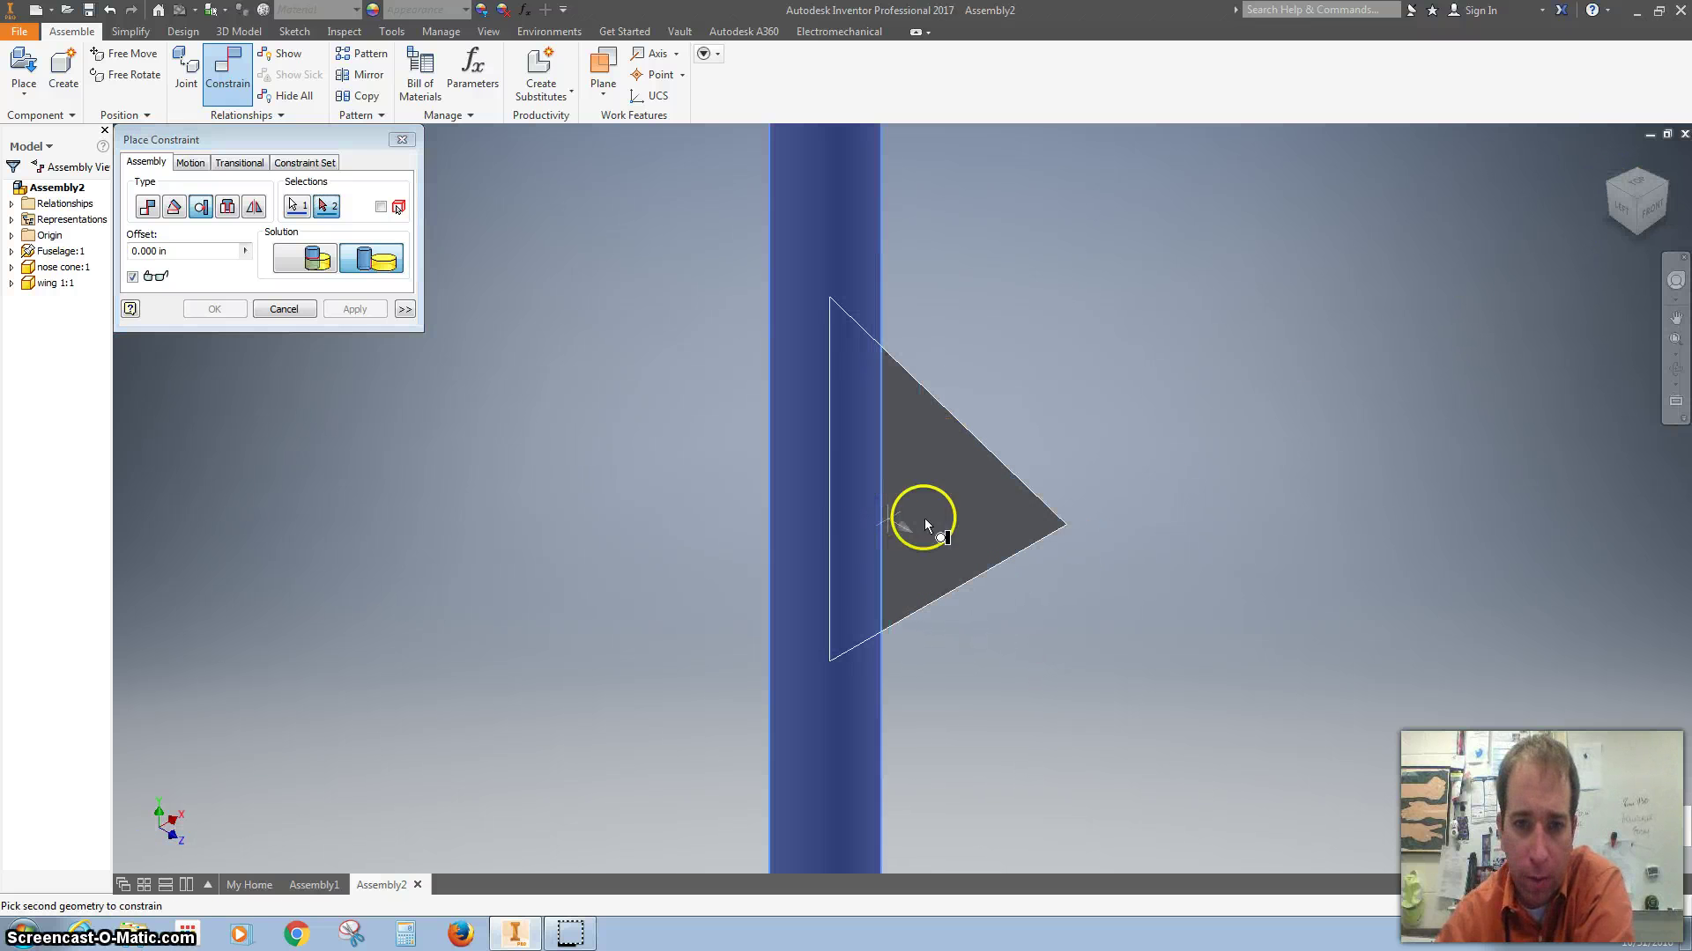
{"action": "left_click", "coordinate": [1607, 184]}
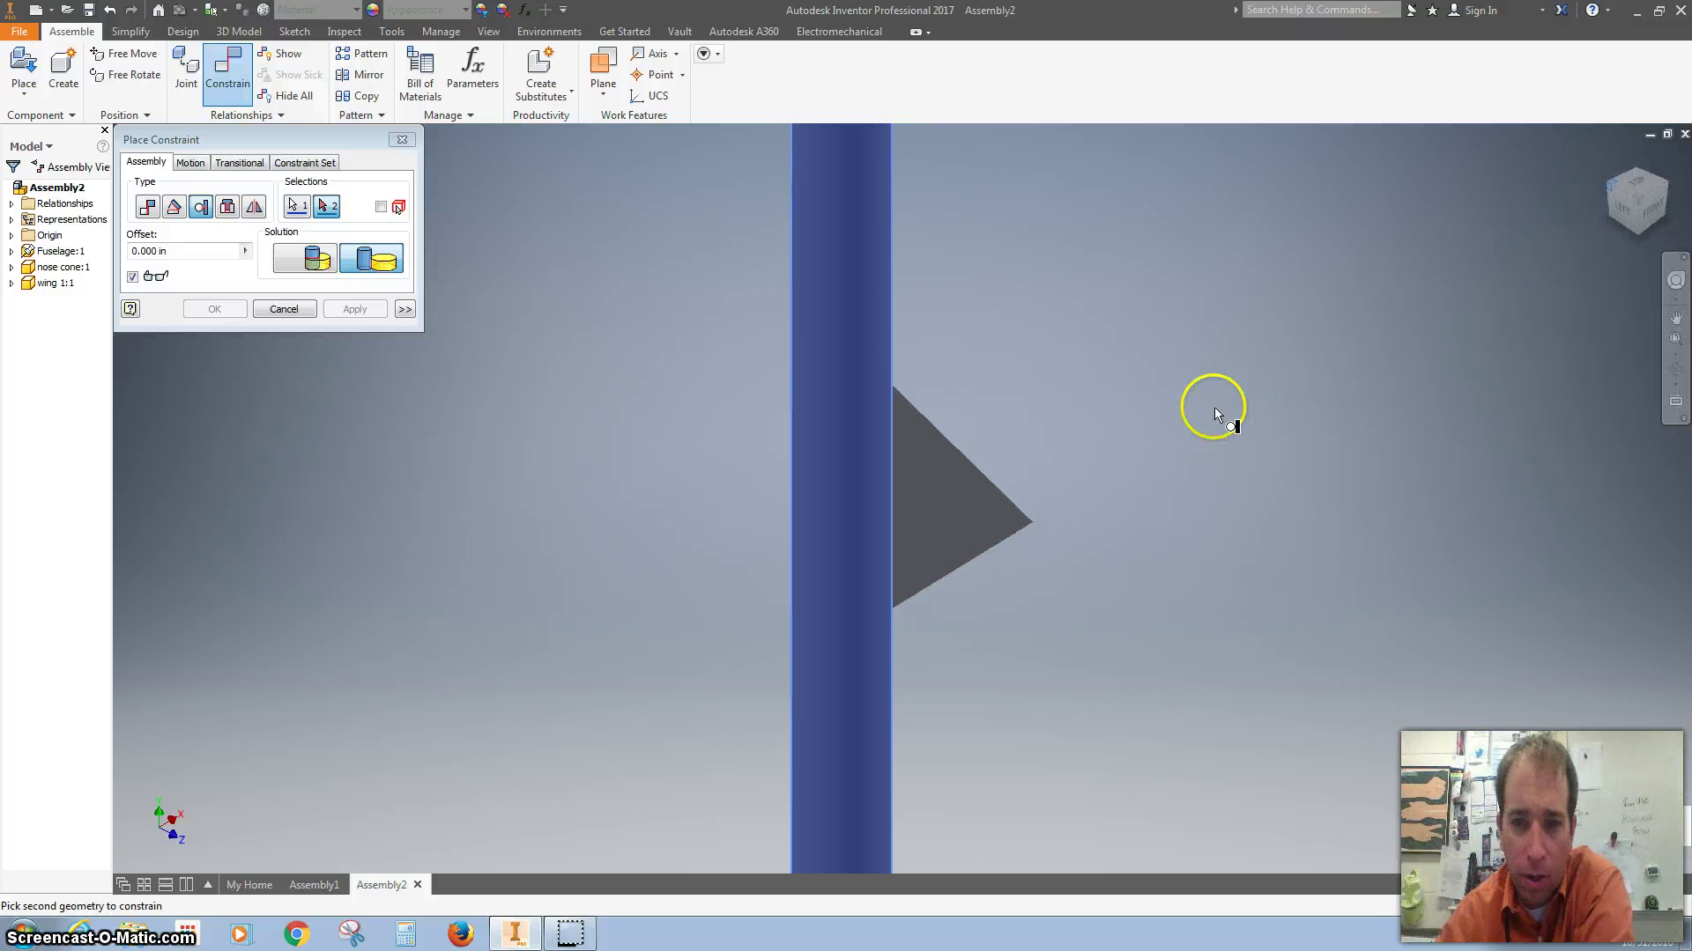
{"action": "key", "text": "F6"}
{"action": "scroll", "coordinate": [885, 537], "scroll_direction": "up", "scroll_amount": 5}
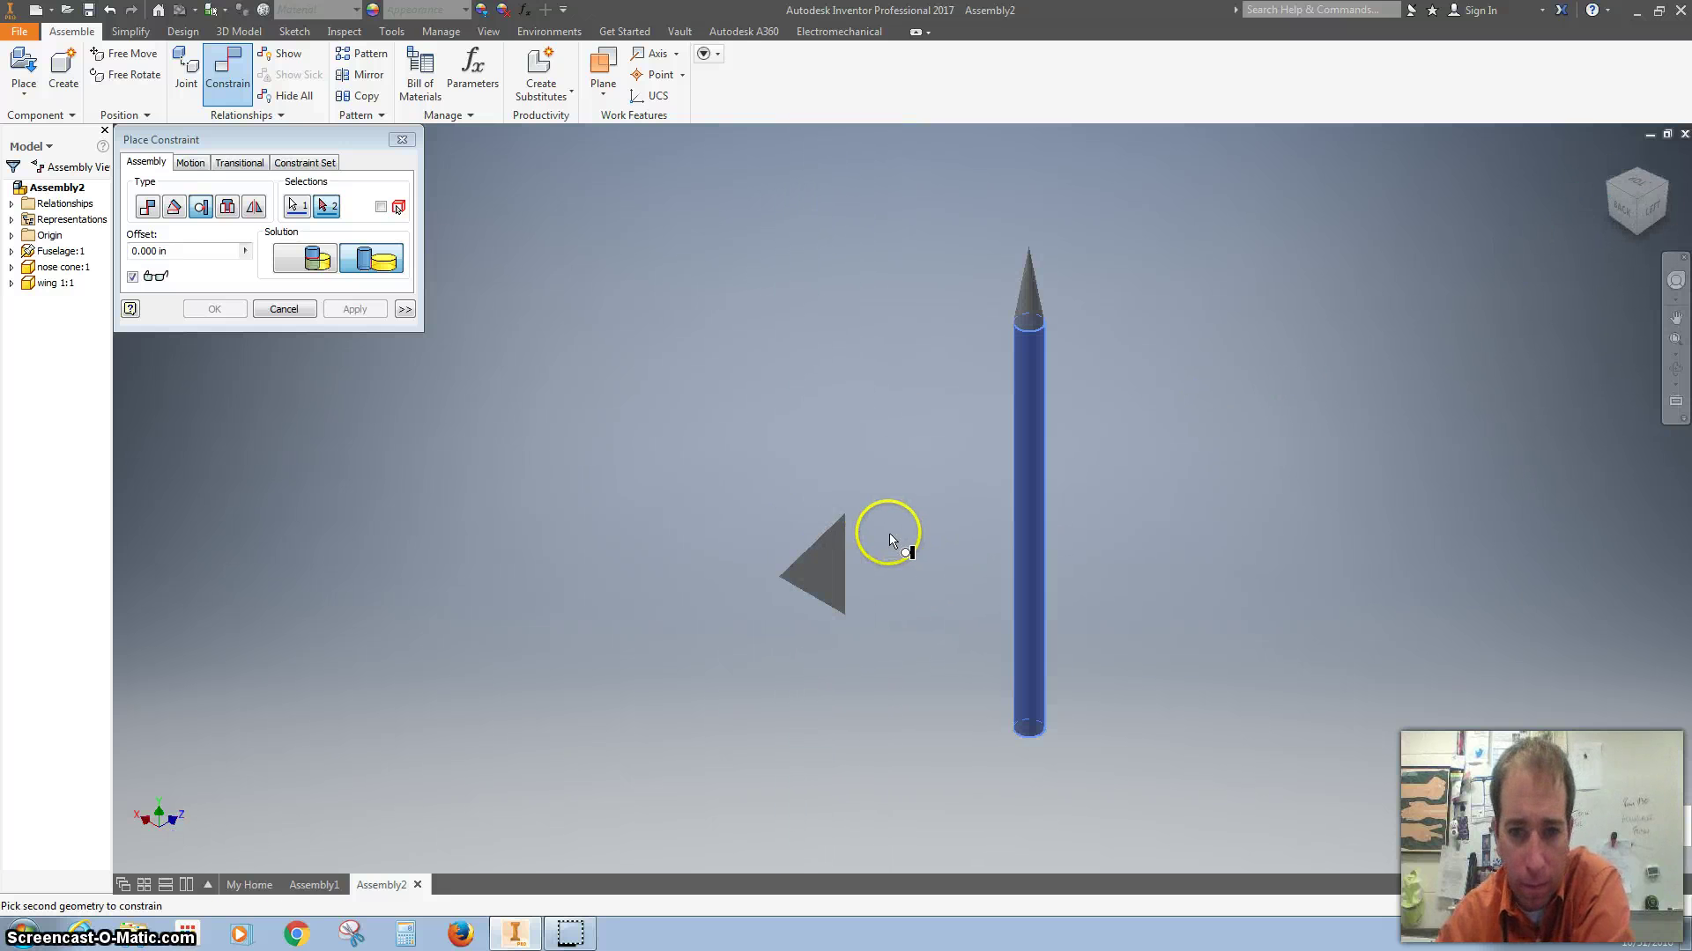
{"action": "scroll", "coordinate": [664, 509], "scroll_direction": "up", "scroll_amount": 3}
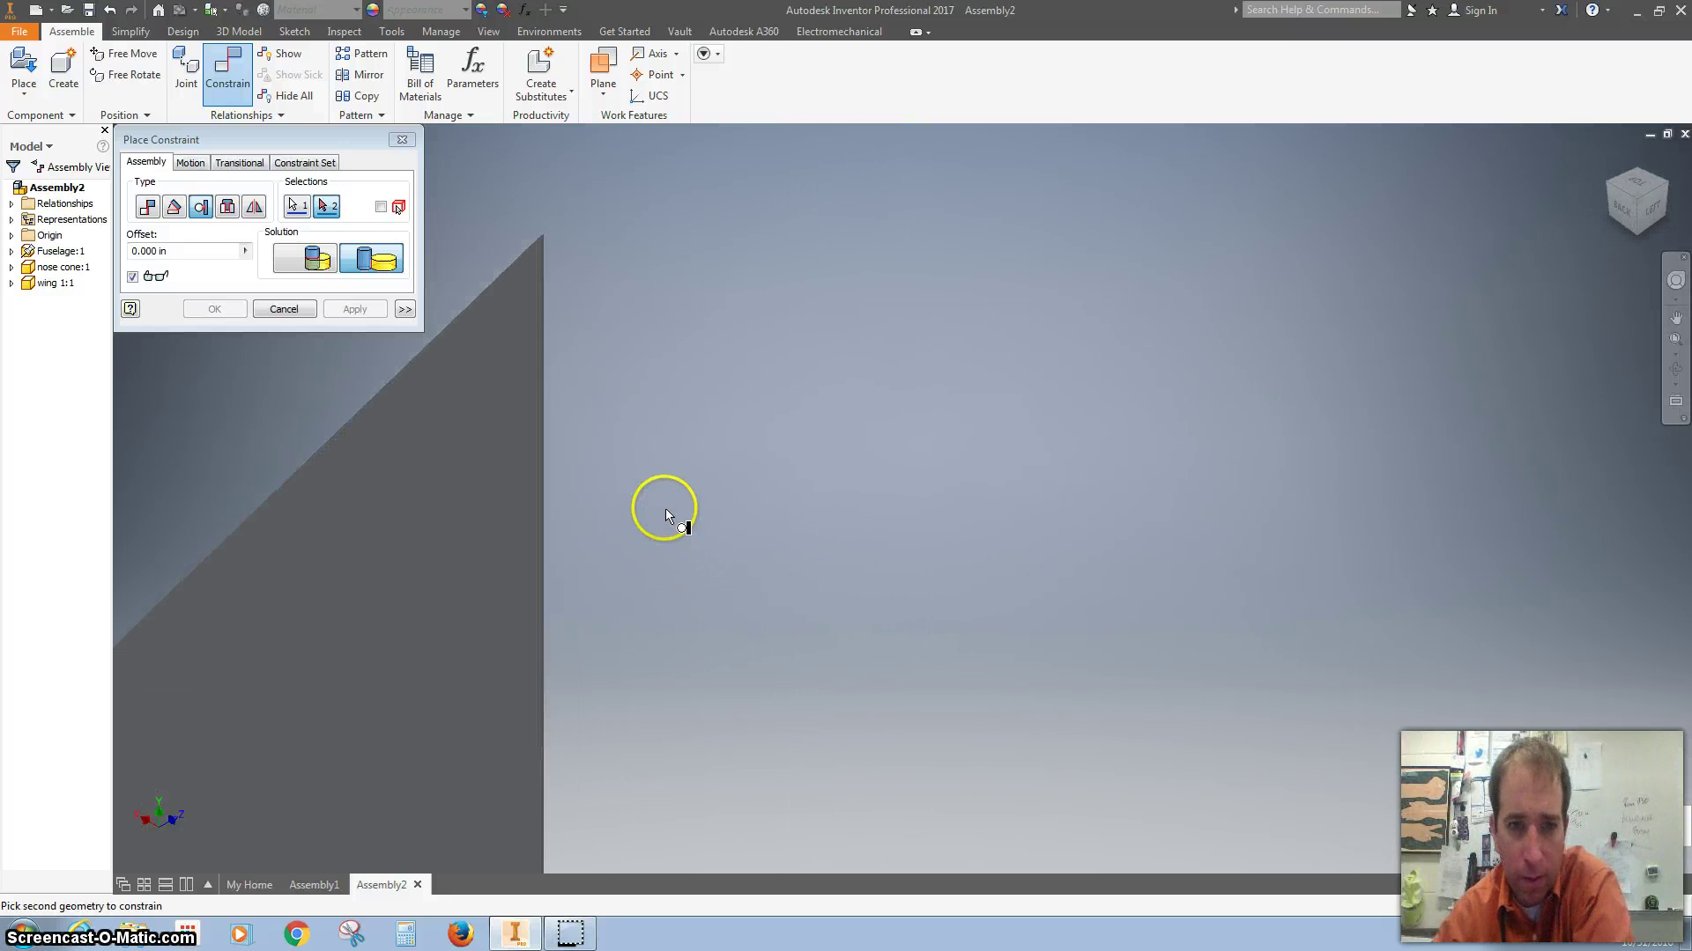
{"action": "scroll", "coordinate": [548, 257], "scroll_direction": "up", "scroll_amount": 5}
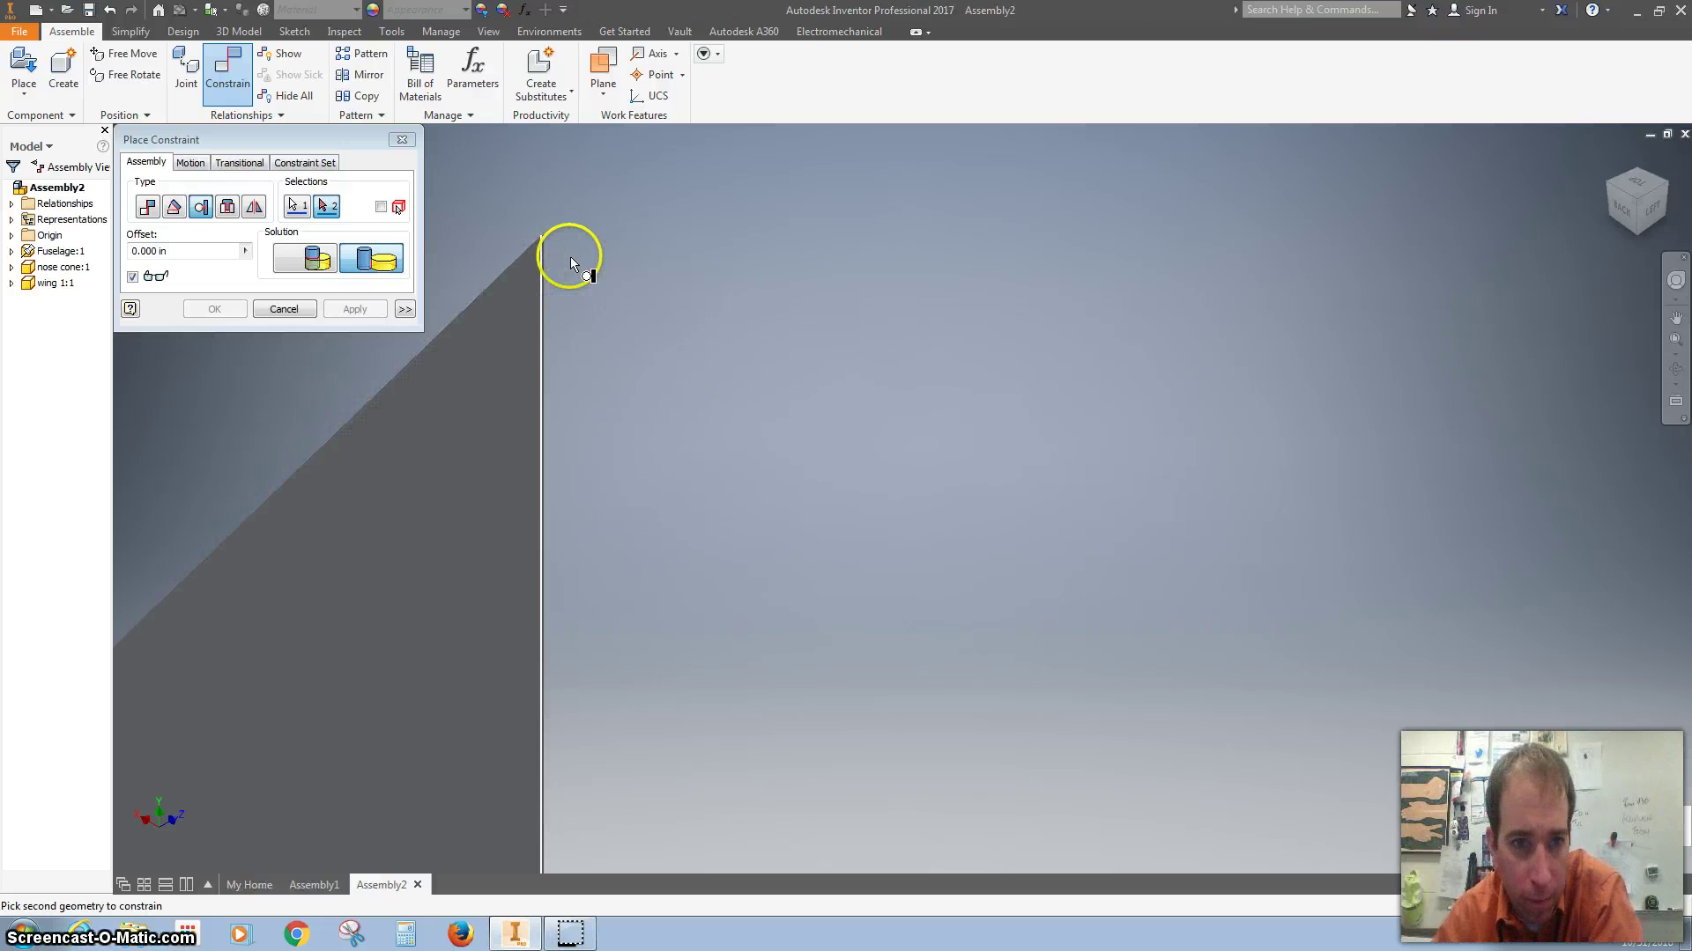
{"action": "scroll", "coordinate": [547, 238], "scroll_direction": "up", "scroll_amount": 2}
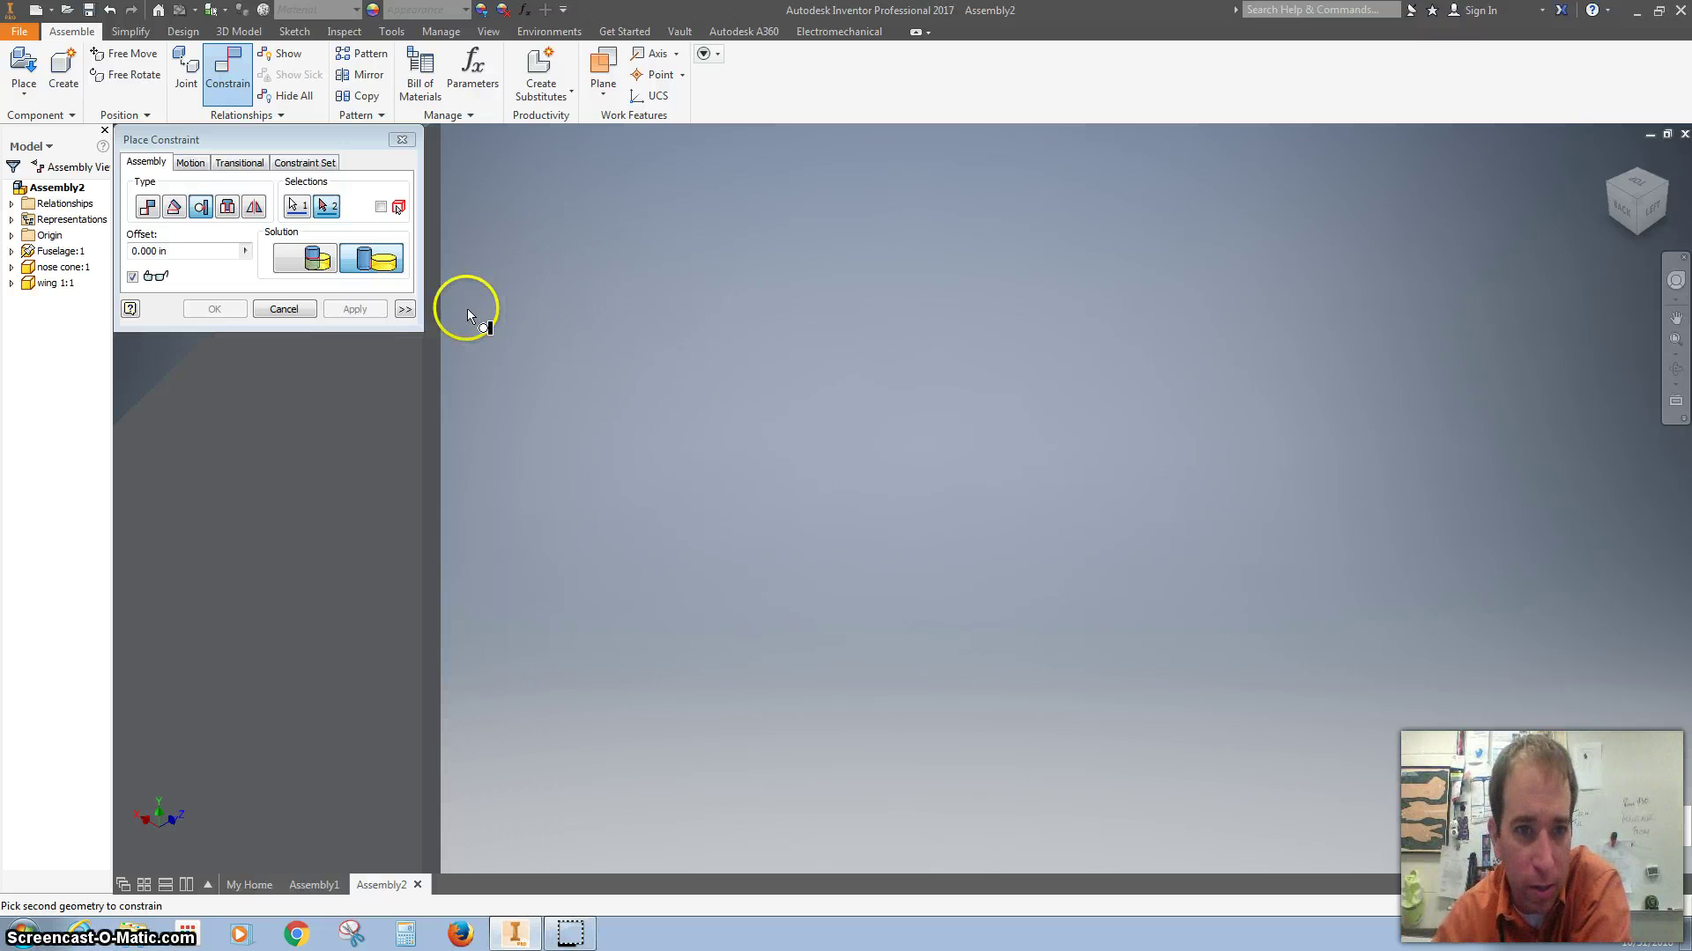
Pick the wing's edge as second geometry and apply the Insert constraint
{"action": "left_click", "coordinate": [430, 385]}
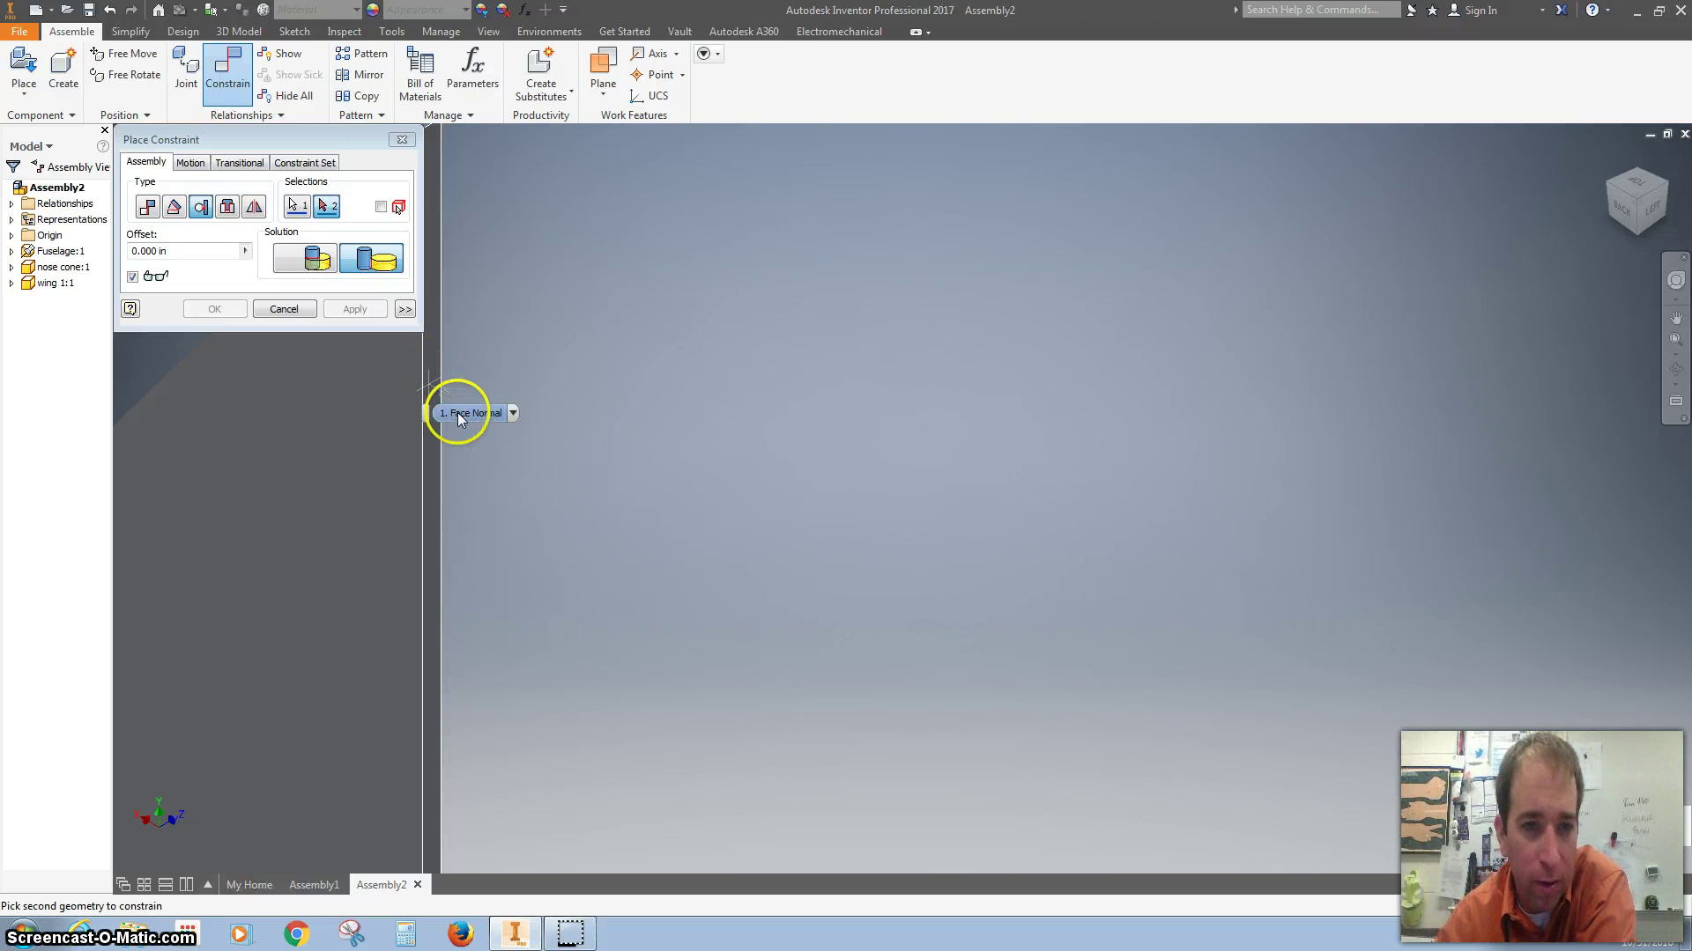
{"action": "left_click", "coordinate": [430, 372]}
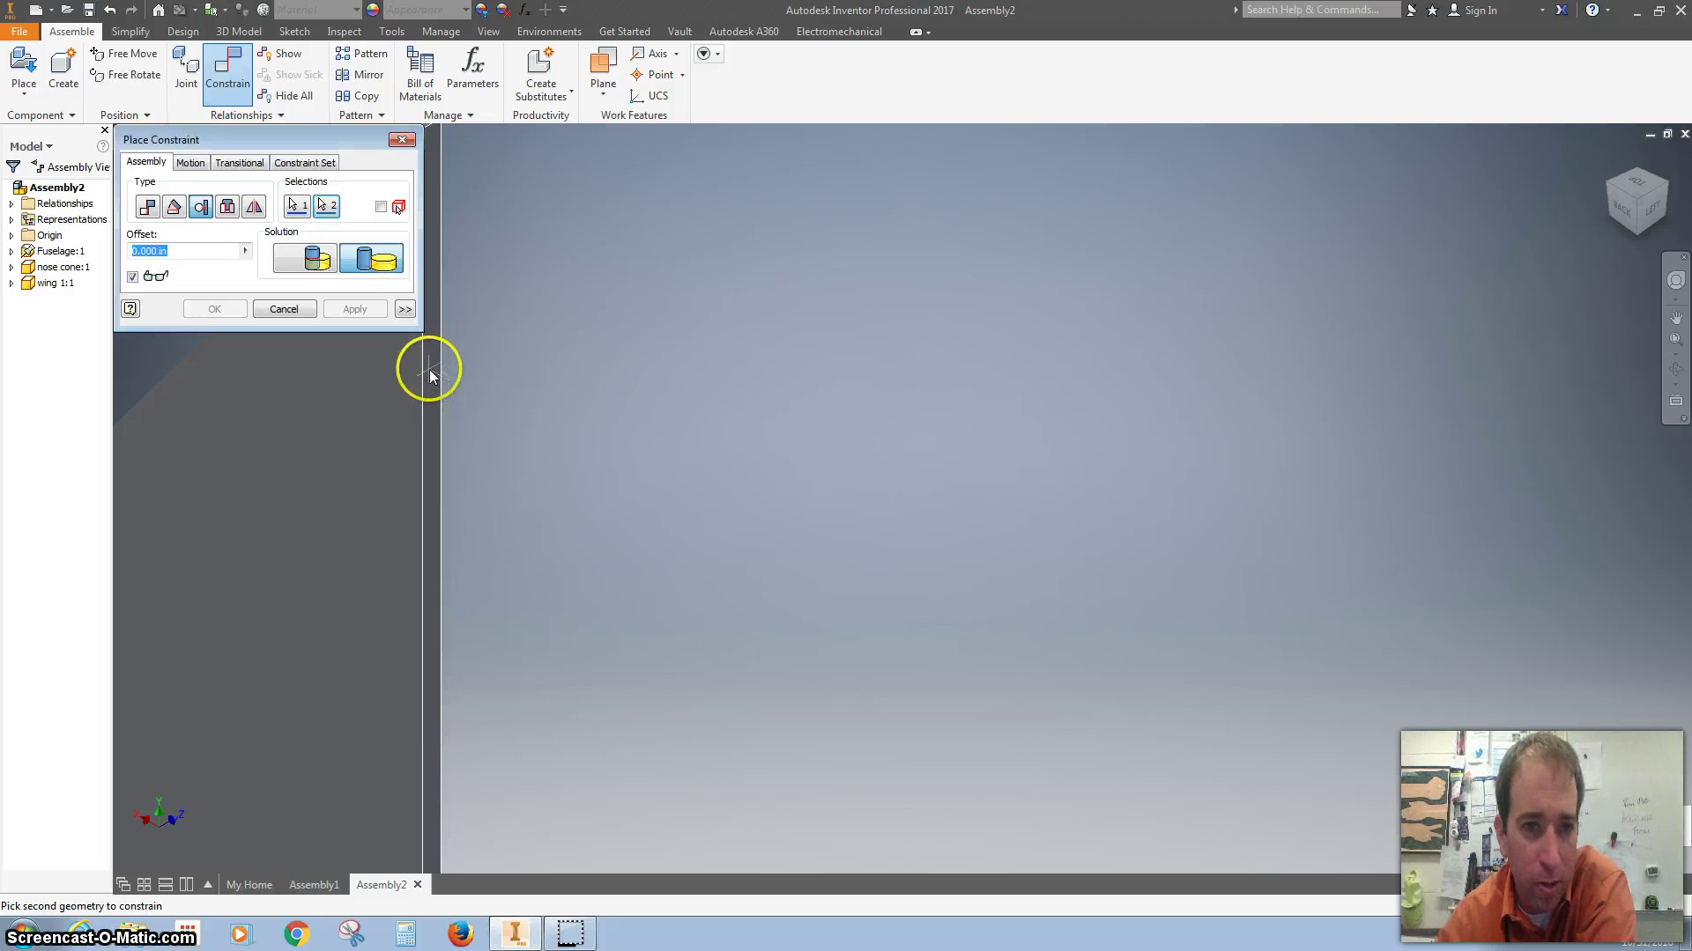
{"action": "left_click", "coordinate": [375, 314]}
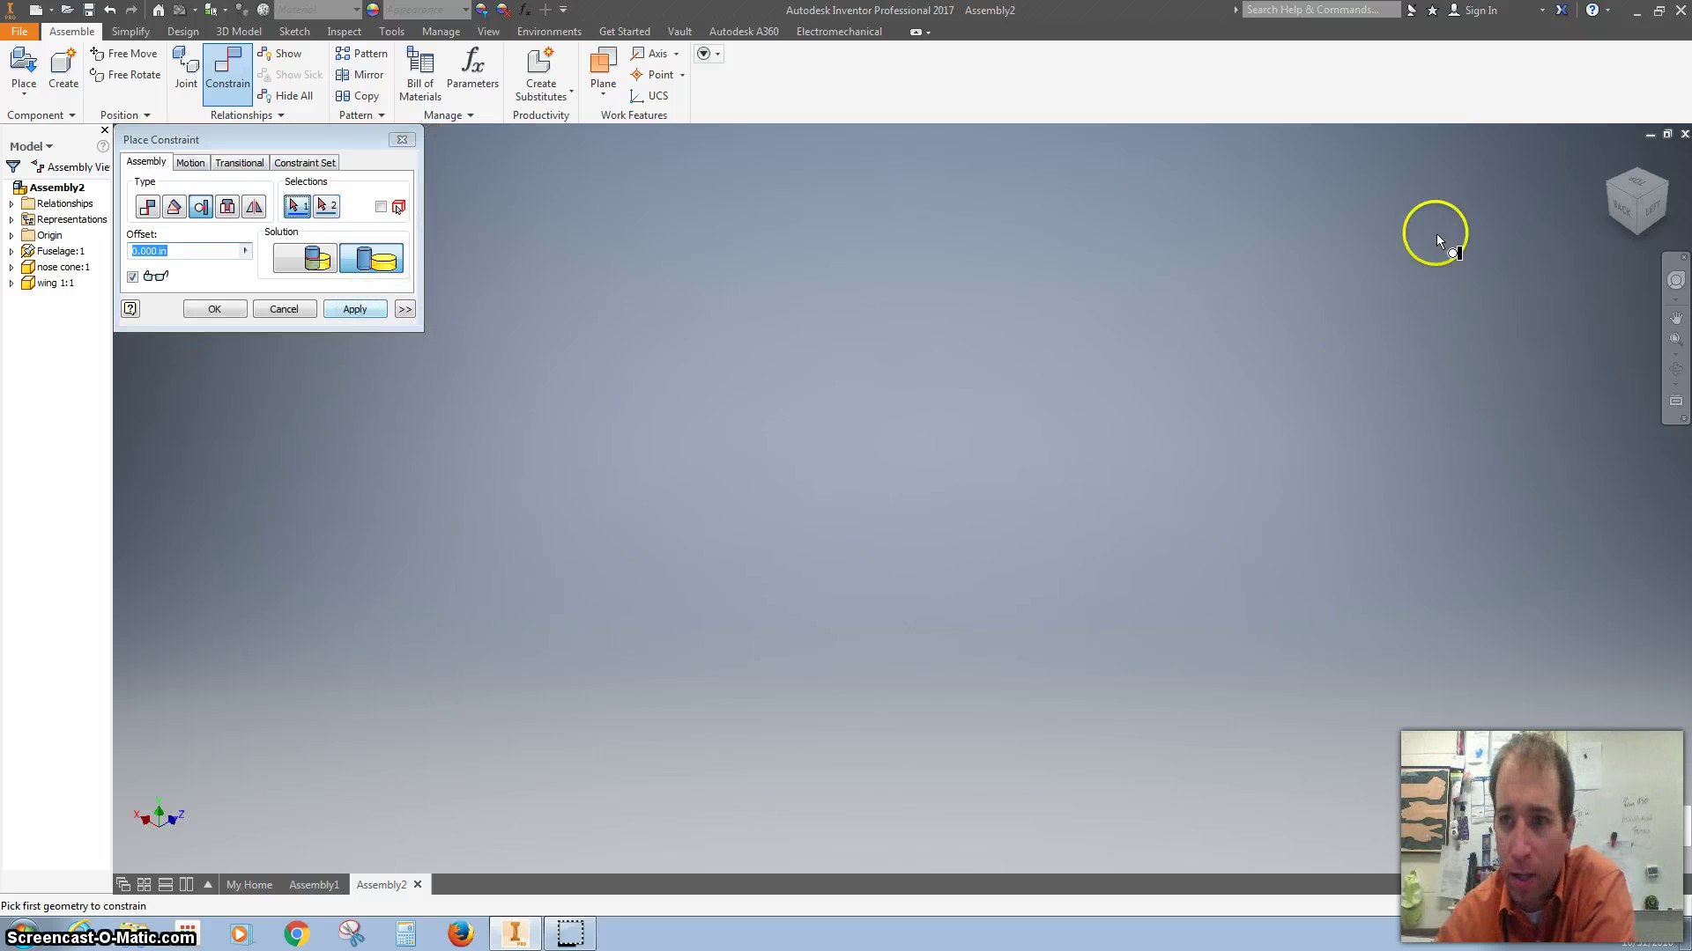
{"action": "left_click", "coordinate": [1609, 159]}
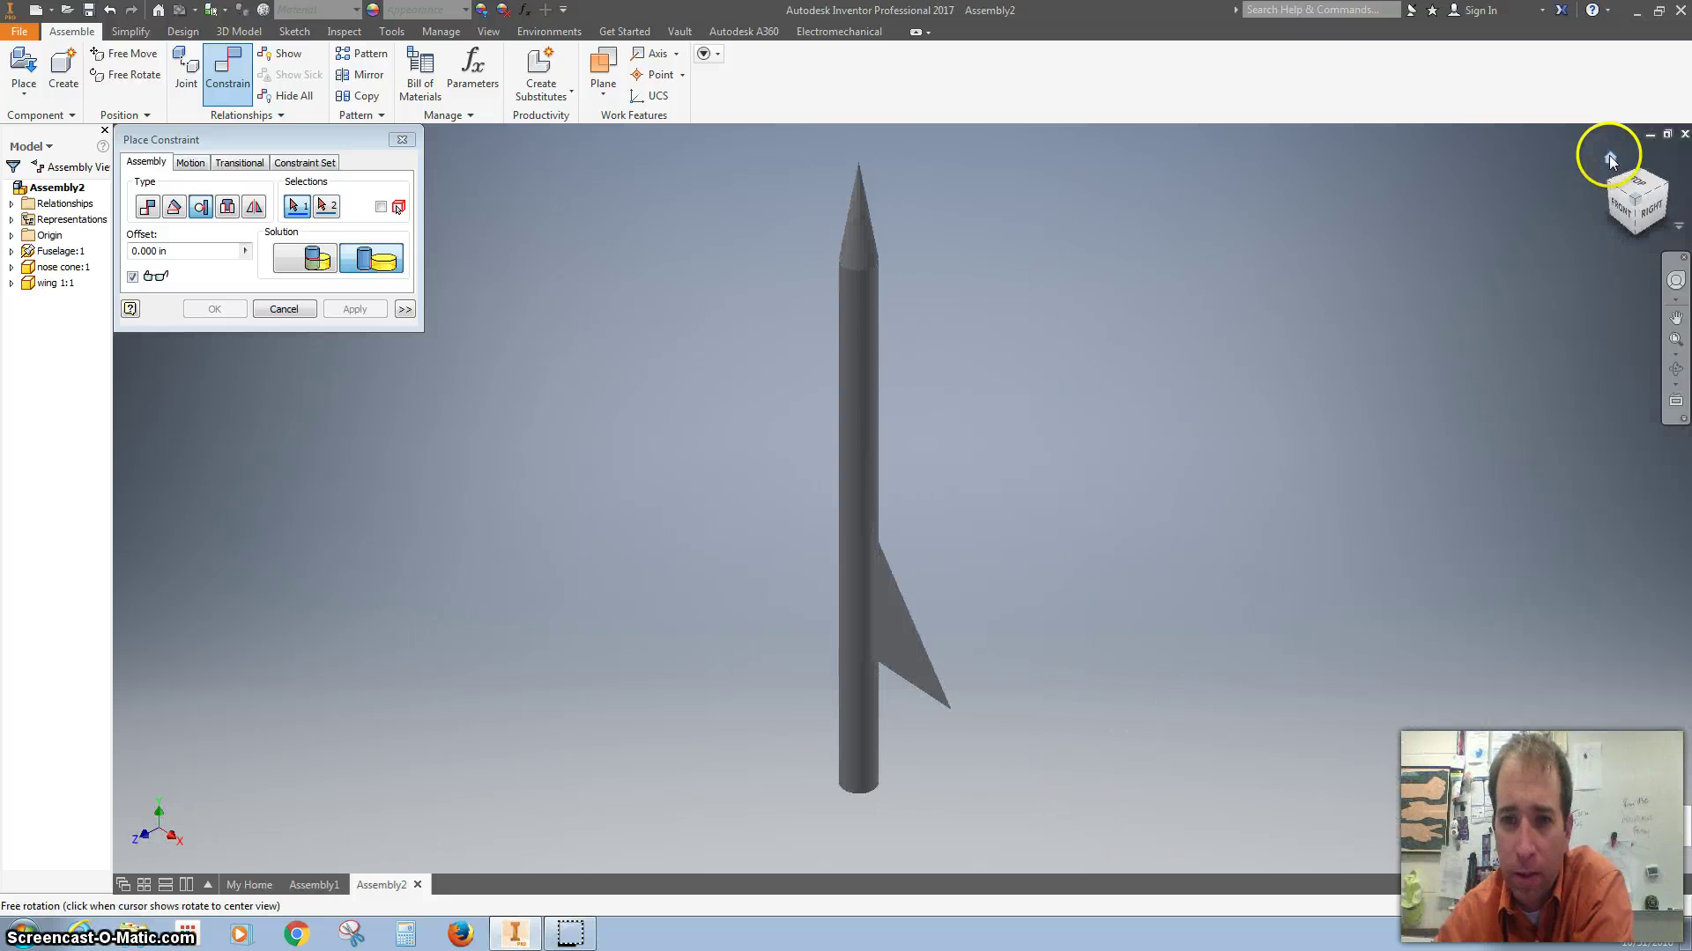
{"action": "left_click", "coordinate": [1639, 236]}
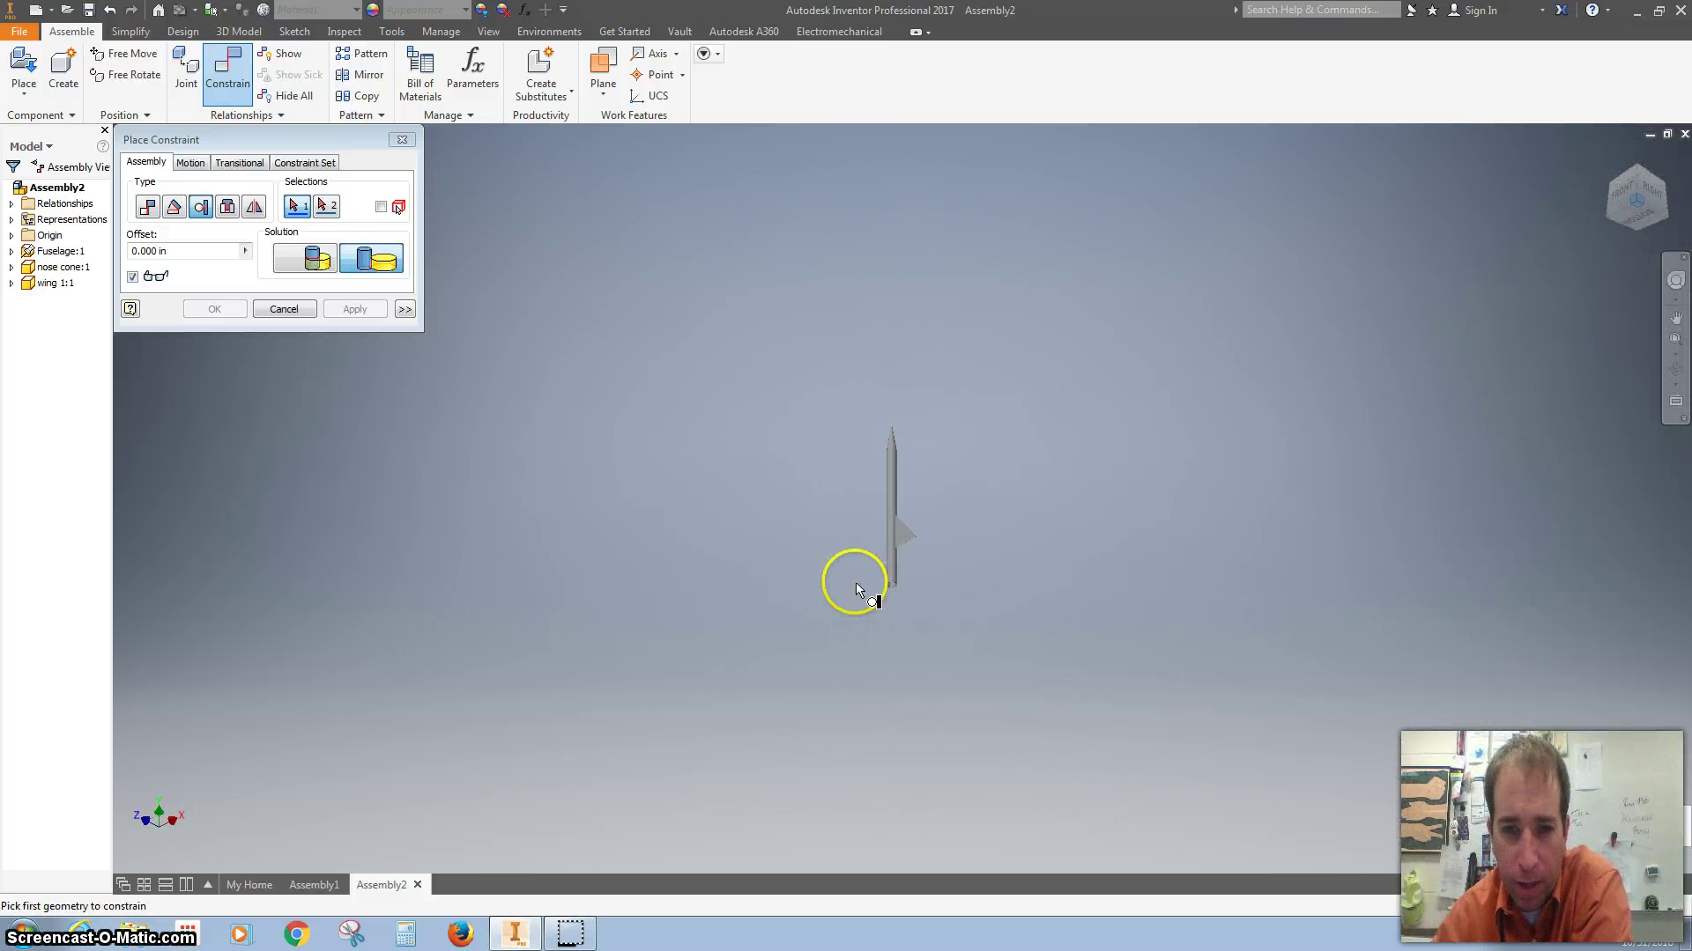
{"action": "scroll", "coordinate": [895, 525], "scroll_direction": "up", "scroll_amount": 6}
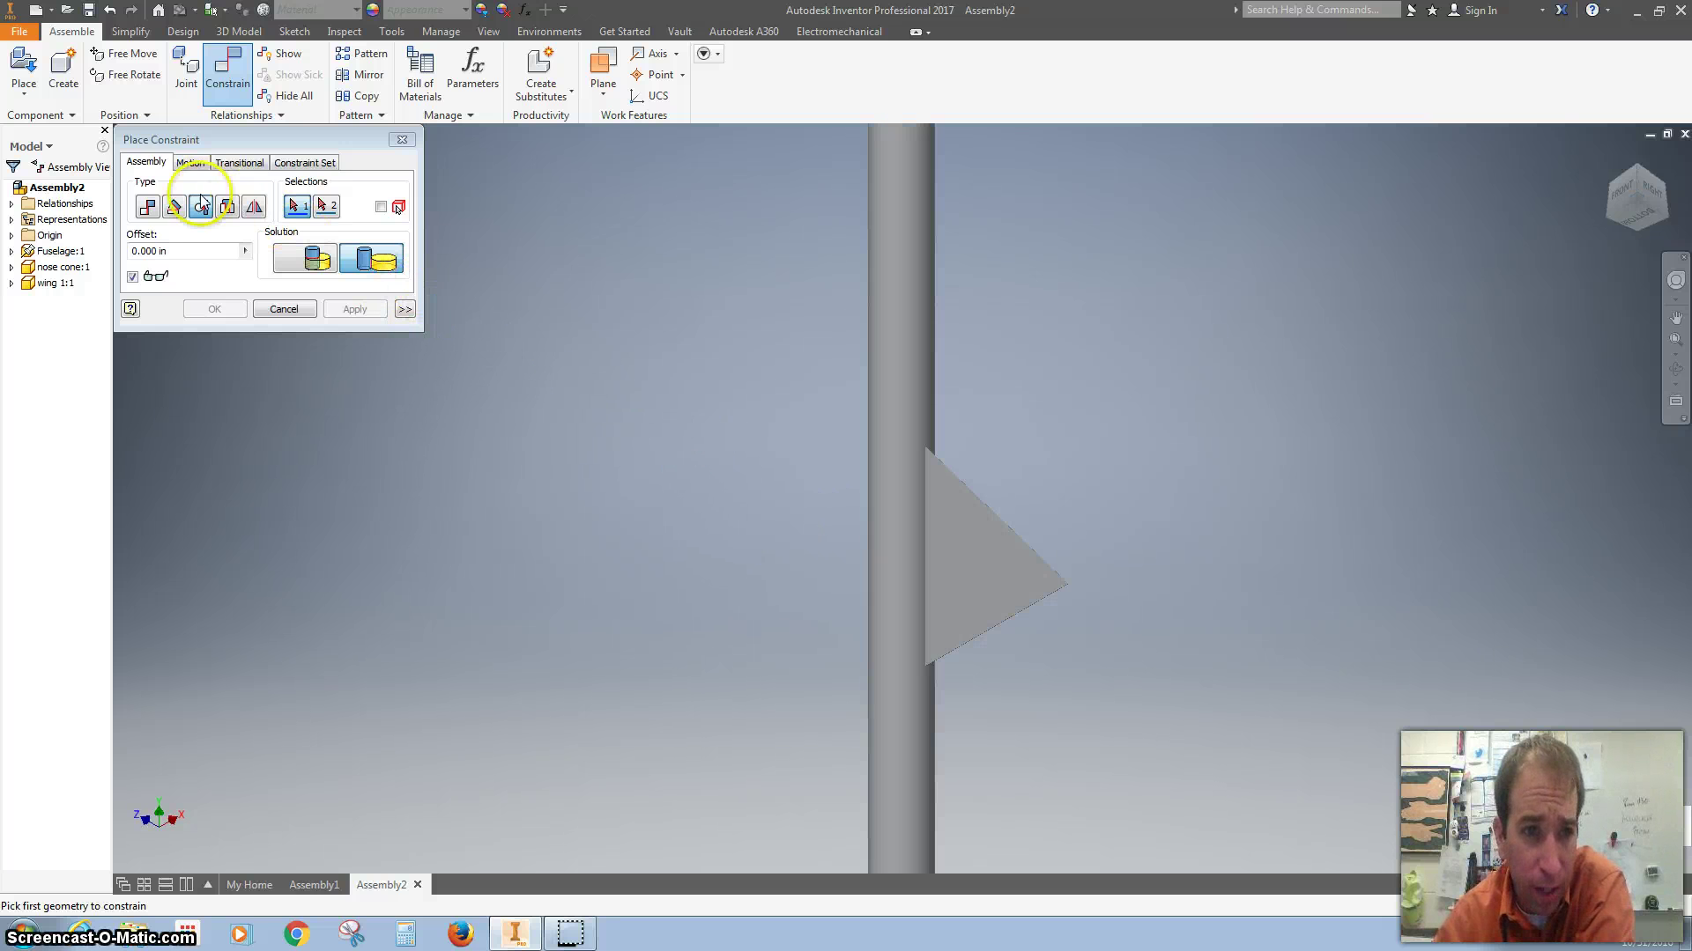
Switch the constraint type to Mate with the flush solution
{"action": "left_click", "coordinate": [147, 207]}
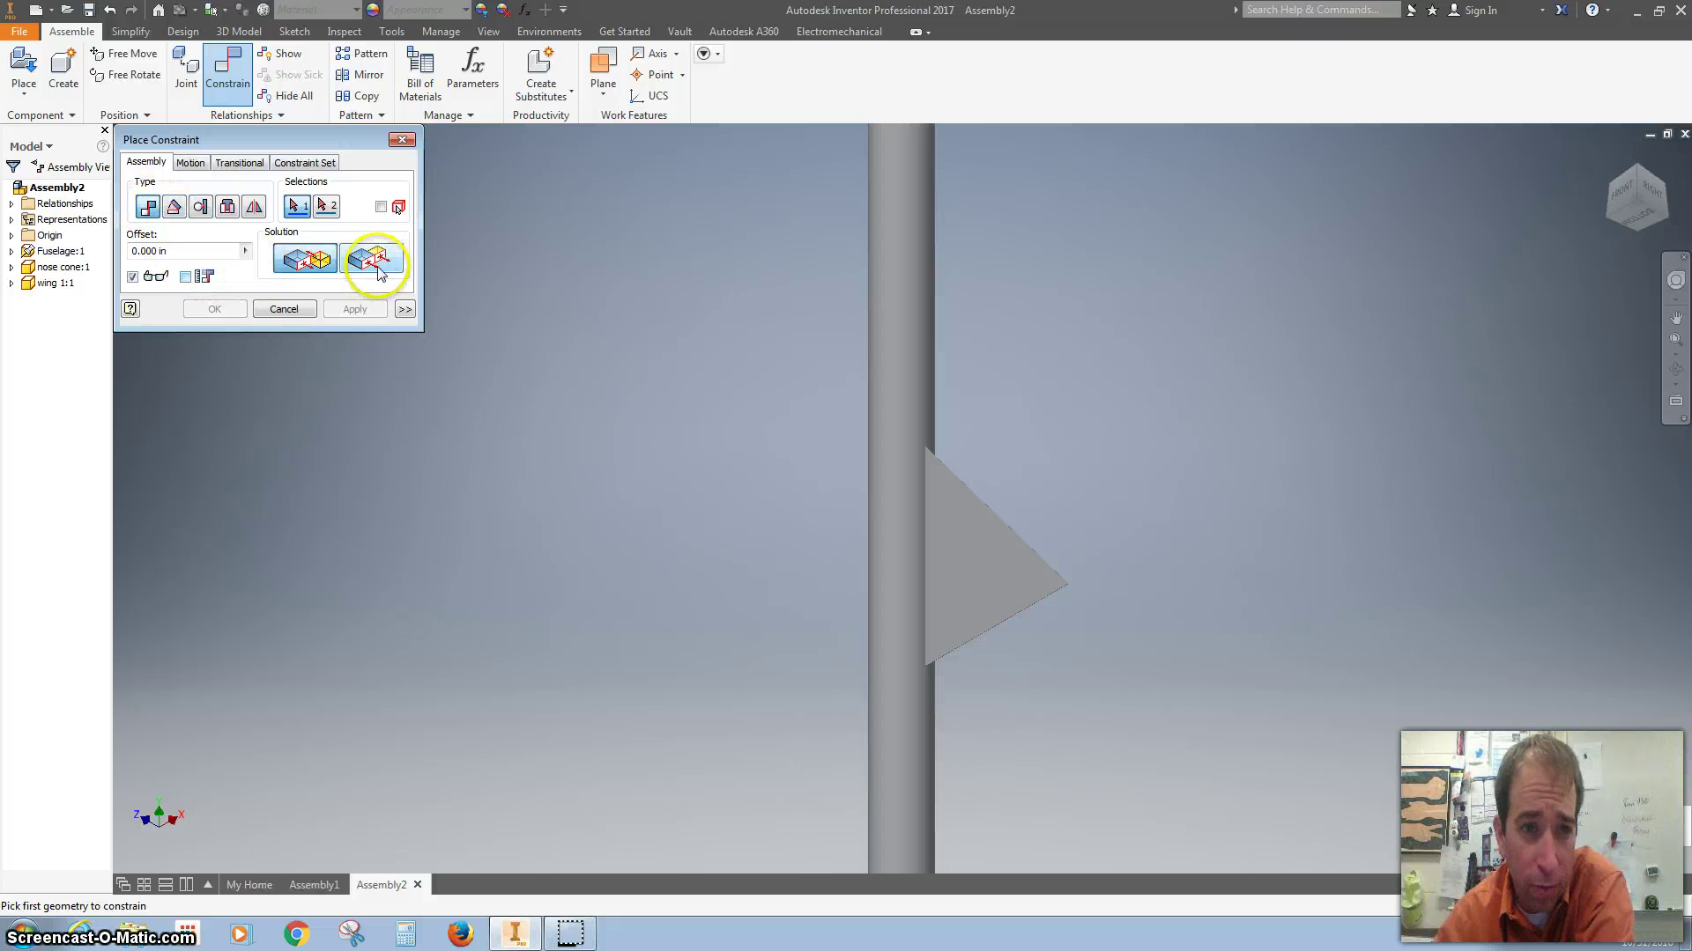
{"action": "left_click", "coordinate": [382, 262]}
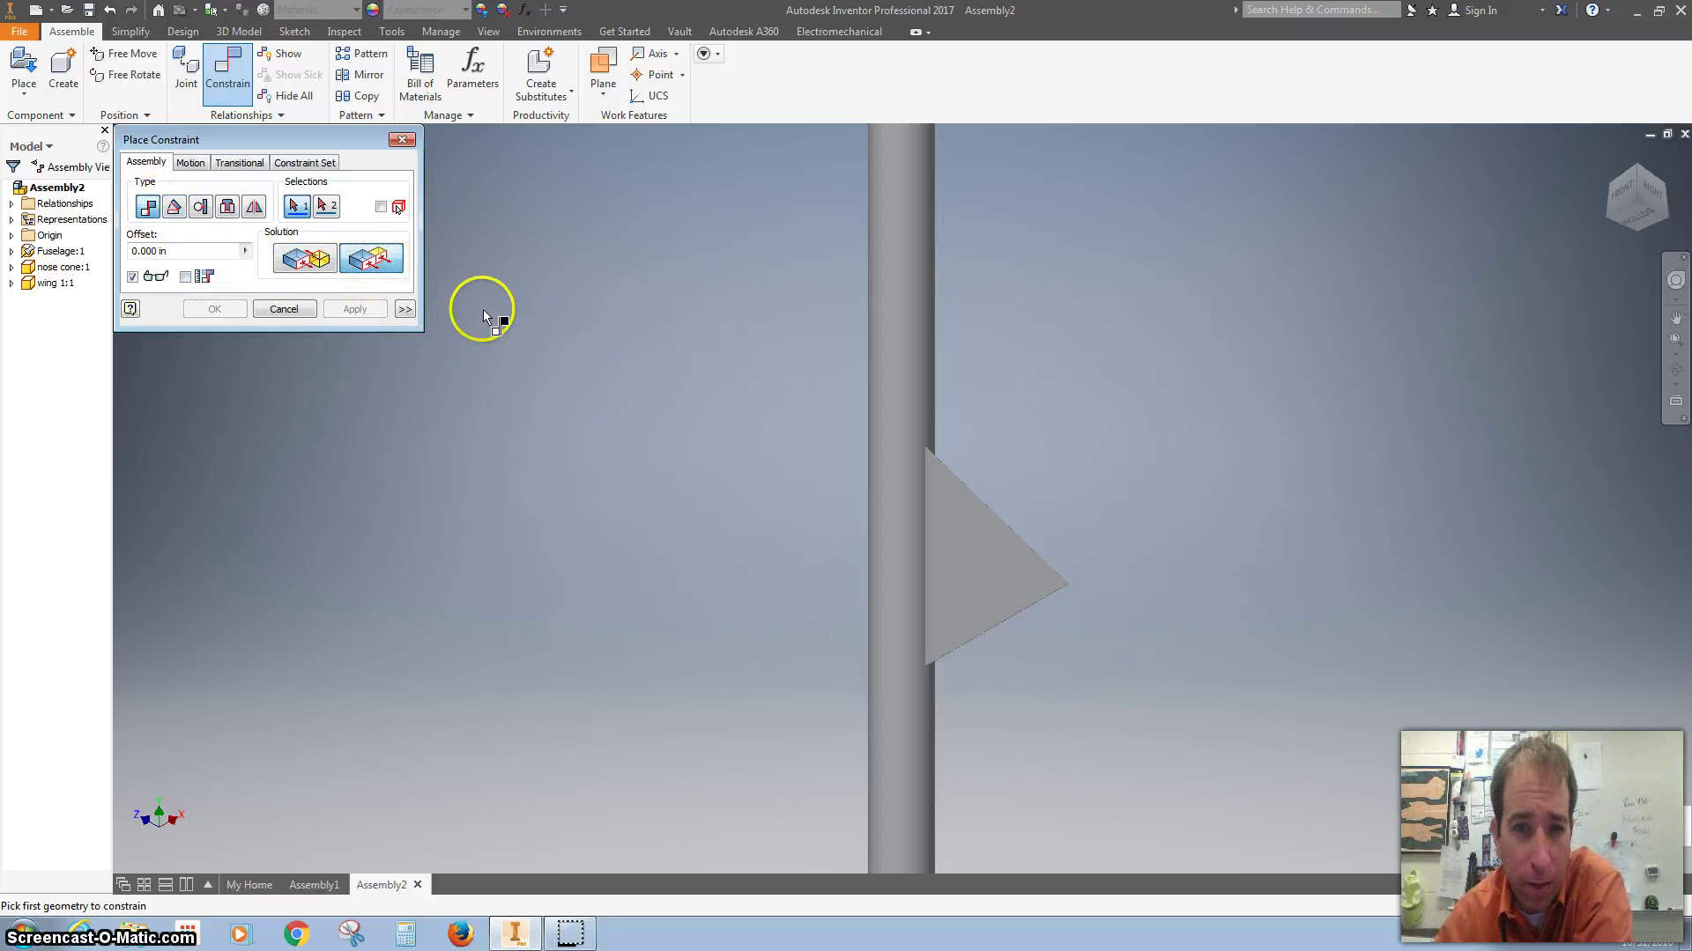
{"action": "left_click", "coordinate": [1617, 208]}
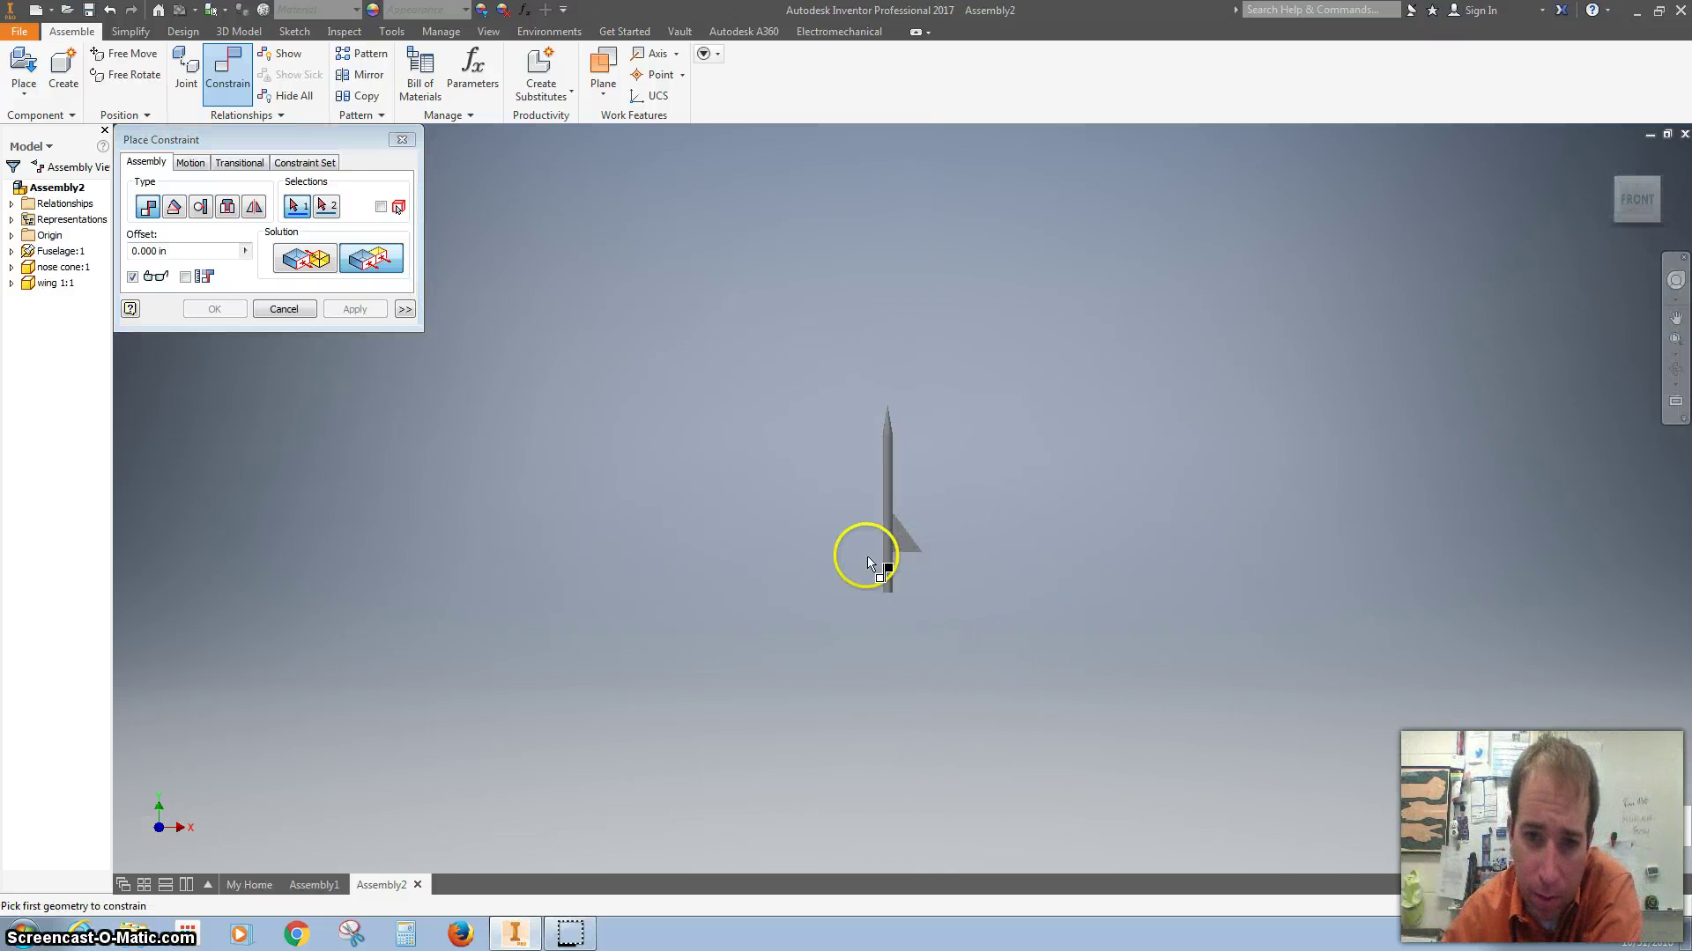
{"action": "scroll", "coordinate": [916, 557], "scroll_direction": "down", "scroll_amount": 5}
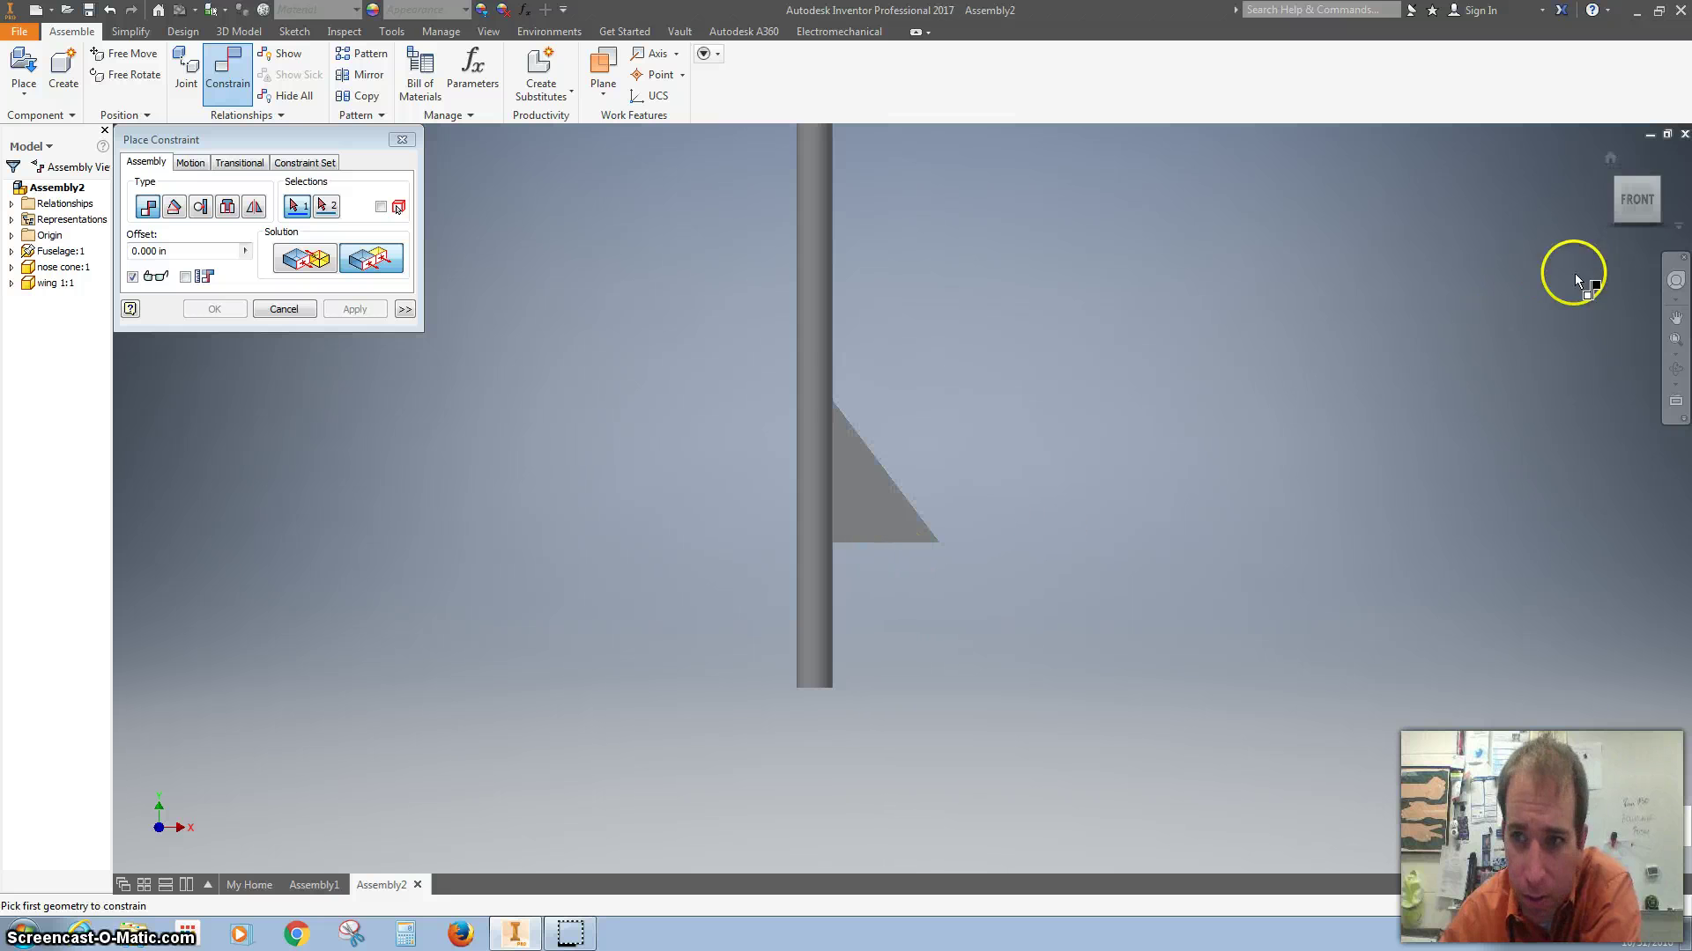
{"action": "left_click", "coordinate": [1662, 231]}
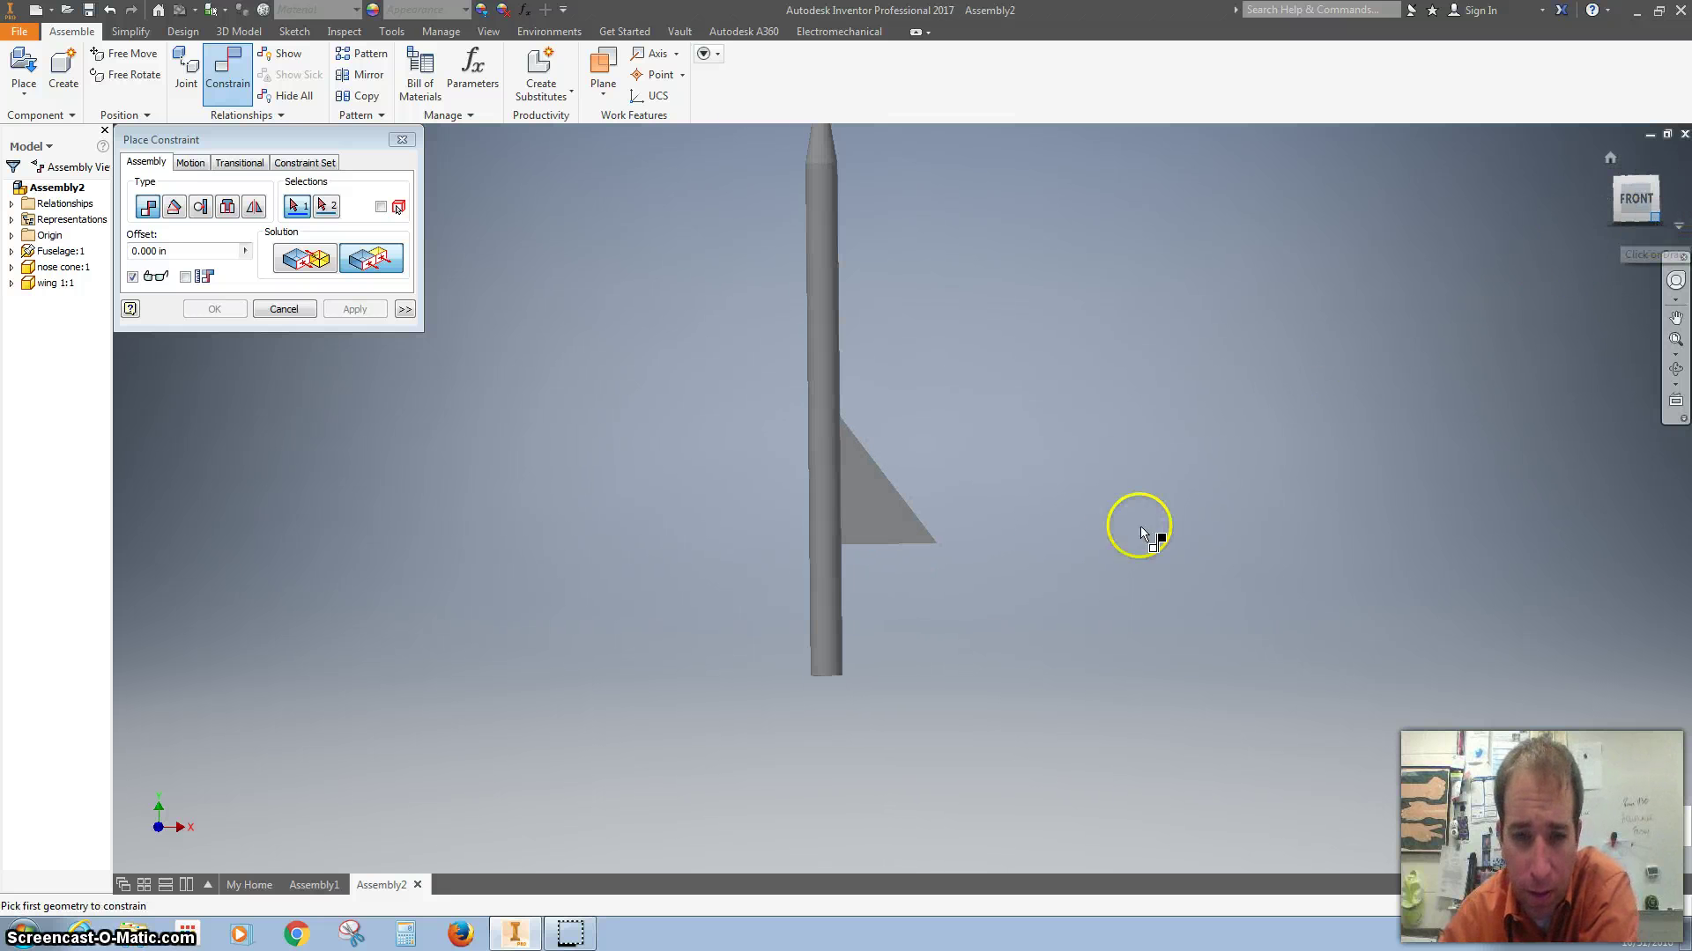
{"action": "scroll", "coordinate": [906, 548], "scroll_direction": "down", "scroll_amount": 6}
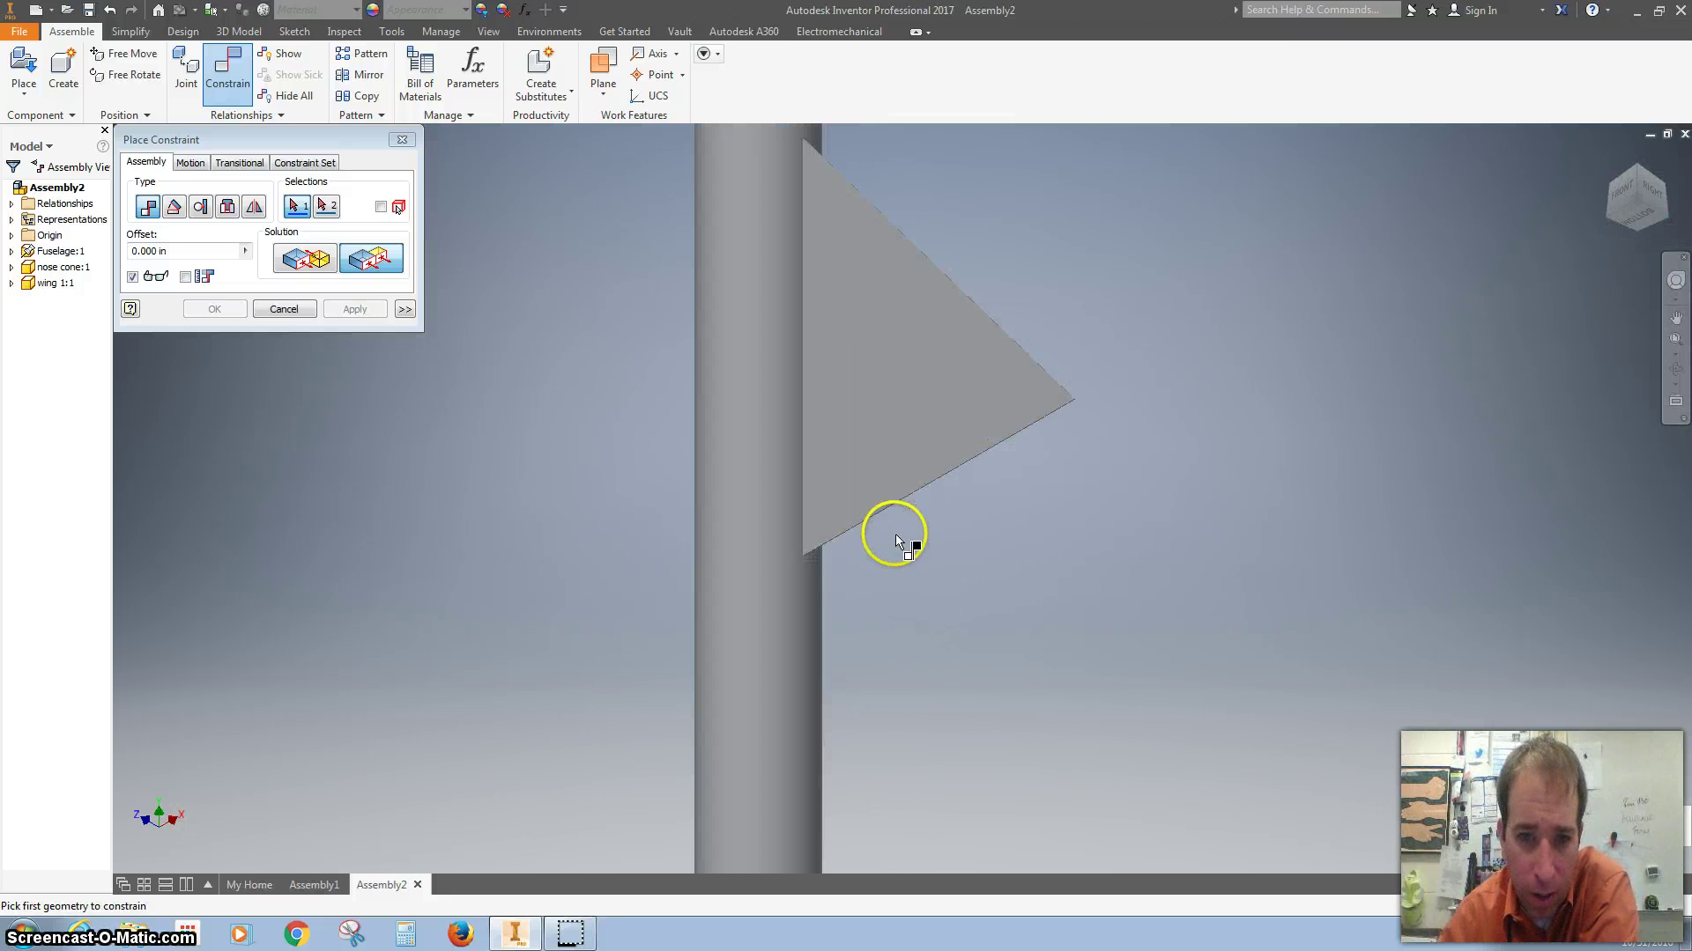
{"action": "scroll", "coordinate": [886, 521], "scroll_direction": "down", "scroll_amount": 4}
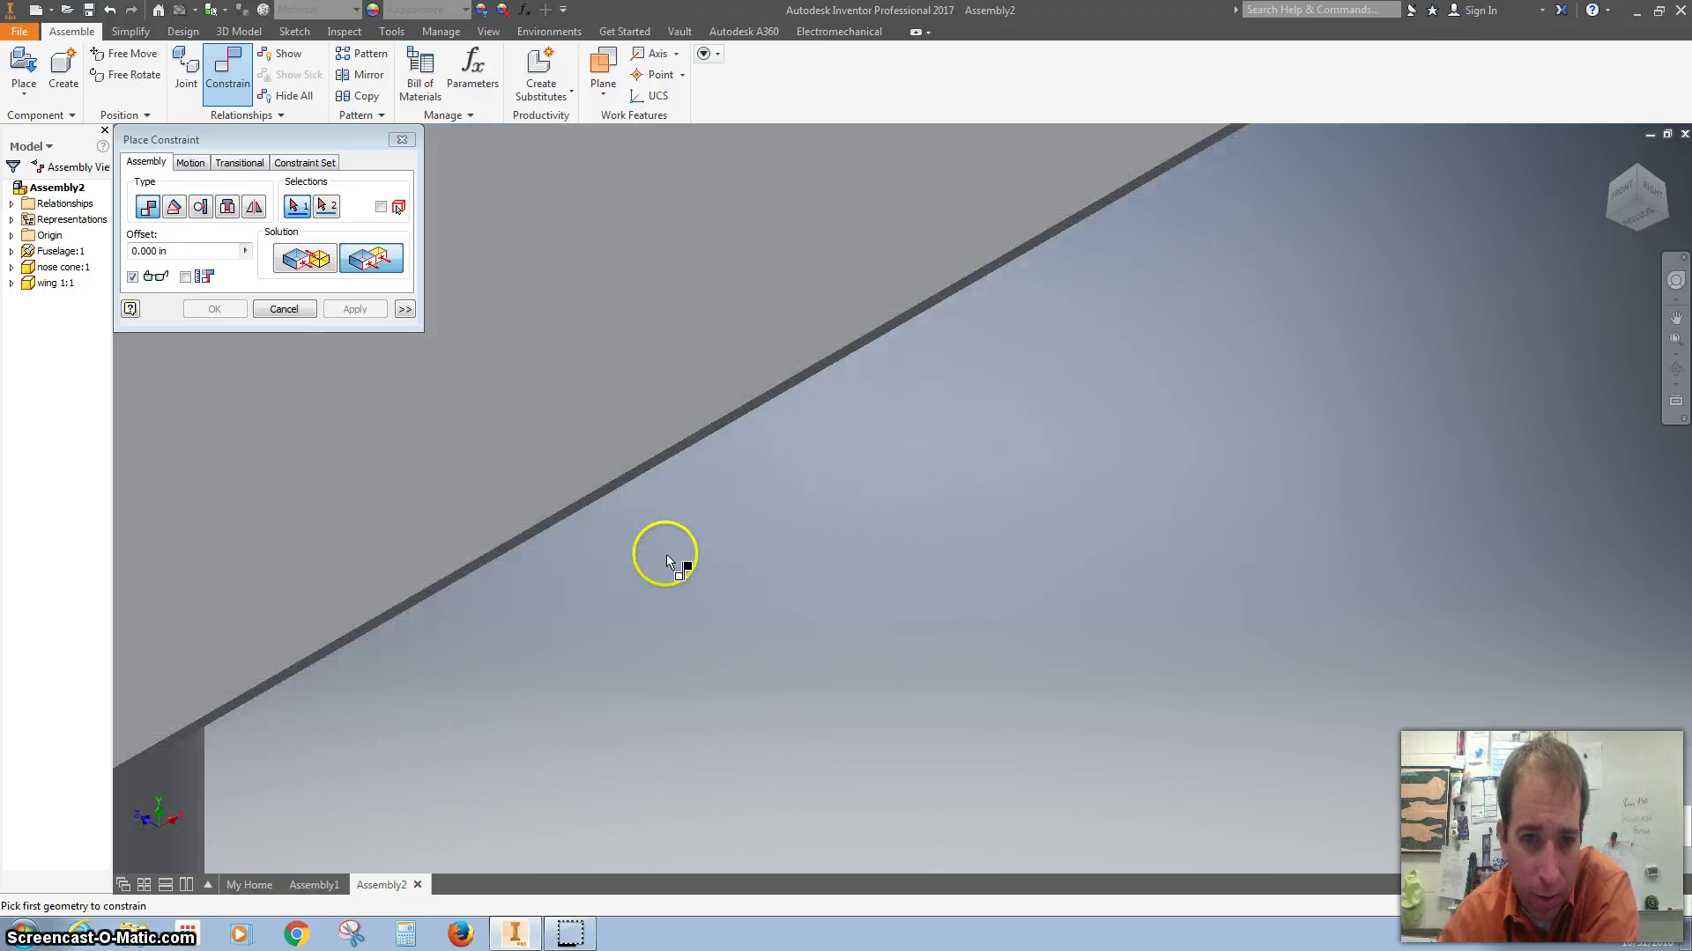
{"action": "scroll", "coordinate": [640, 476], "scroll_direction": "down", "scroll_amount": 3}
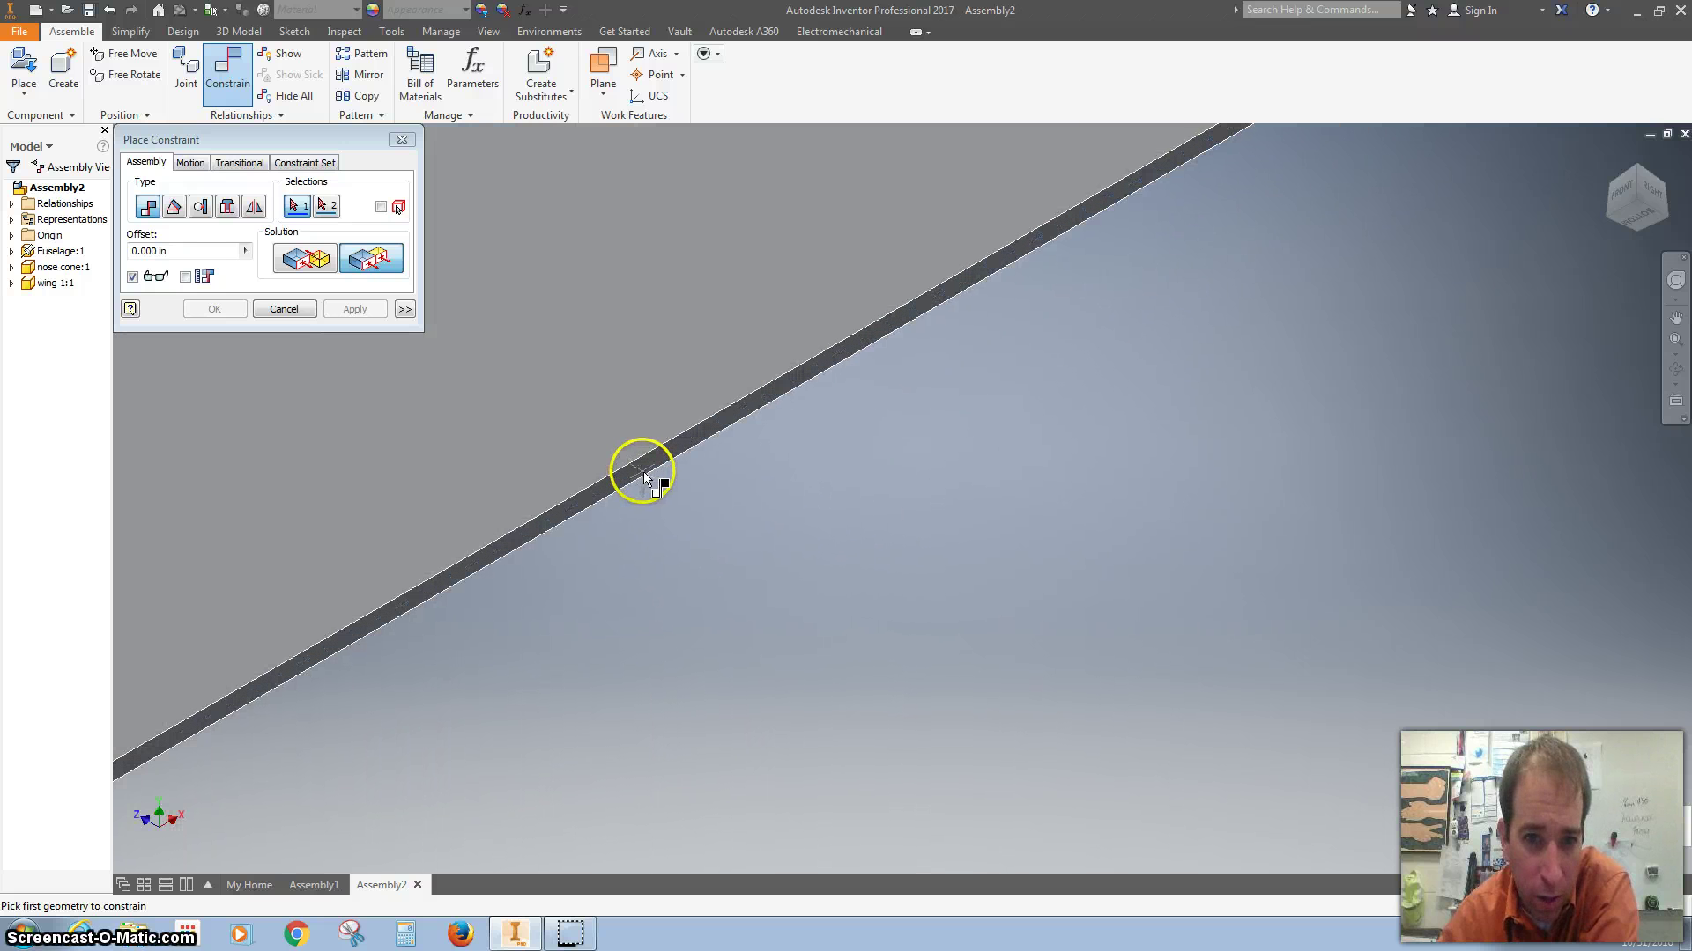
Pick the wing's edge and the fuselage's bottom rim as the mate geometries
{"action": "left_click", "coordinate": [642, 473]}
{"action": "scroll", "coordinate": [642, 541], "scroll_direction": "up", "scroll_amount": 5}
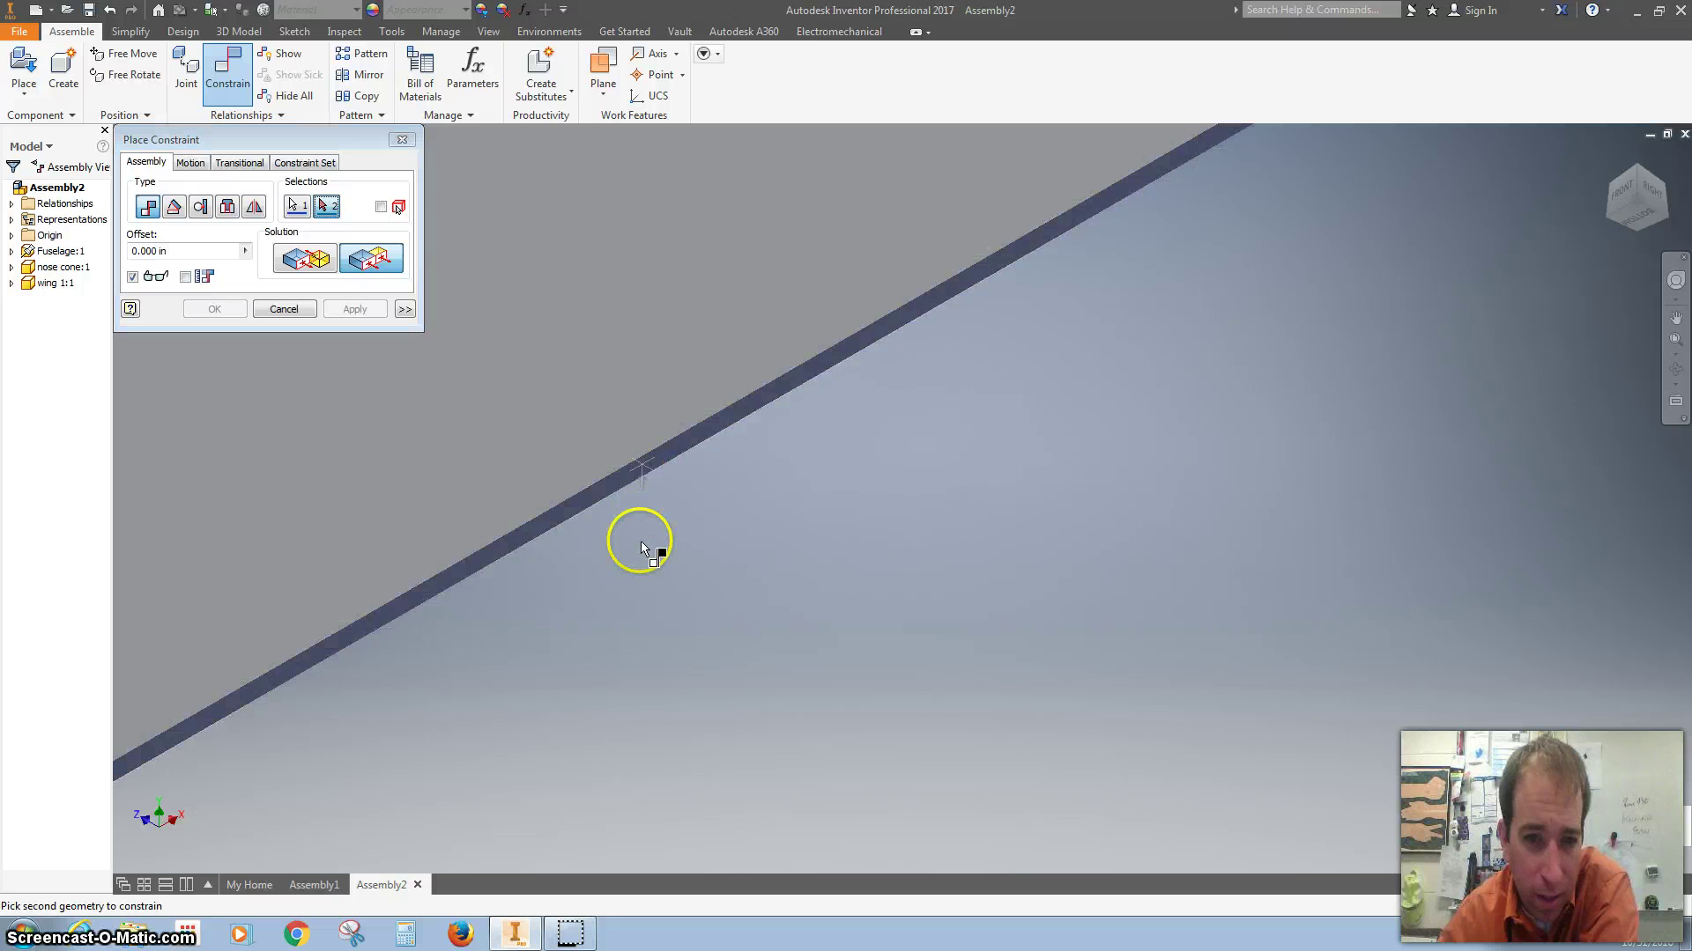
{"action": "scroll", "coordinate": [642, 541], "scroll_direction": "up", "scroll_amount": 4}
{"action": "scroll", "coordinate": [870, 837], "scroll_direction": "down", "scroll_amount": 4}
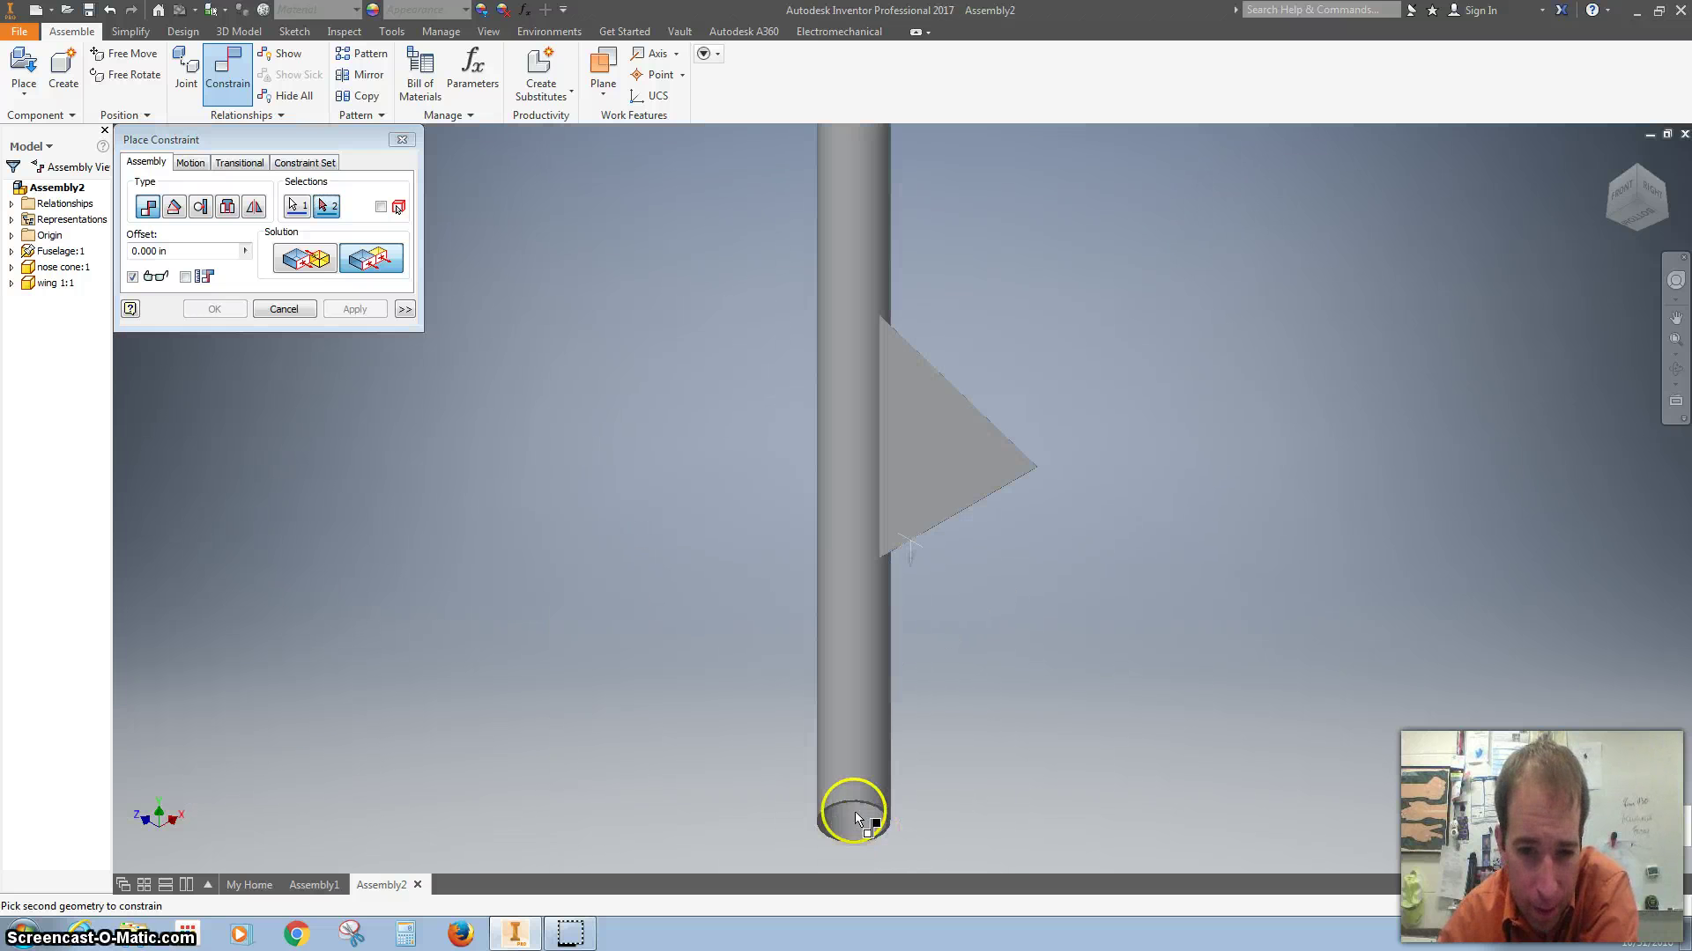
{"action": "scroll", "coordinate": [839, 802], "scroll_direction": "down", "scroll_amount": 5}
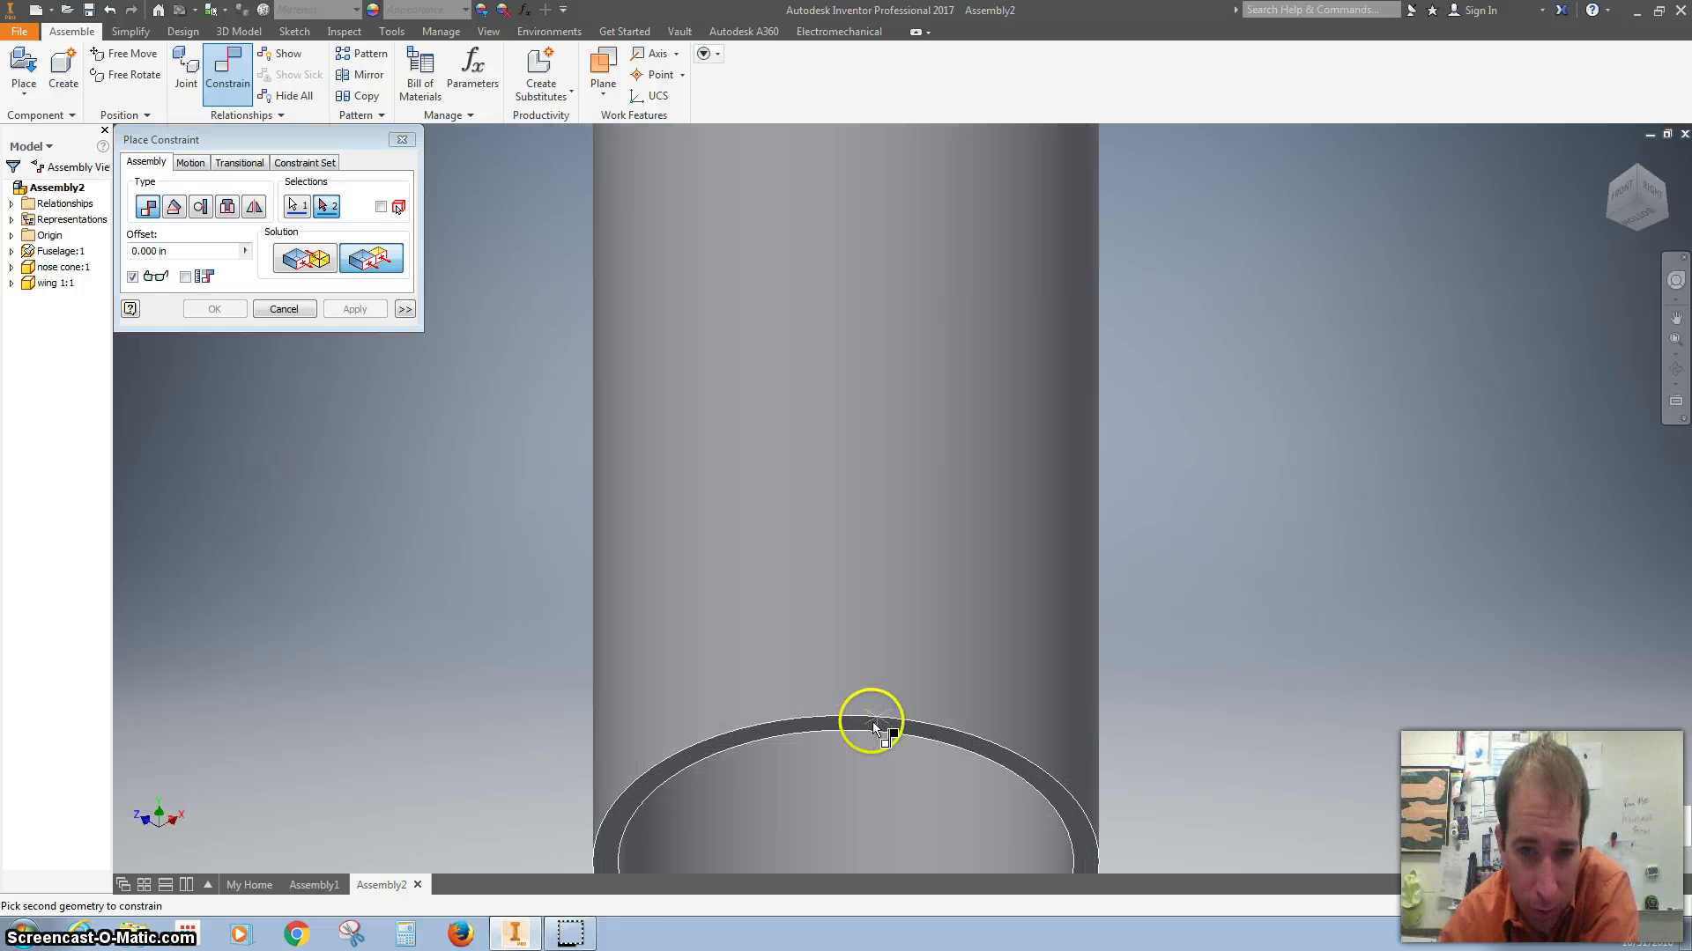
{"action": "left_click", "coordinate": [871, 724]}
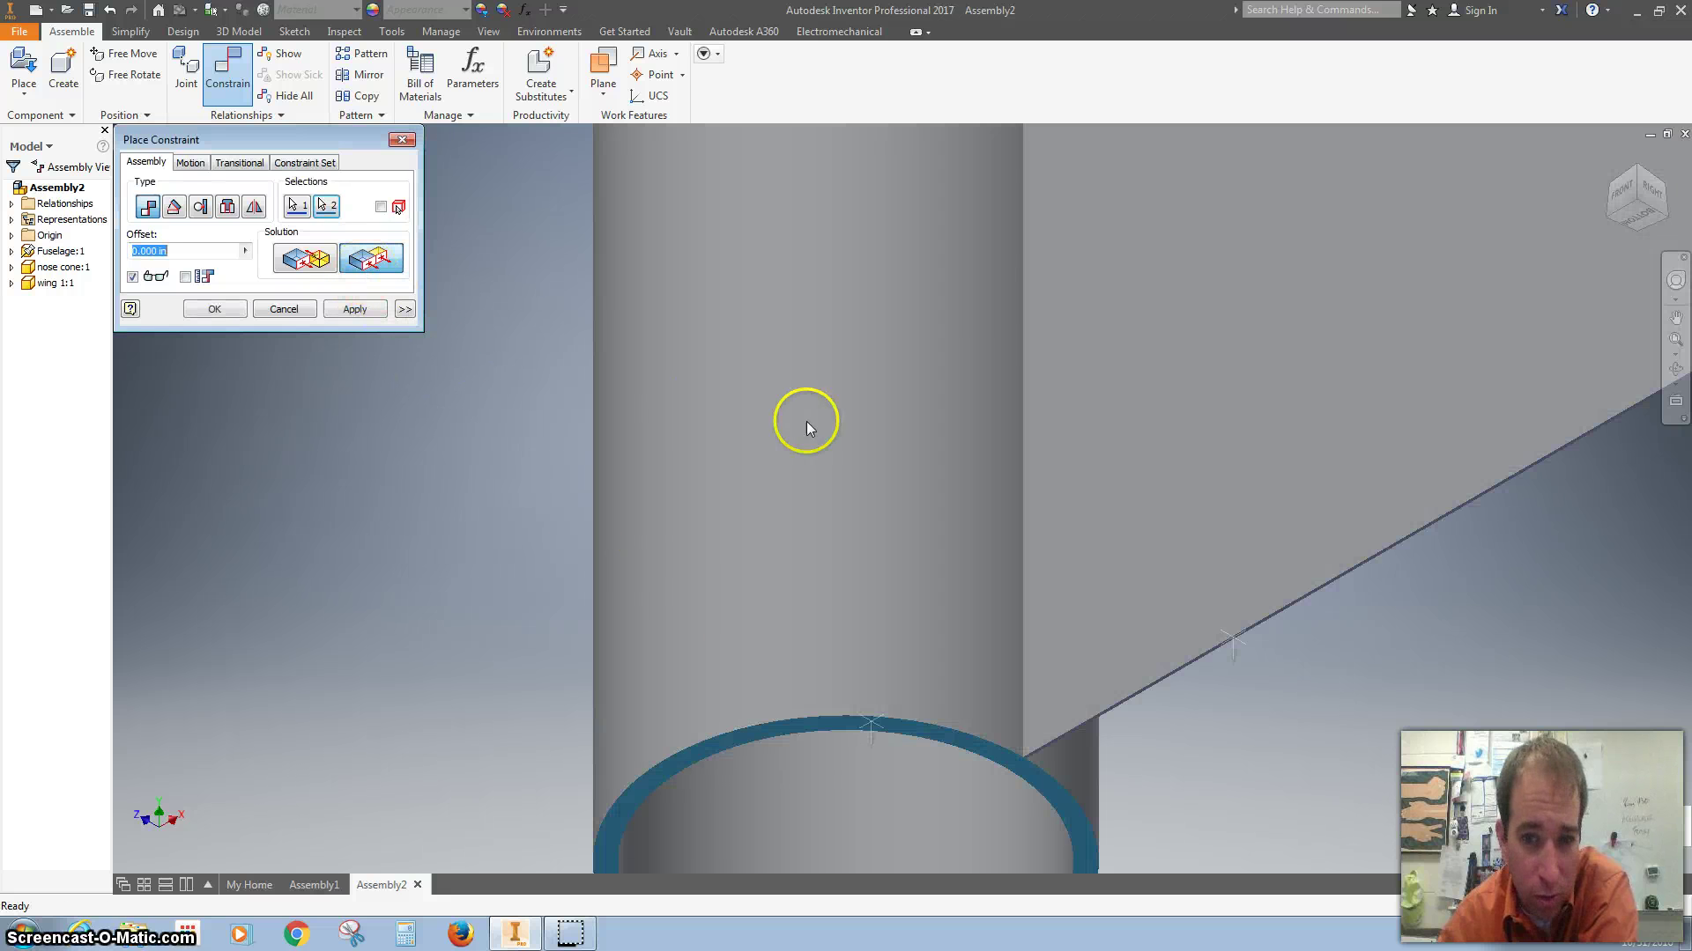
{"action": "left_click", "coordinate": [1625, 166]}
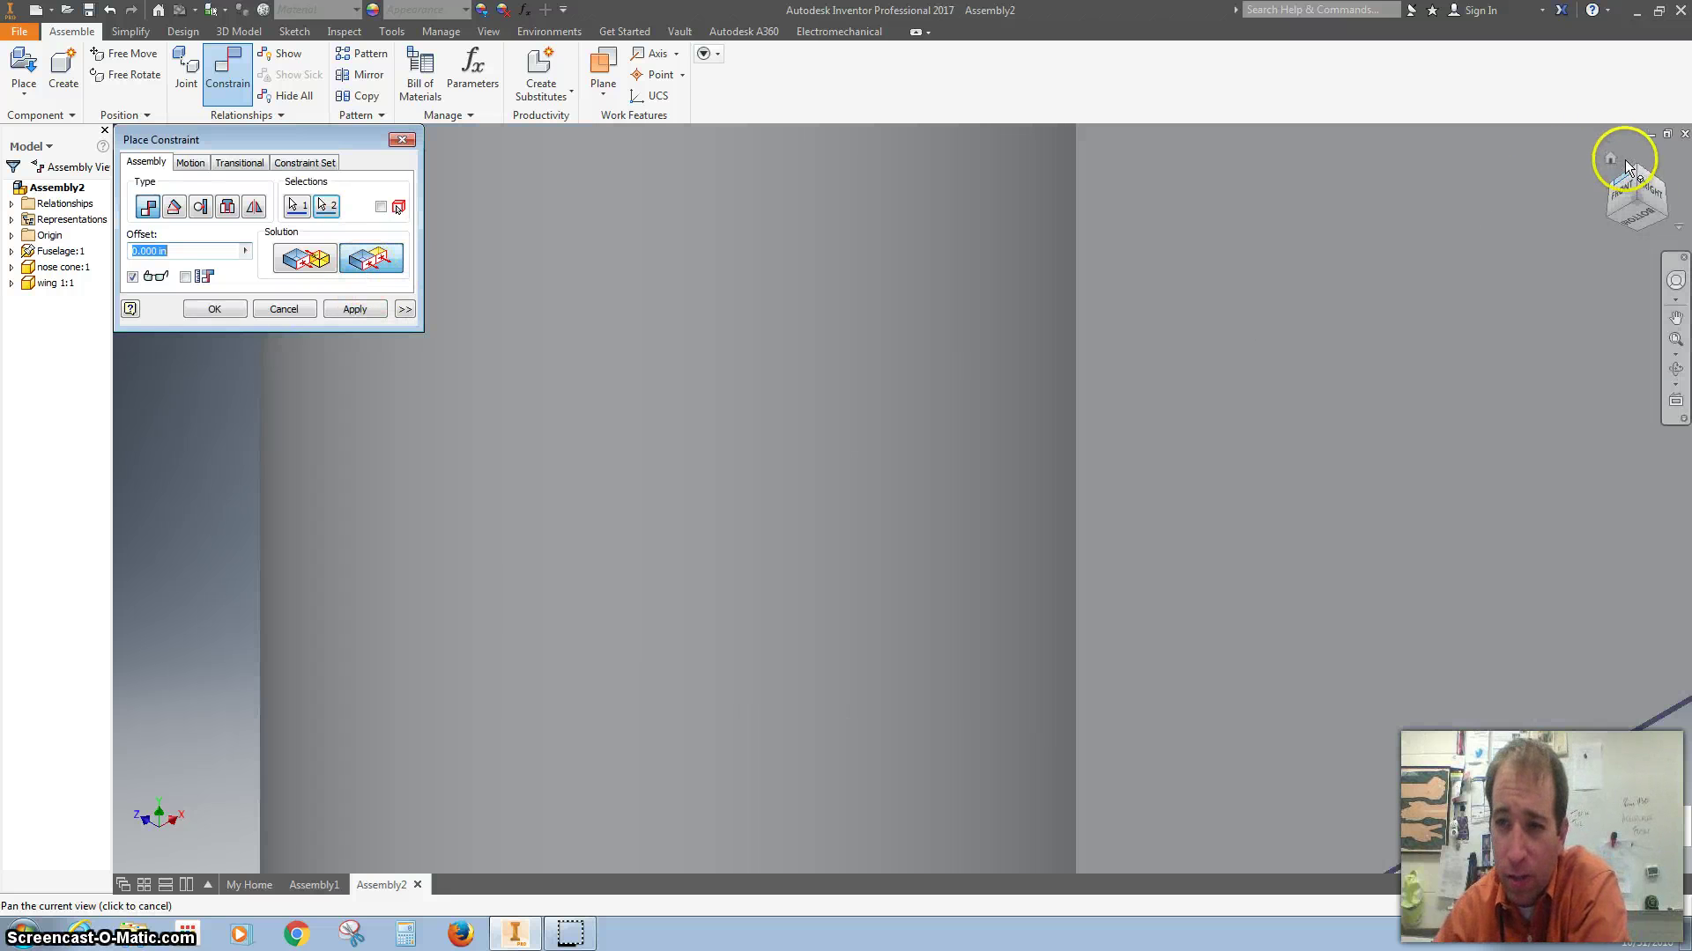
{"action": "left_click", "coordinate": [1610, 157]}
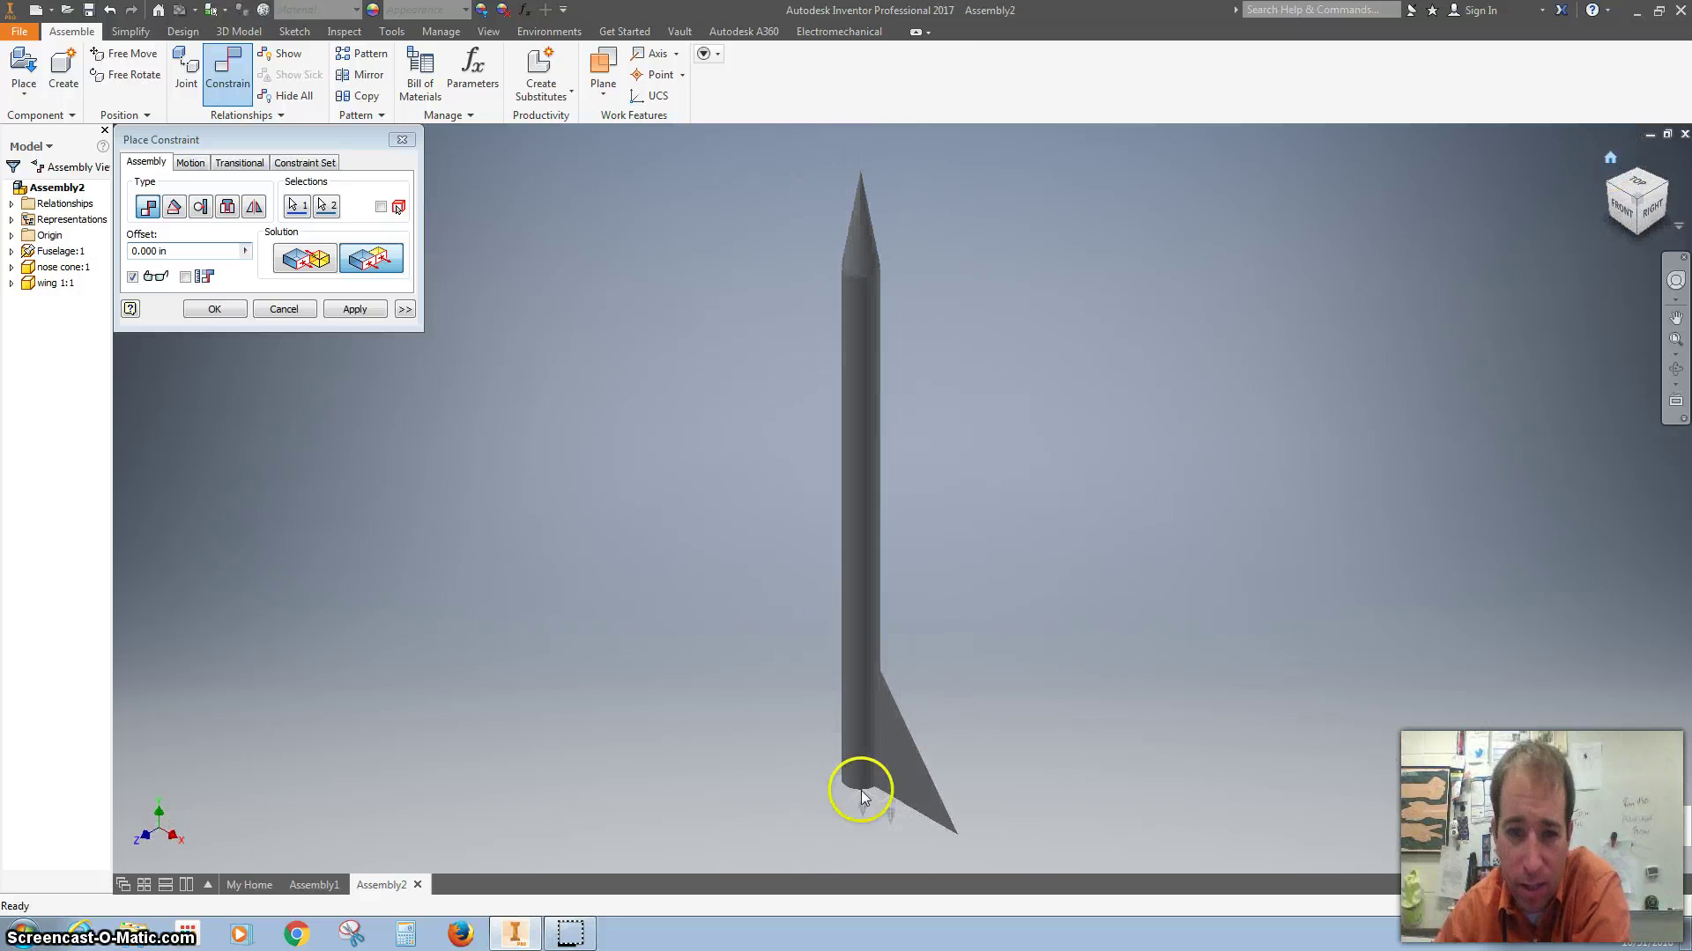
Enter a .25 offset for the wing-fin mate and apply it
{"action": "left_click", "coordinate": [190, 251]}
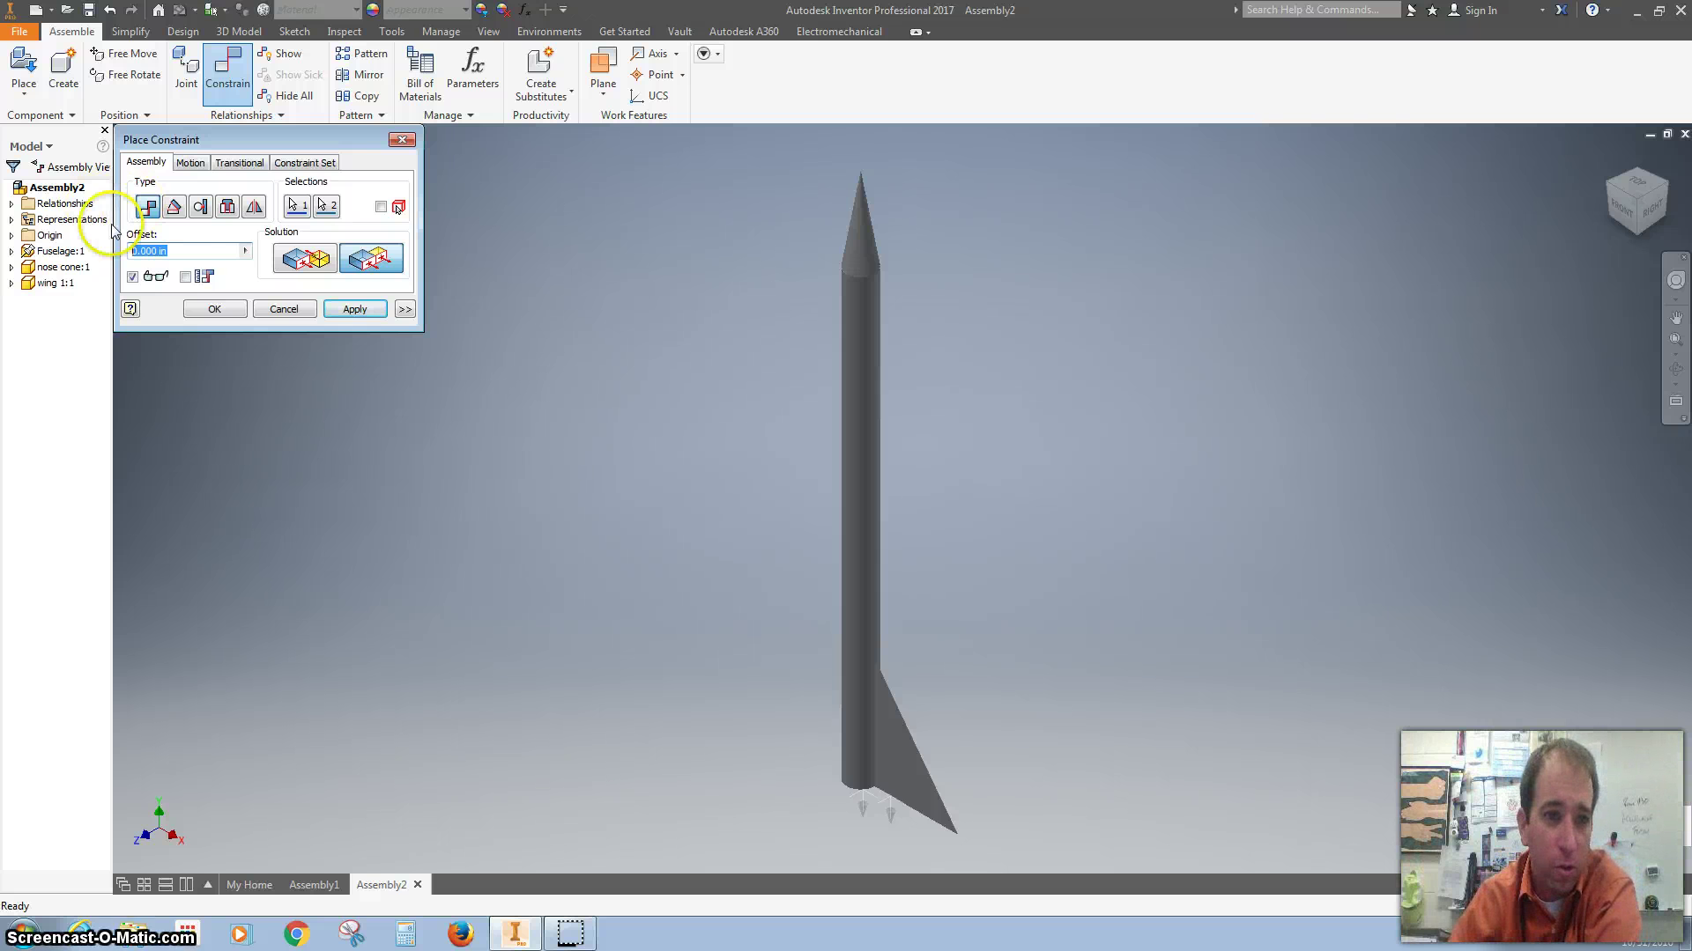
{"action": "type", "text": ".25"}
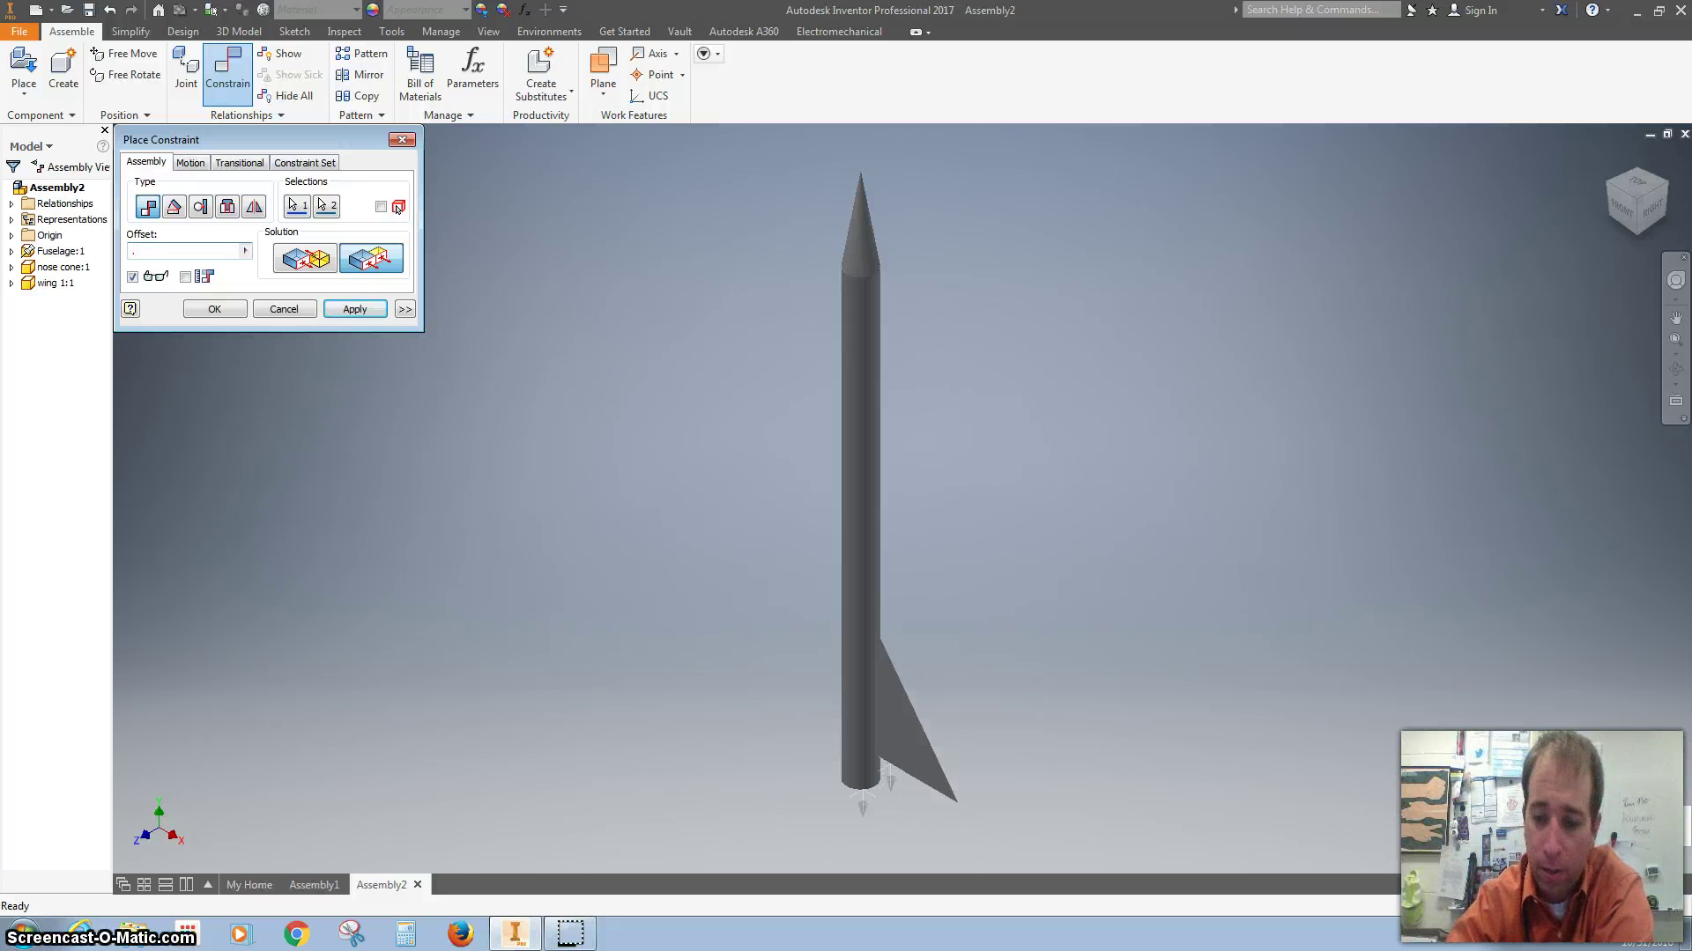
{"action": "type", "text": "1"}
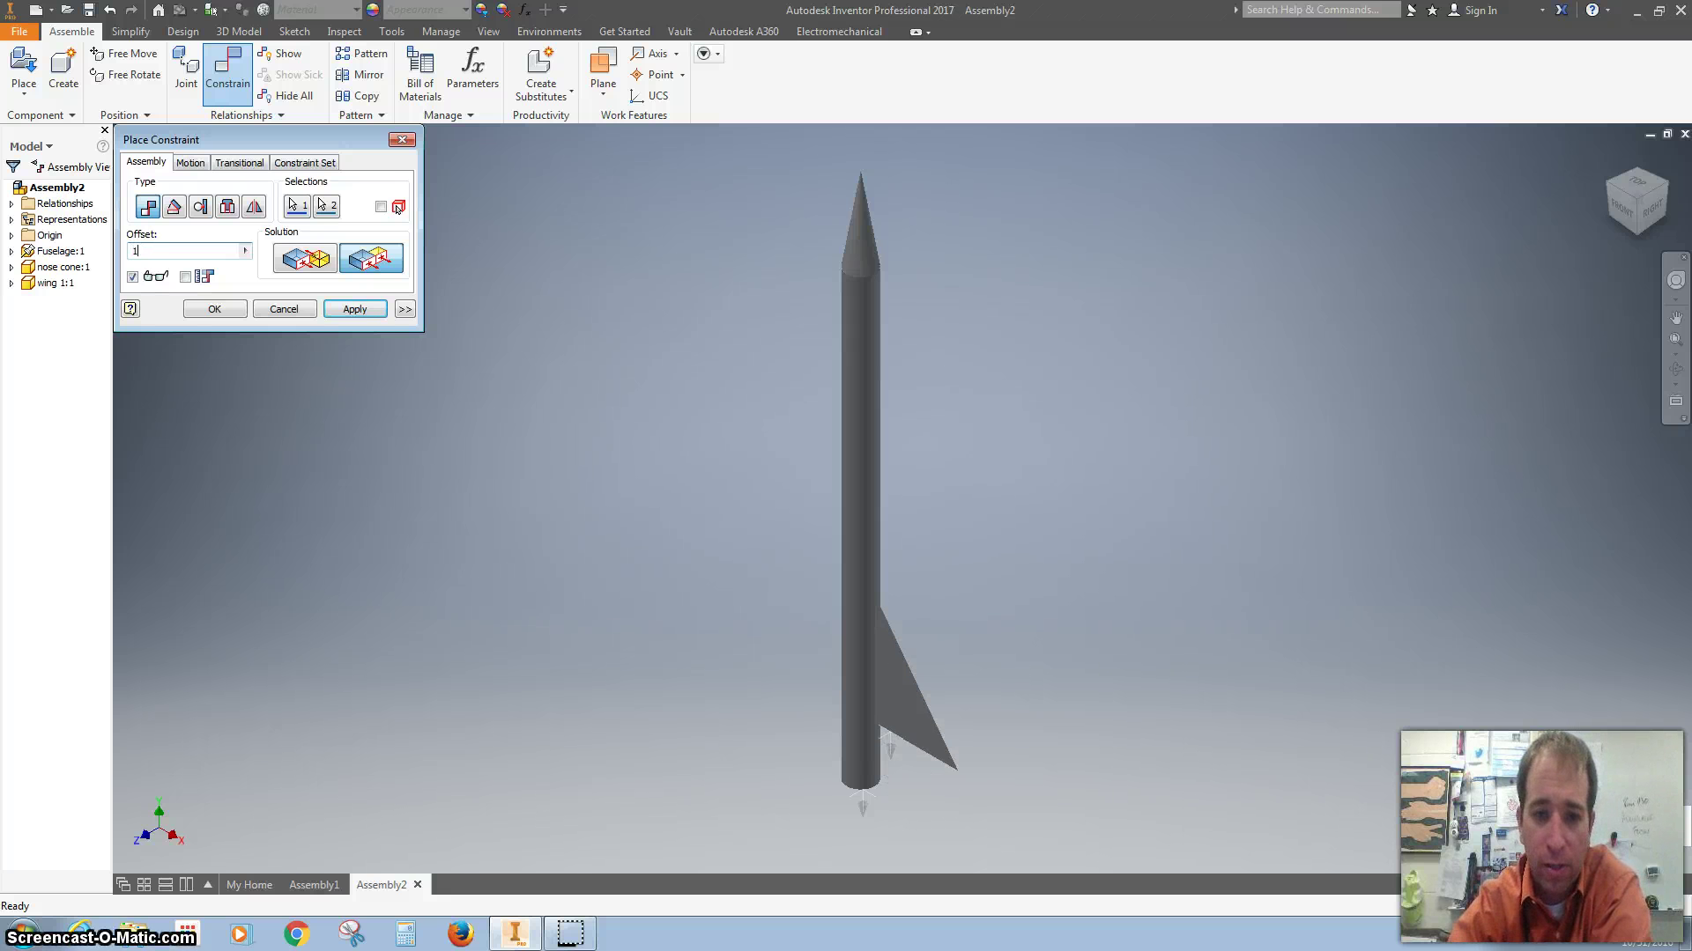
{"action": "key", "text": "BackSpace"}
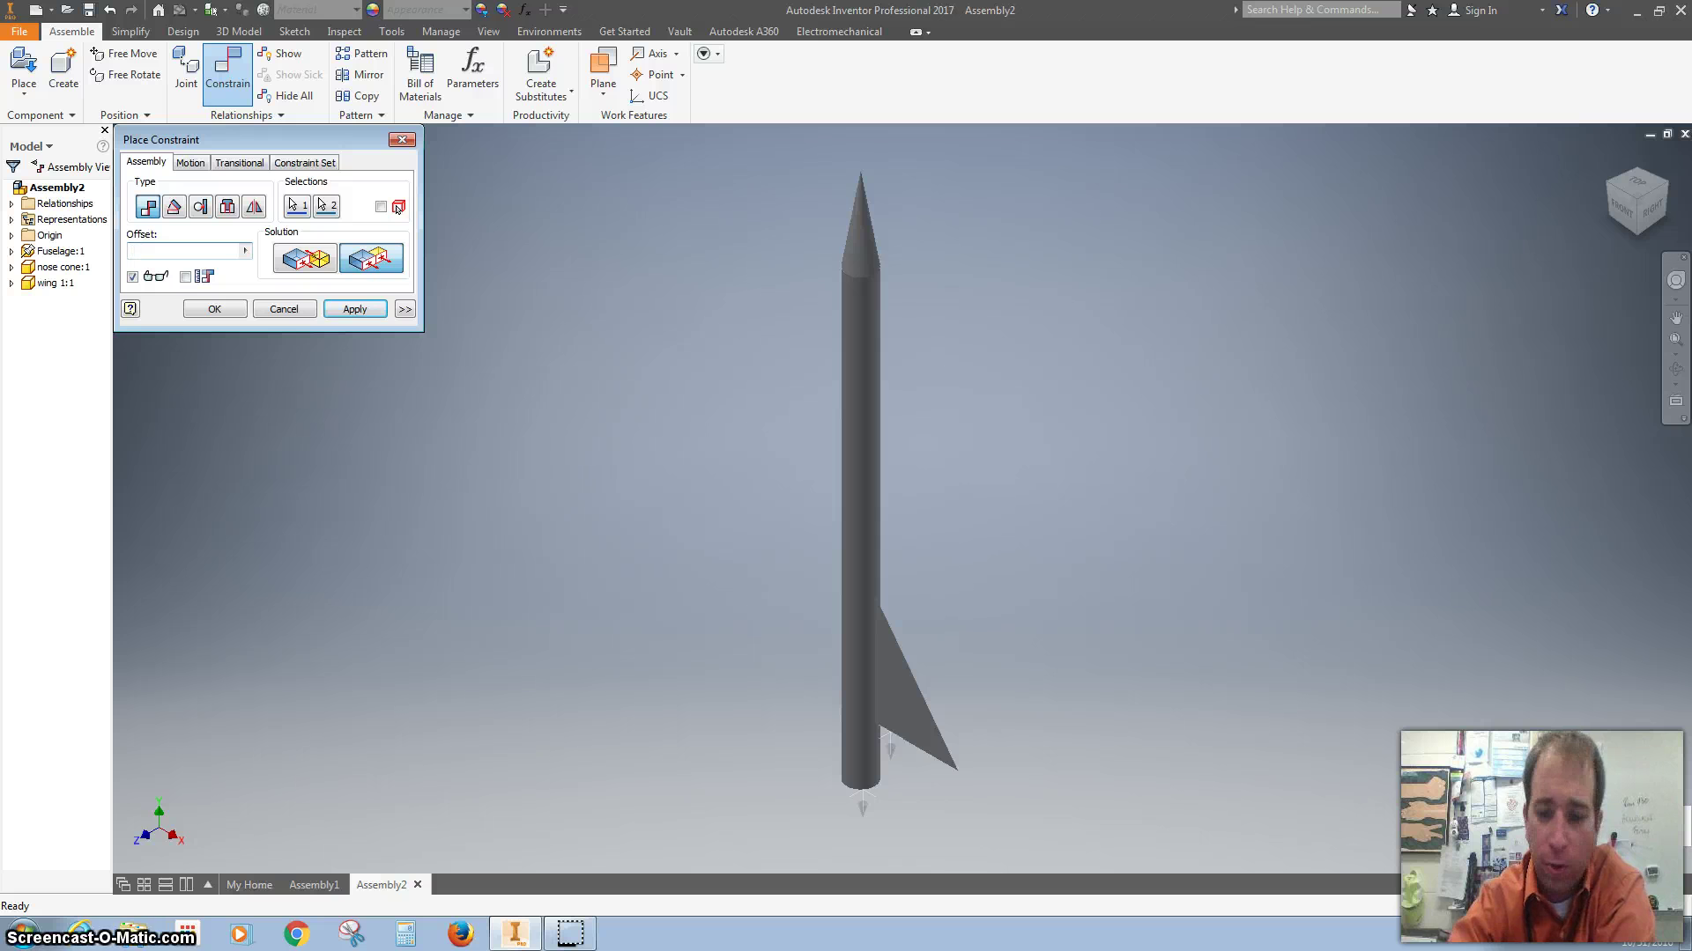
{"action": "type", "text": ".25"}
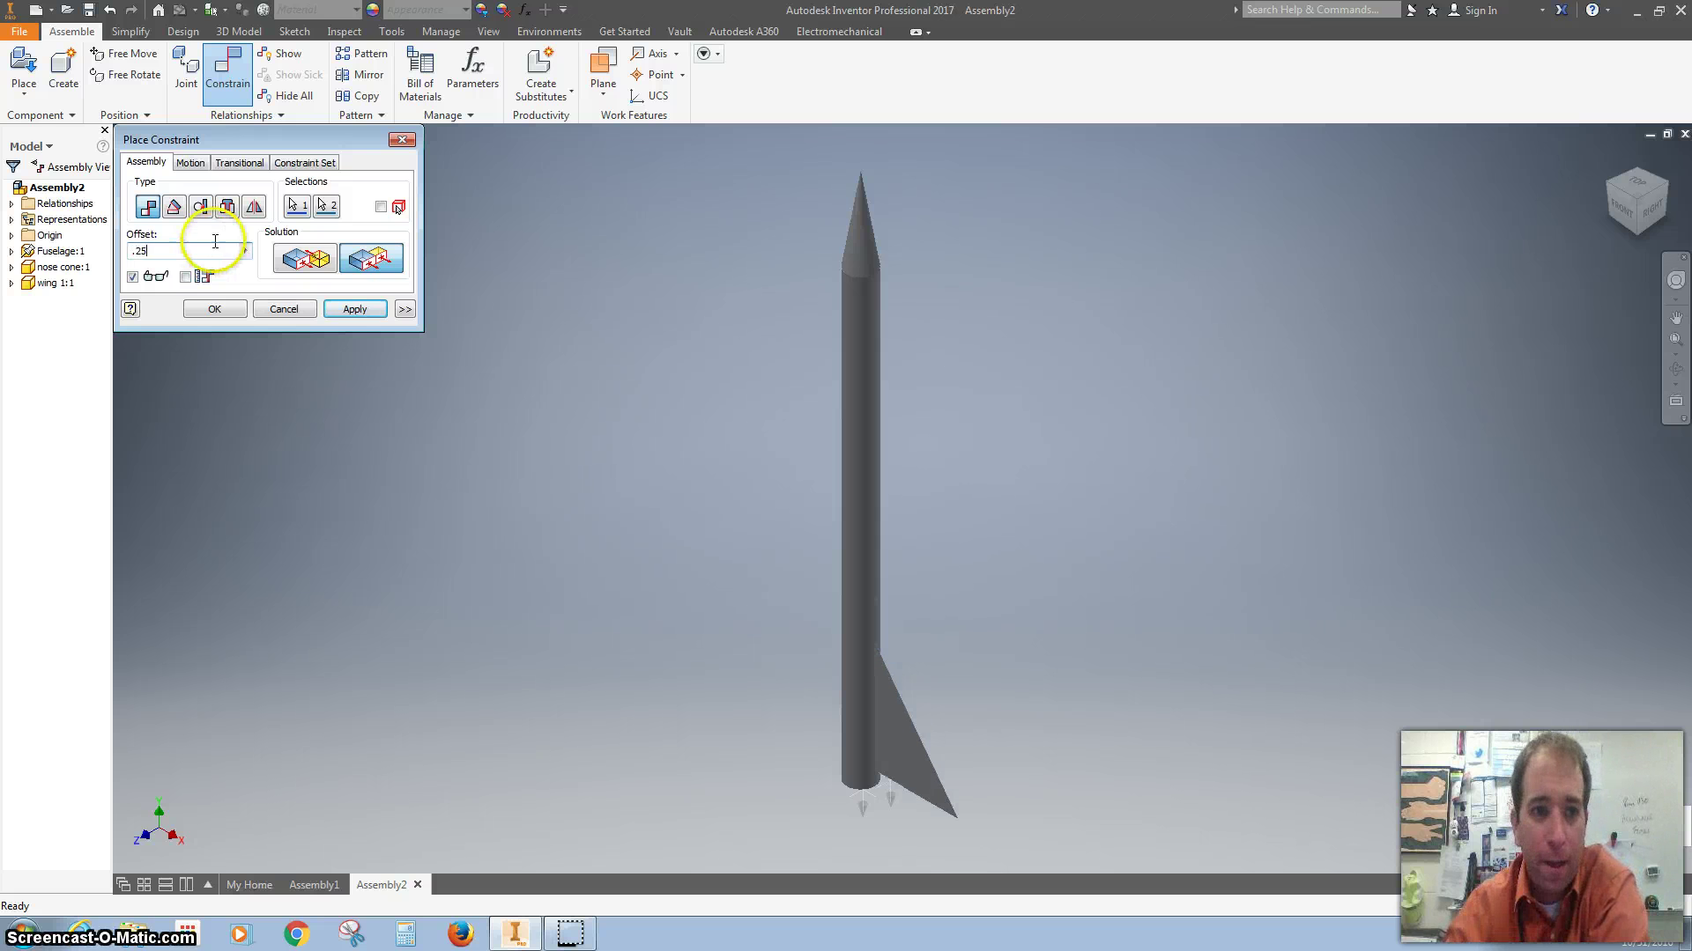
{"action": "left_click", "coordinate": [361, 310]}
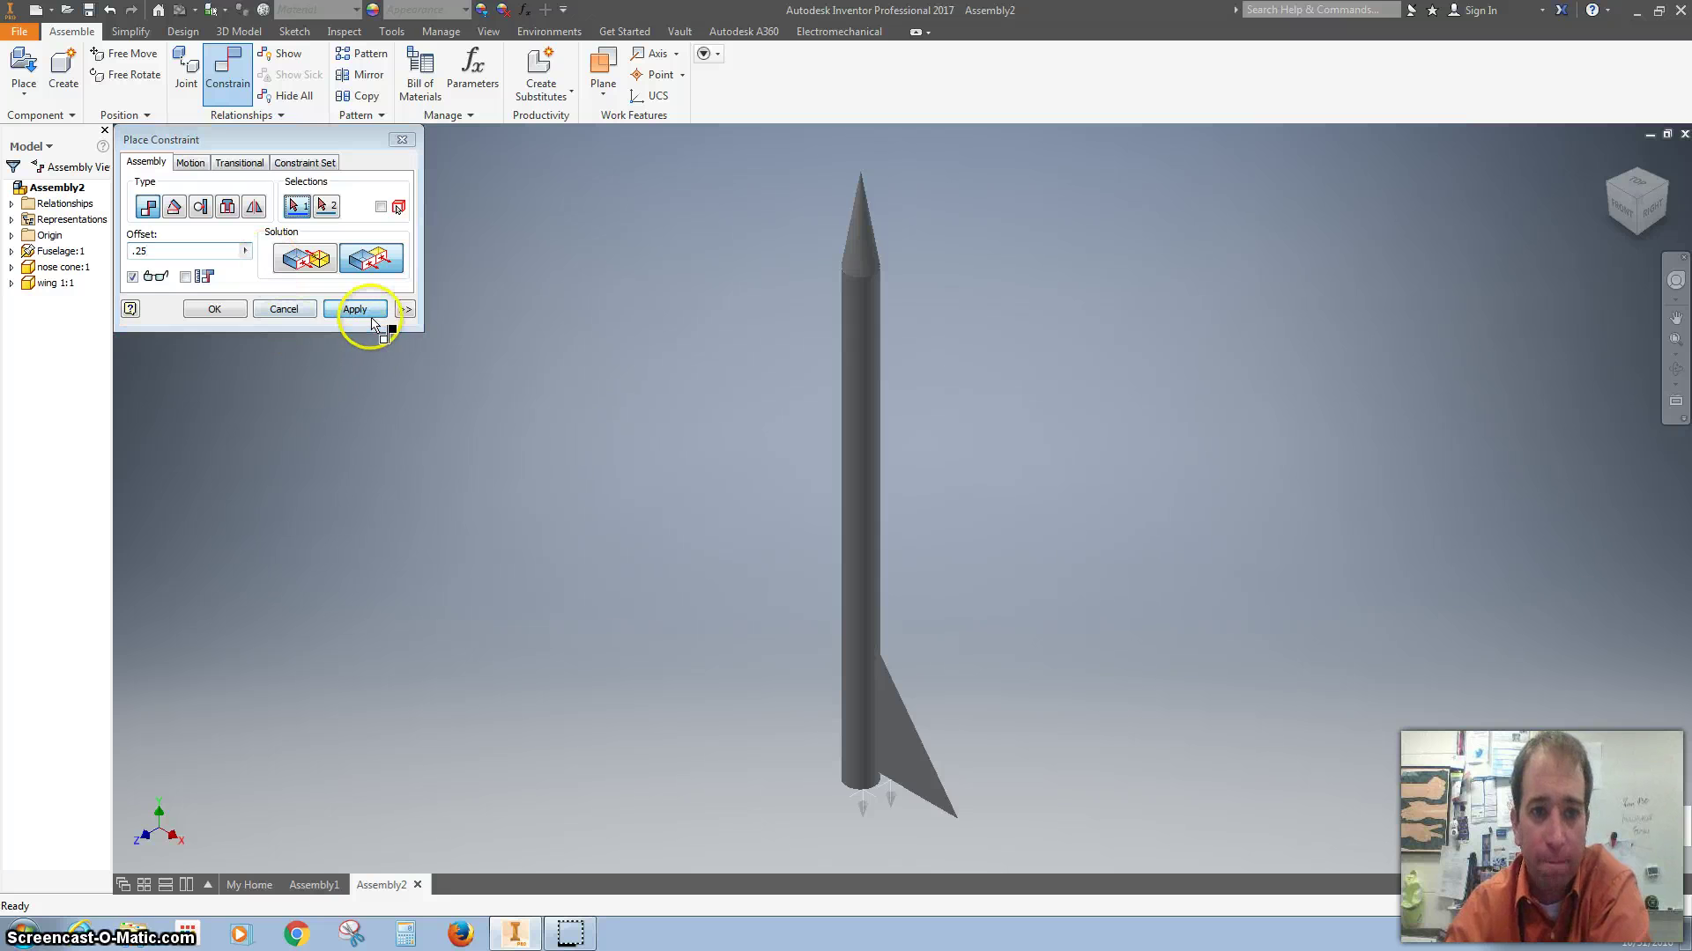
Start a circular pattern of the wing fin around the fuselage axis, previewing 4 at 90°
{"action": "left_click", "coordinate": [399, 144]}
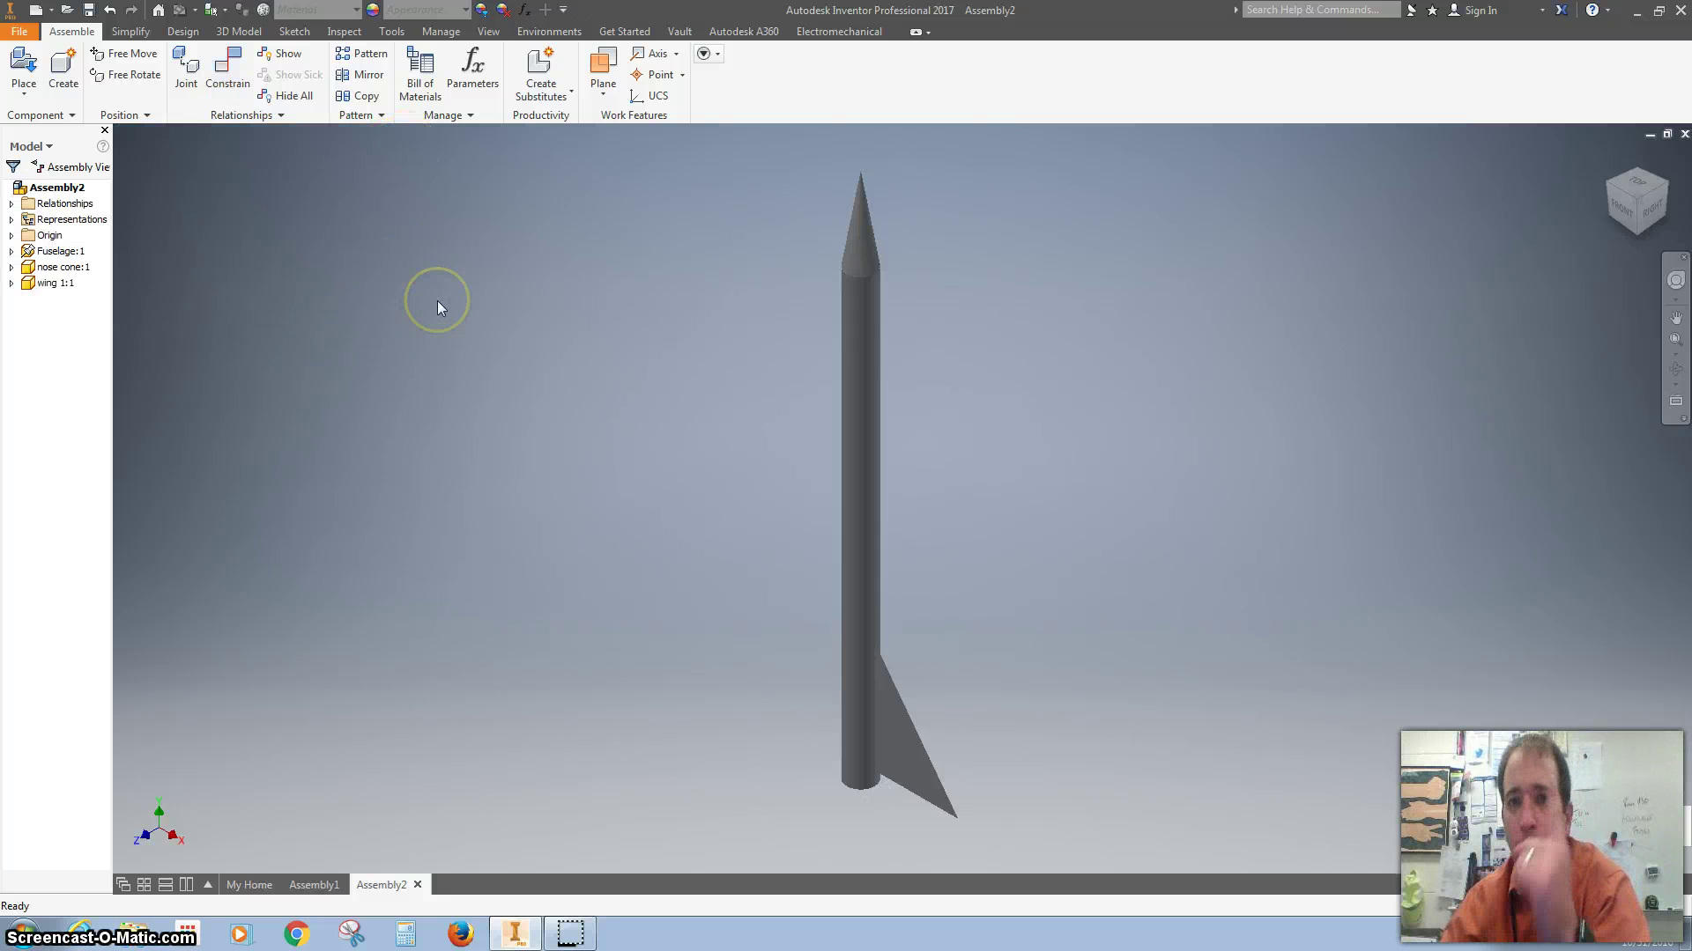
{"action": "left_click", "coordinate": [370, 54]}
{"action": "left_click_drag", "start_coordinate": [683, 170], "coordinate": [311, 159]}
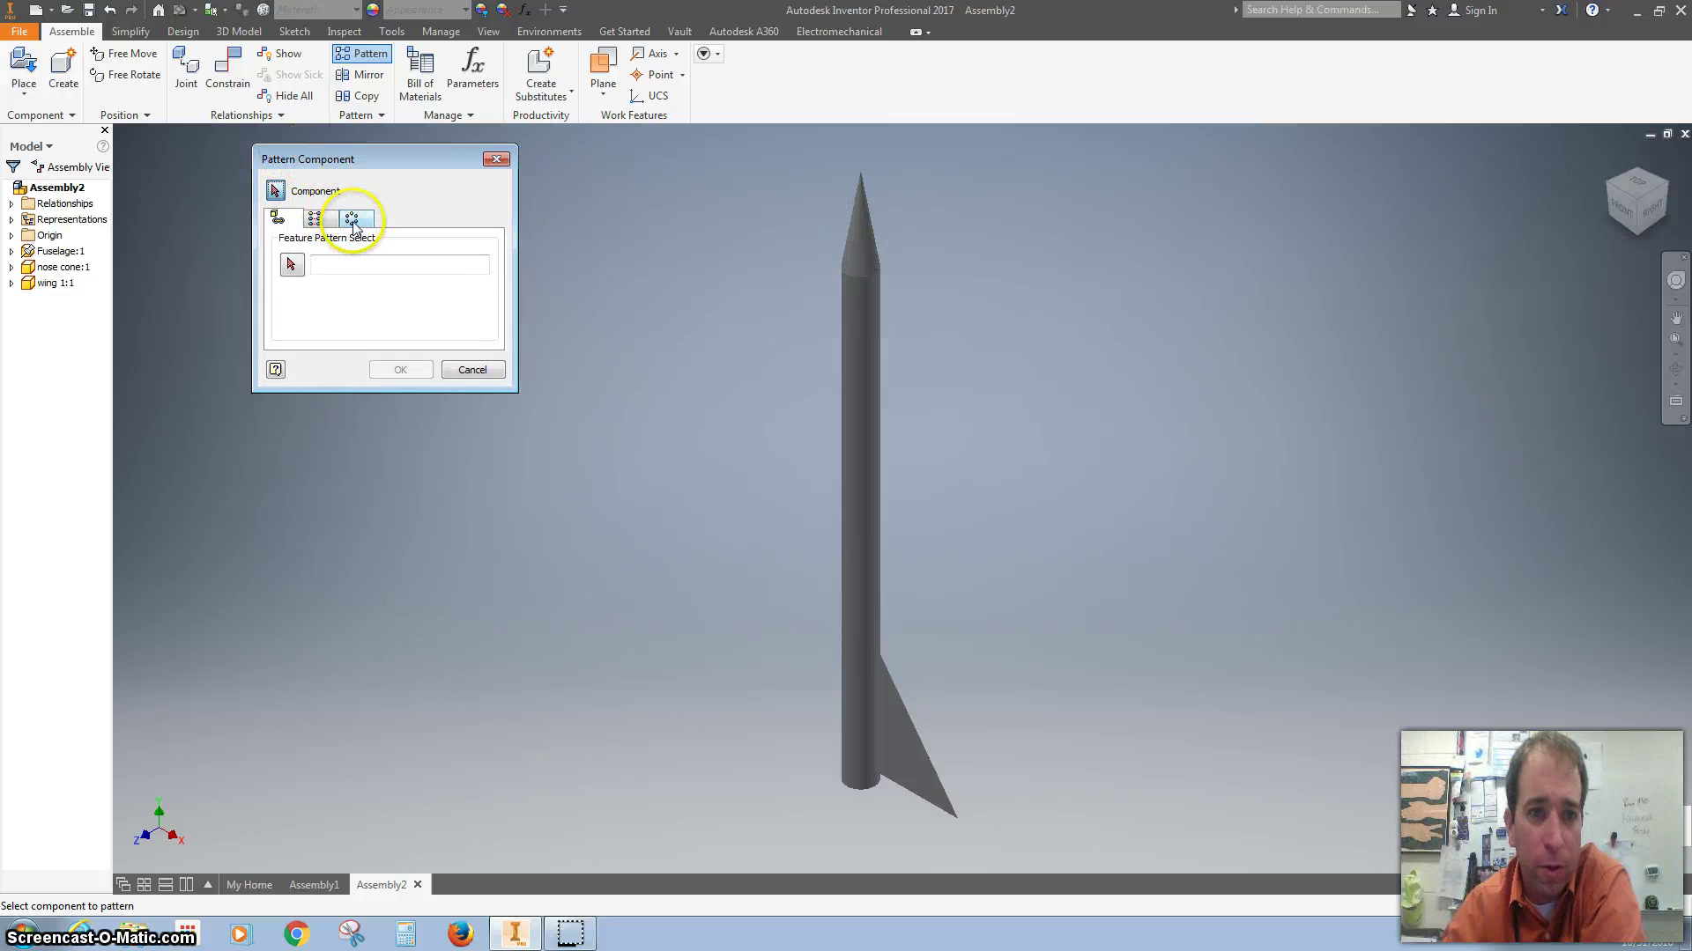
{"action": "left_click", "coordinate": [352, 218]}
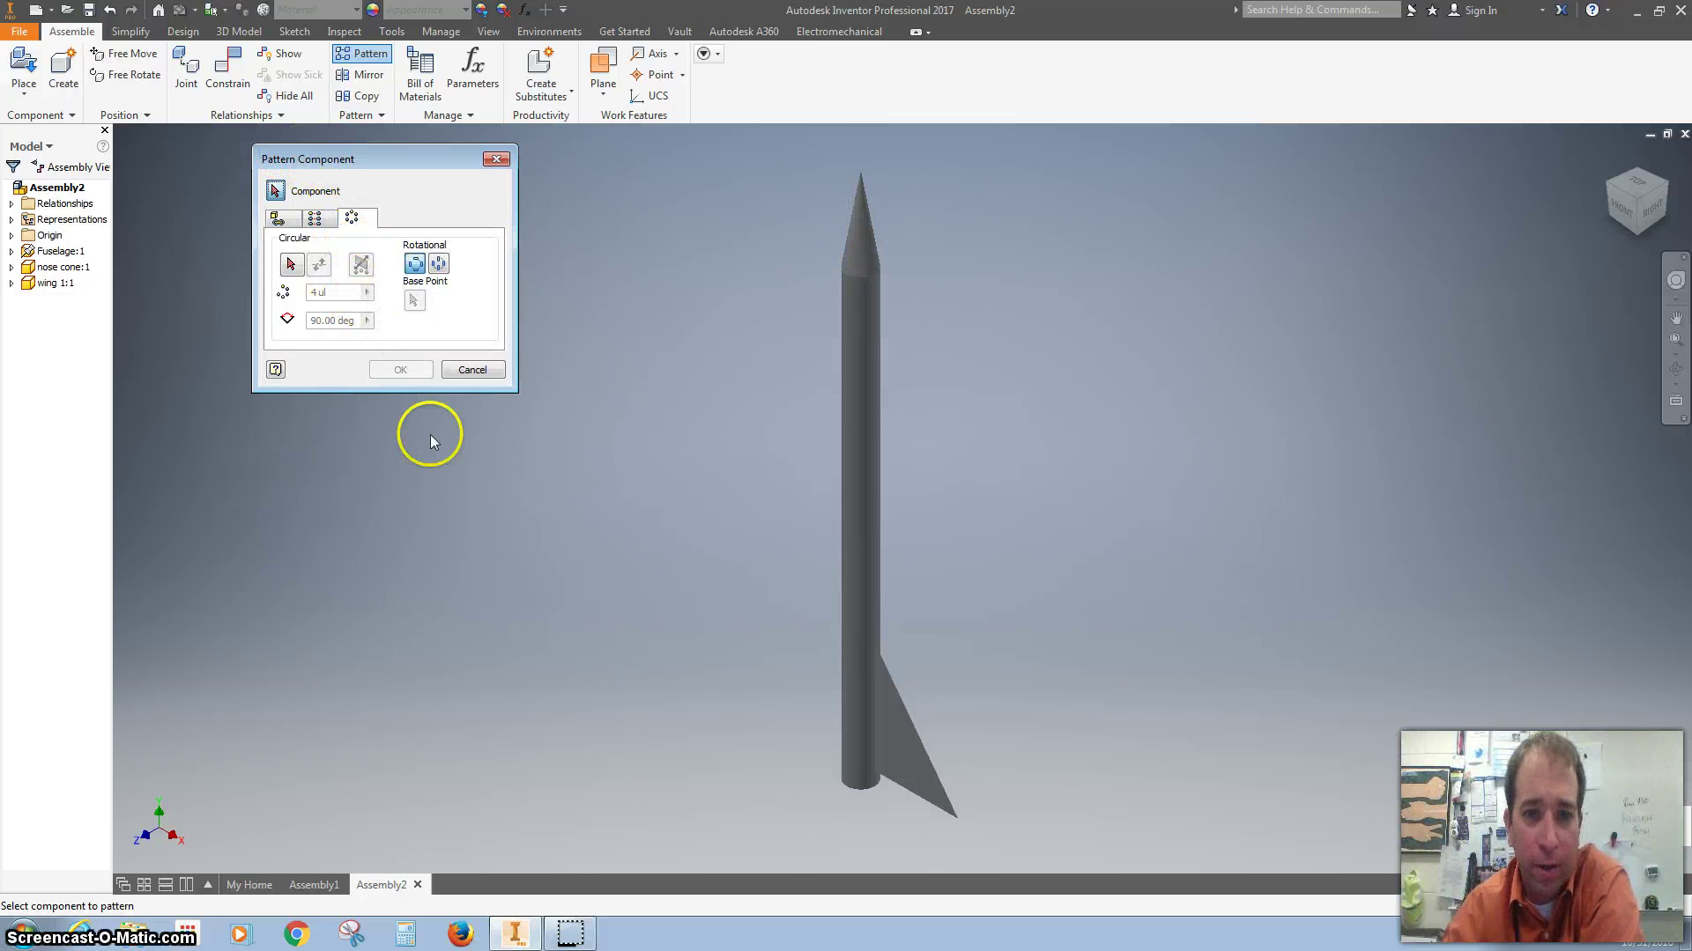
{"action": "left_click", "coordinate": [903, 779]}
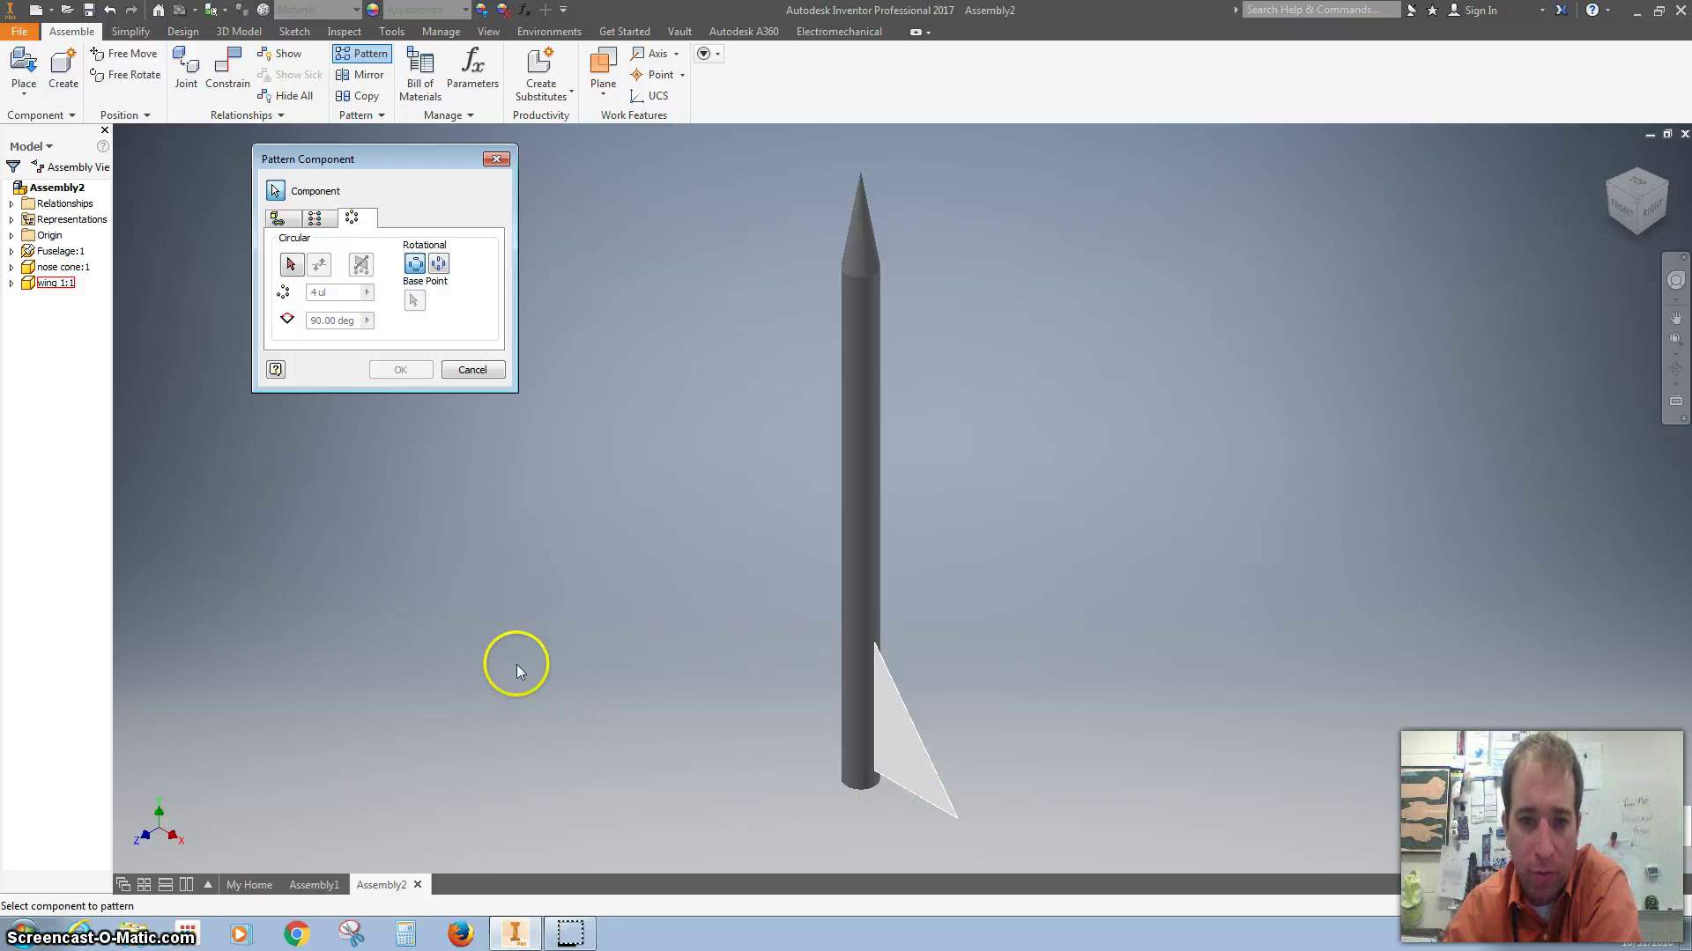
{"action": "left_click", "coordinate": [291, 264]}
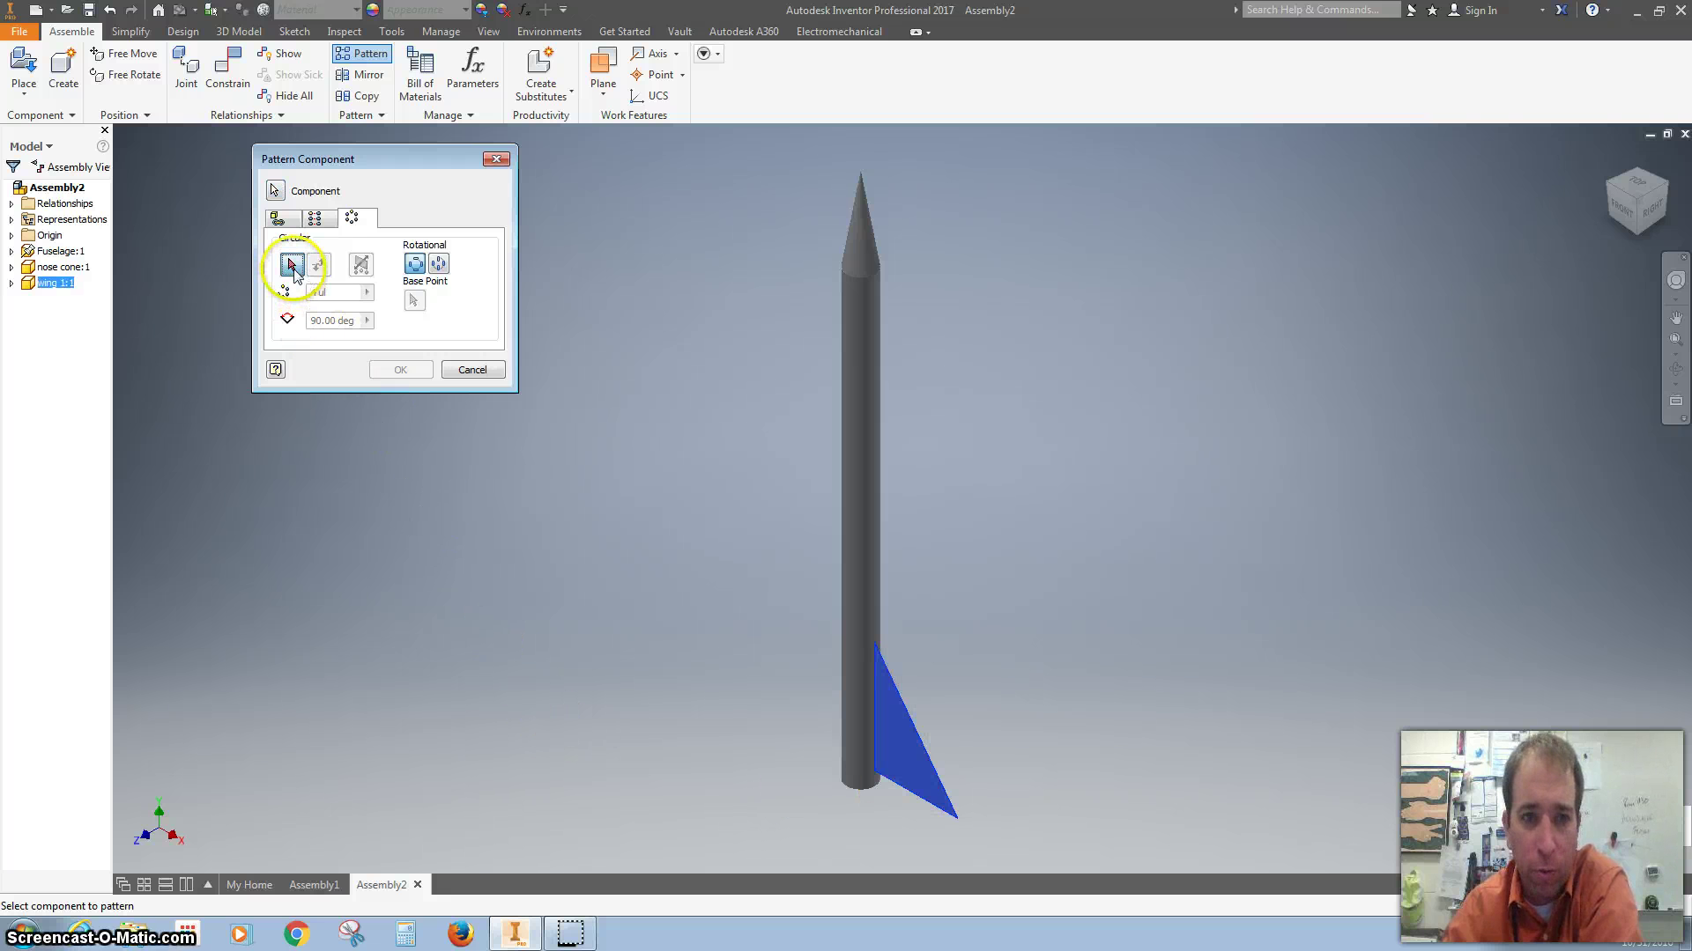
{"action": "left_click", "coordinate": [855, 799]}
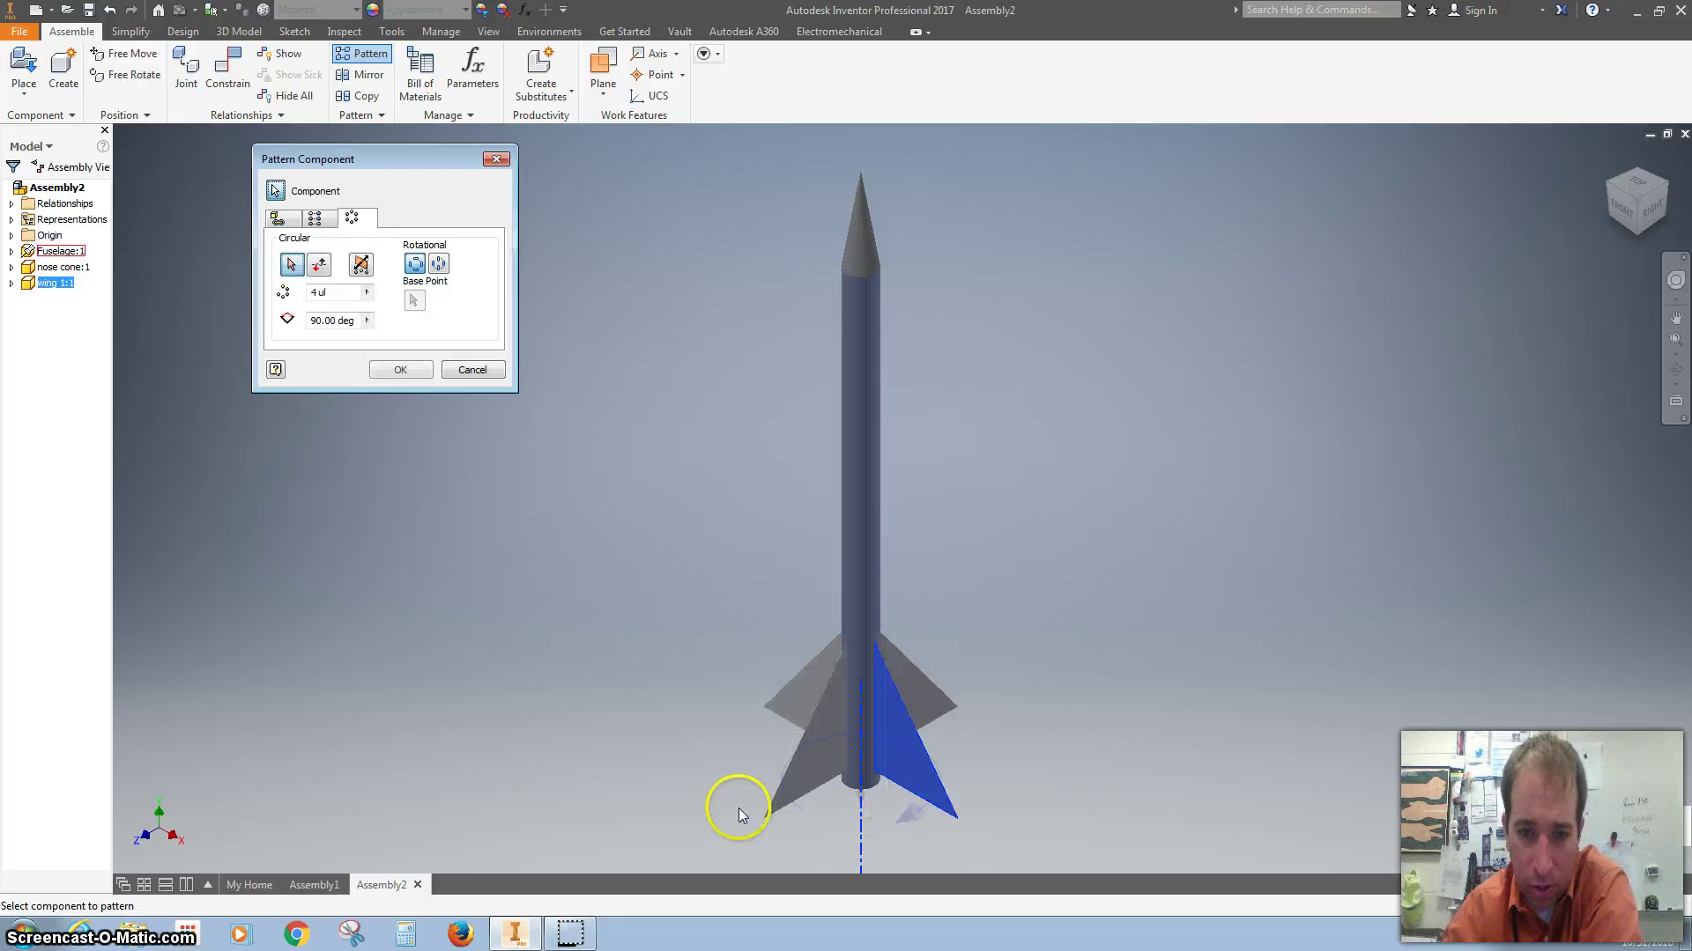
{"action": "left_click", "coordinate": [322, 294]}
Set the circular pattern to 3 fins at 120 deg and confirm it
{"action": "double_click", "coordinate": [322, 294]}
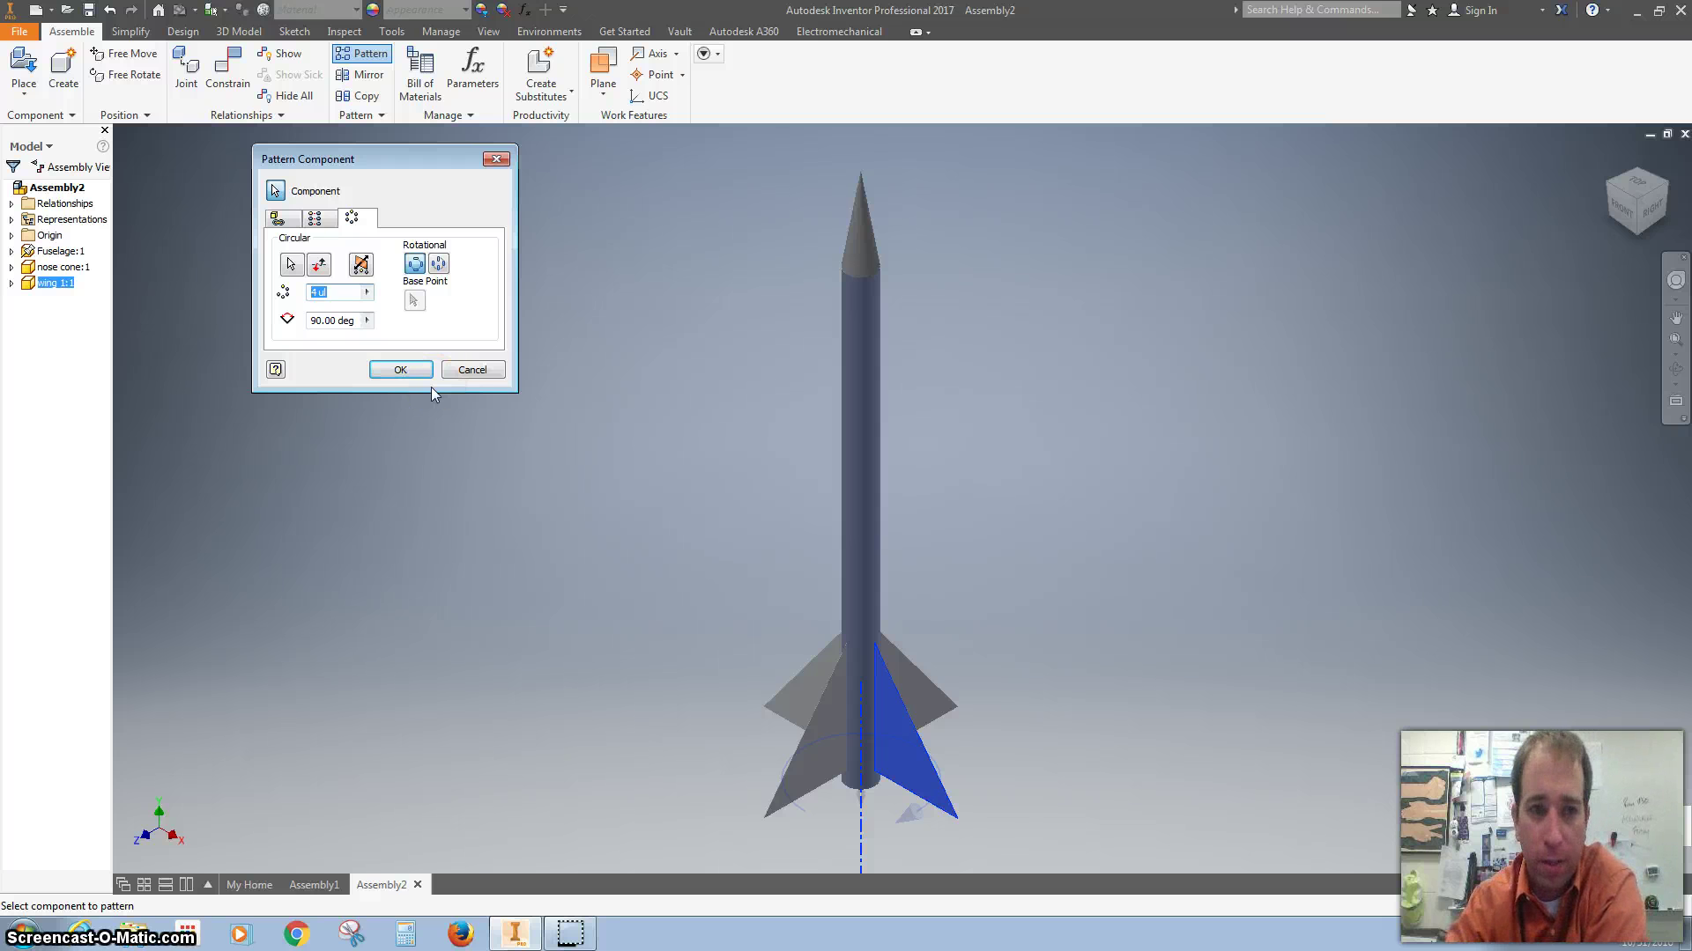
{"action": "type", "text": "3"}
{"action": "double_click", "coordinate": [330, 322]}
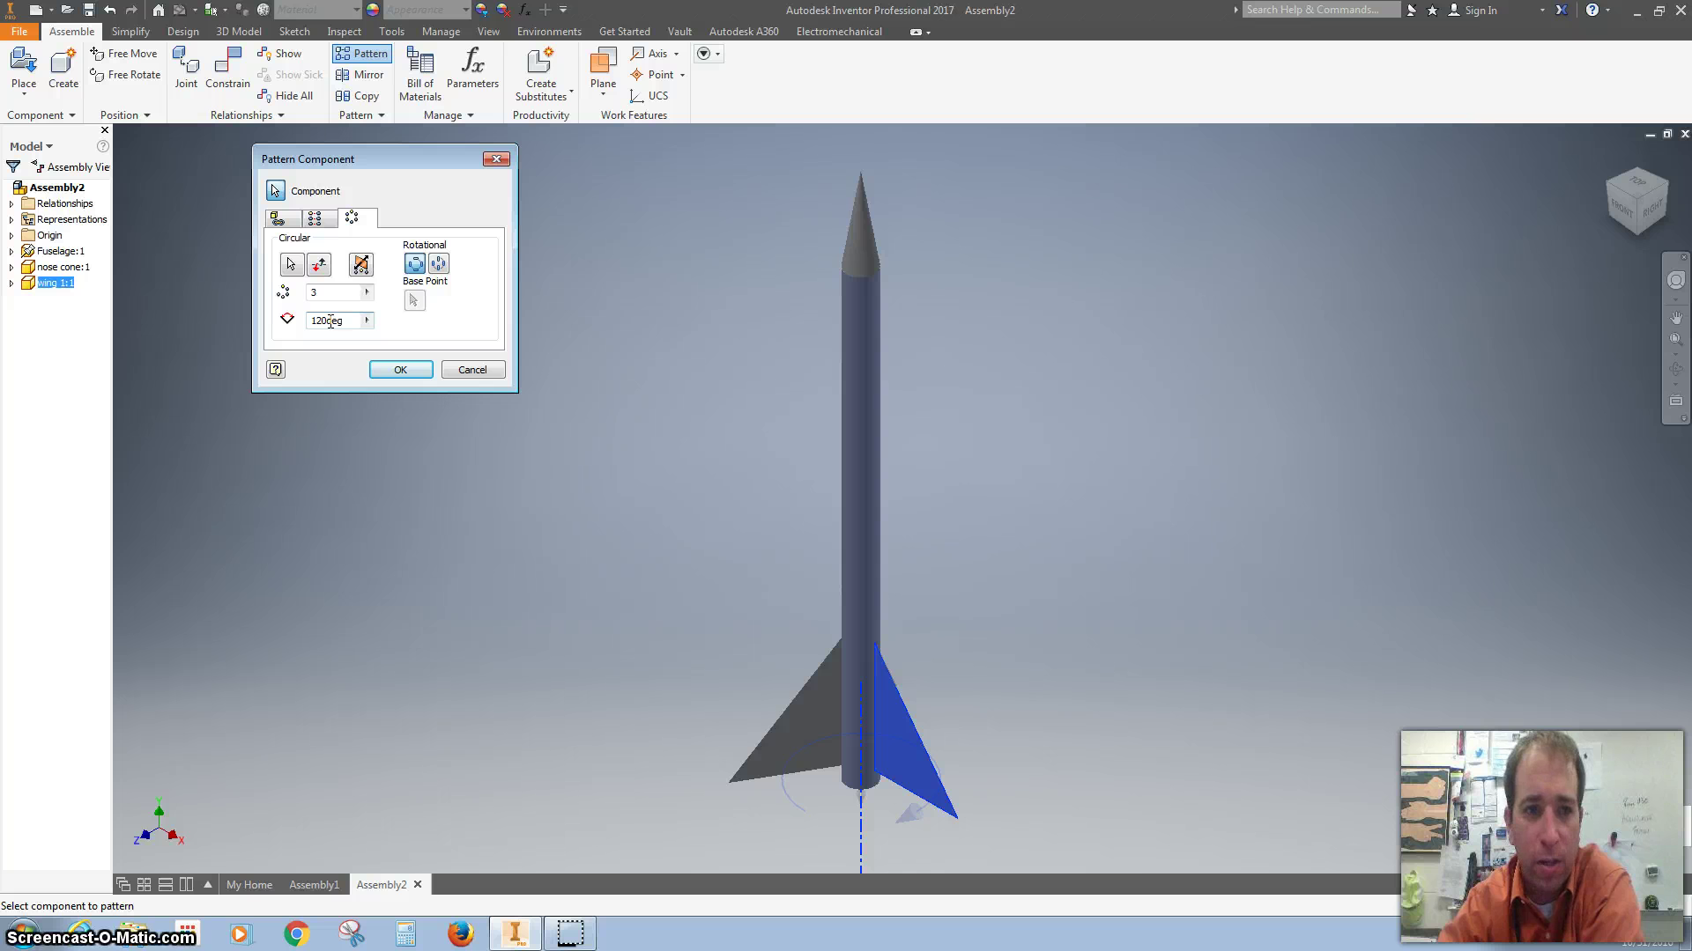
{"action": "left_click", "coordinate": [400, 370]}
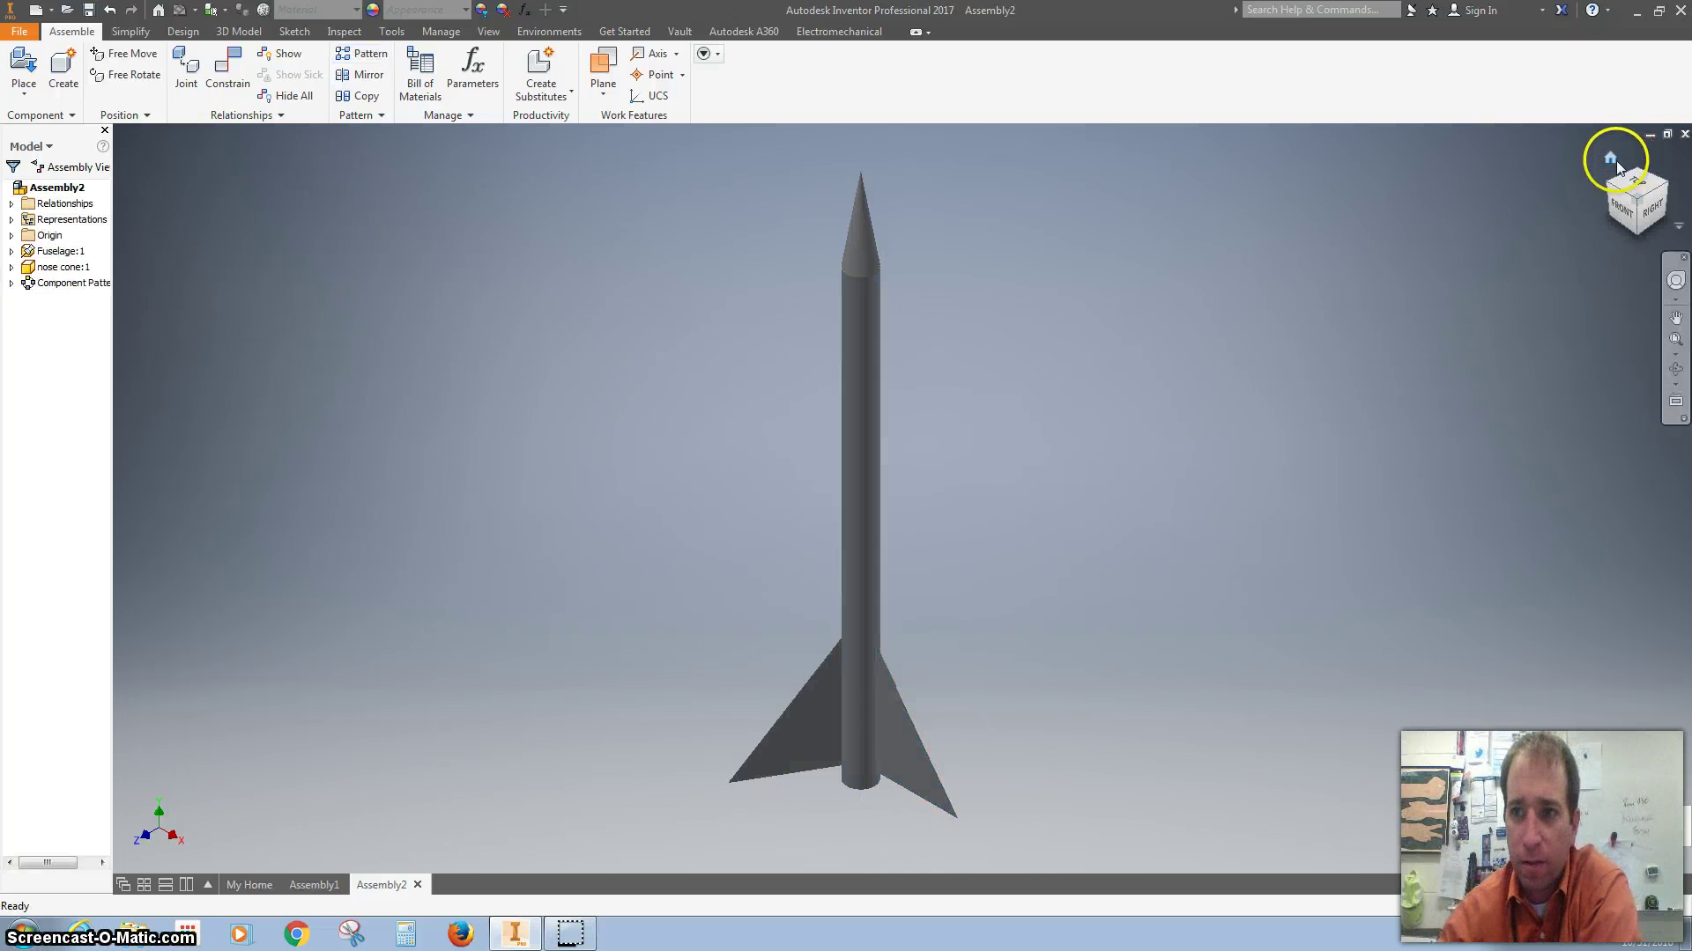
{"action": "left_click", "coordinate": [1610, 159]}
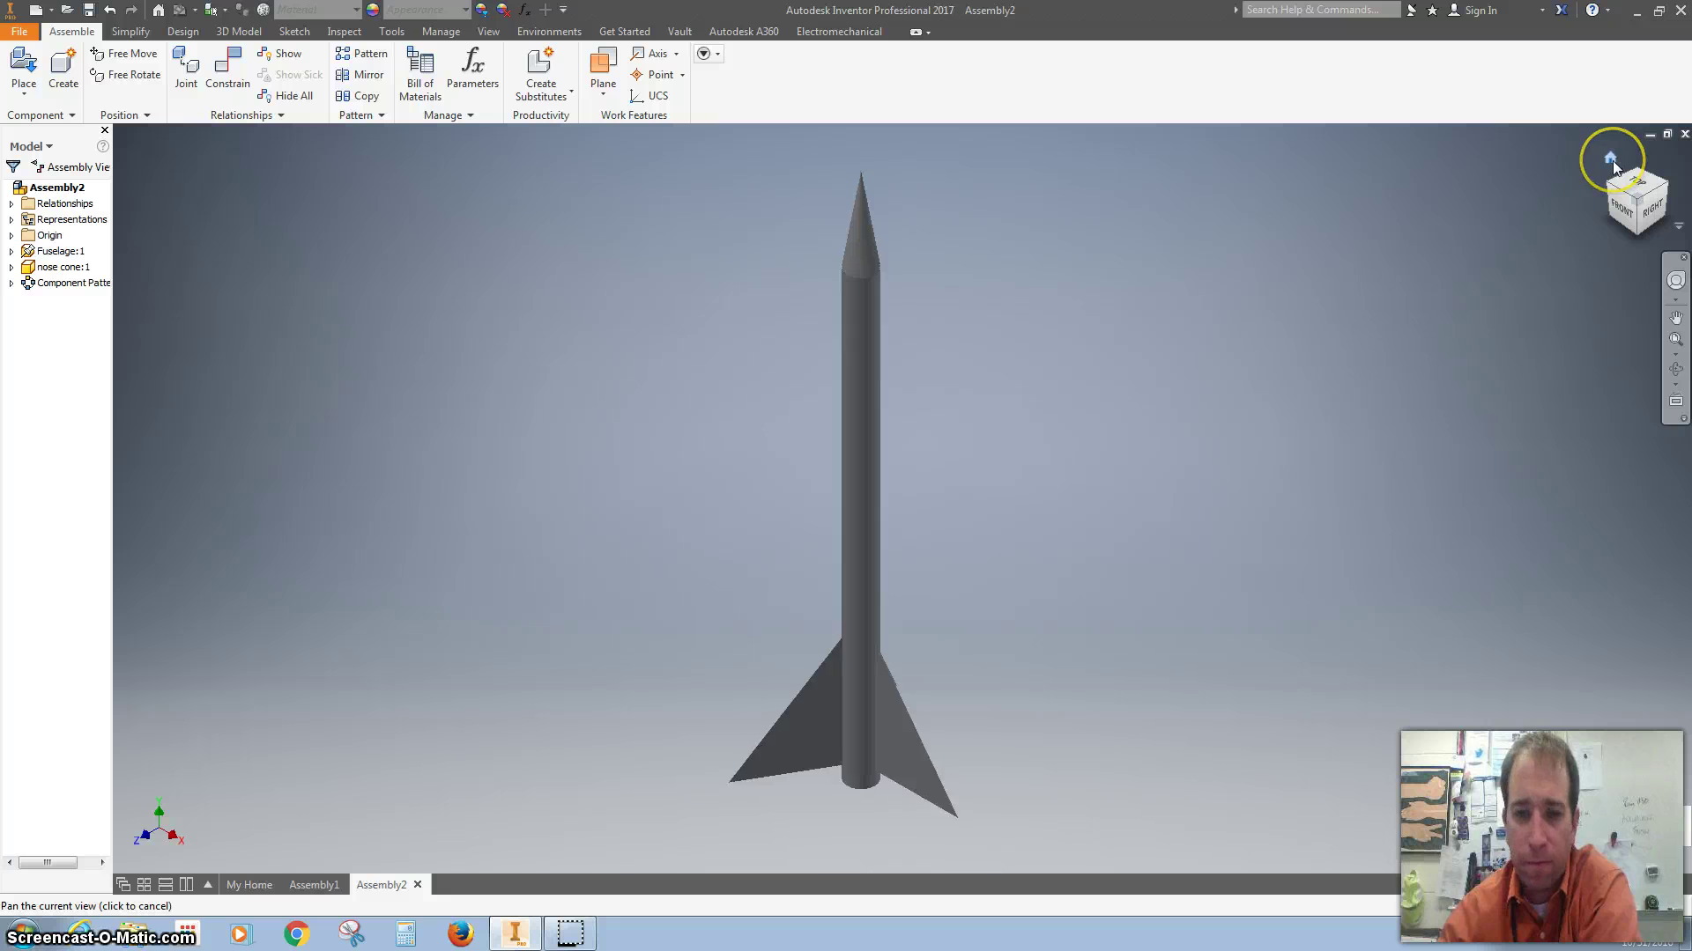
{"action": "left_click", "coordinate": [1654, 196]}
{"action": "left_click_drag", "start_coordinate": [1654, 196], "coordinate": [1615, 201]}
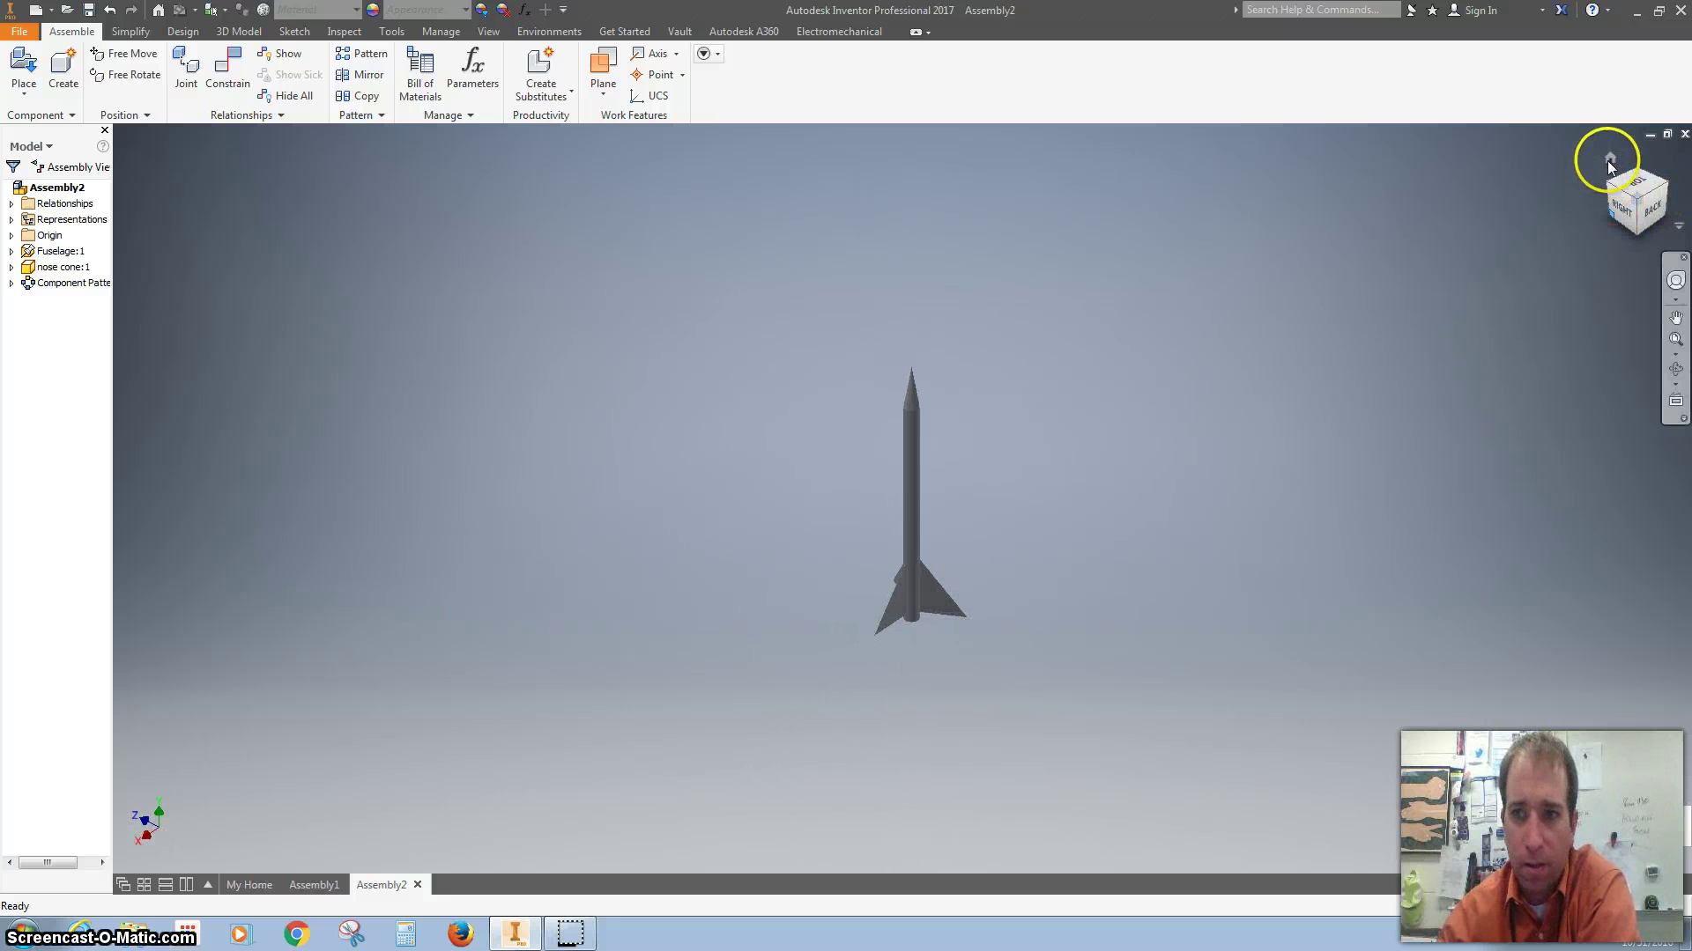
{"action": "left_click", "coordinate": [1608, 159]}
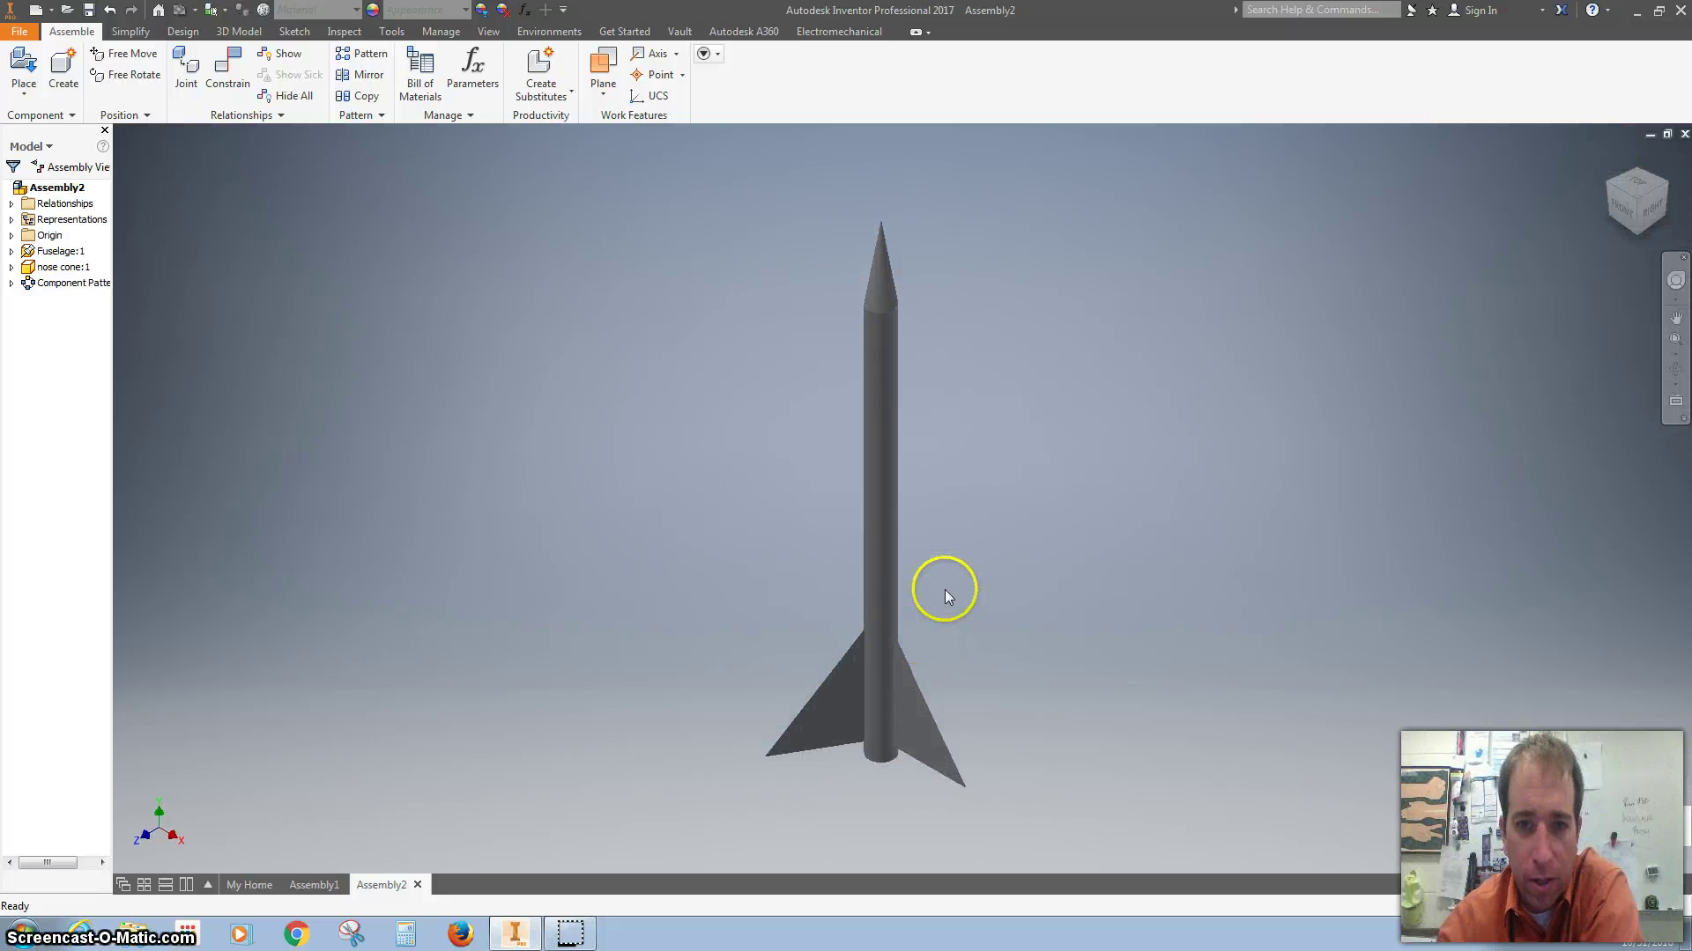
{"action": "scroll", "coordinate": [944, 597], "scroll_direction": "up", "scroll_amount": 5}
{"action": "scroll", "coordinate": [944, 585], "scroll_direction": "down", "scroll_amount": 4}
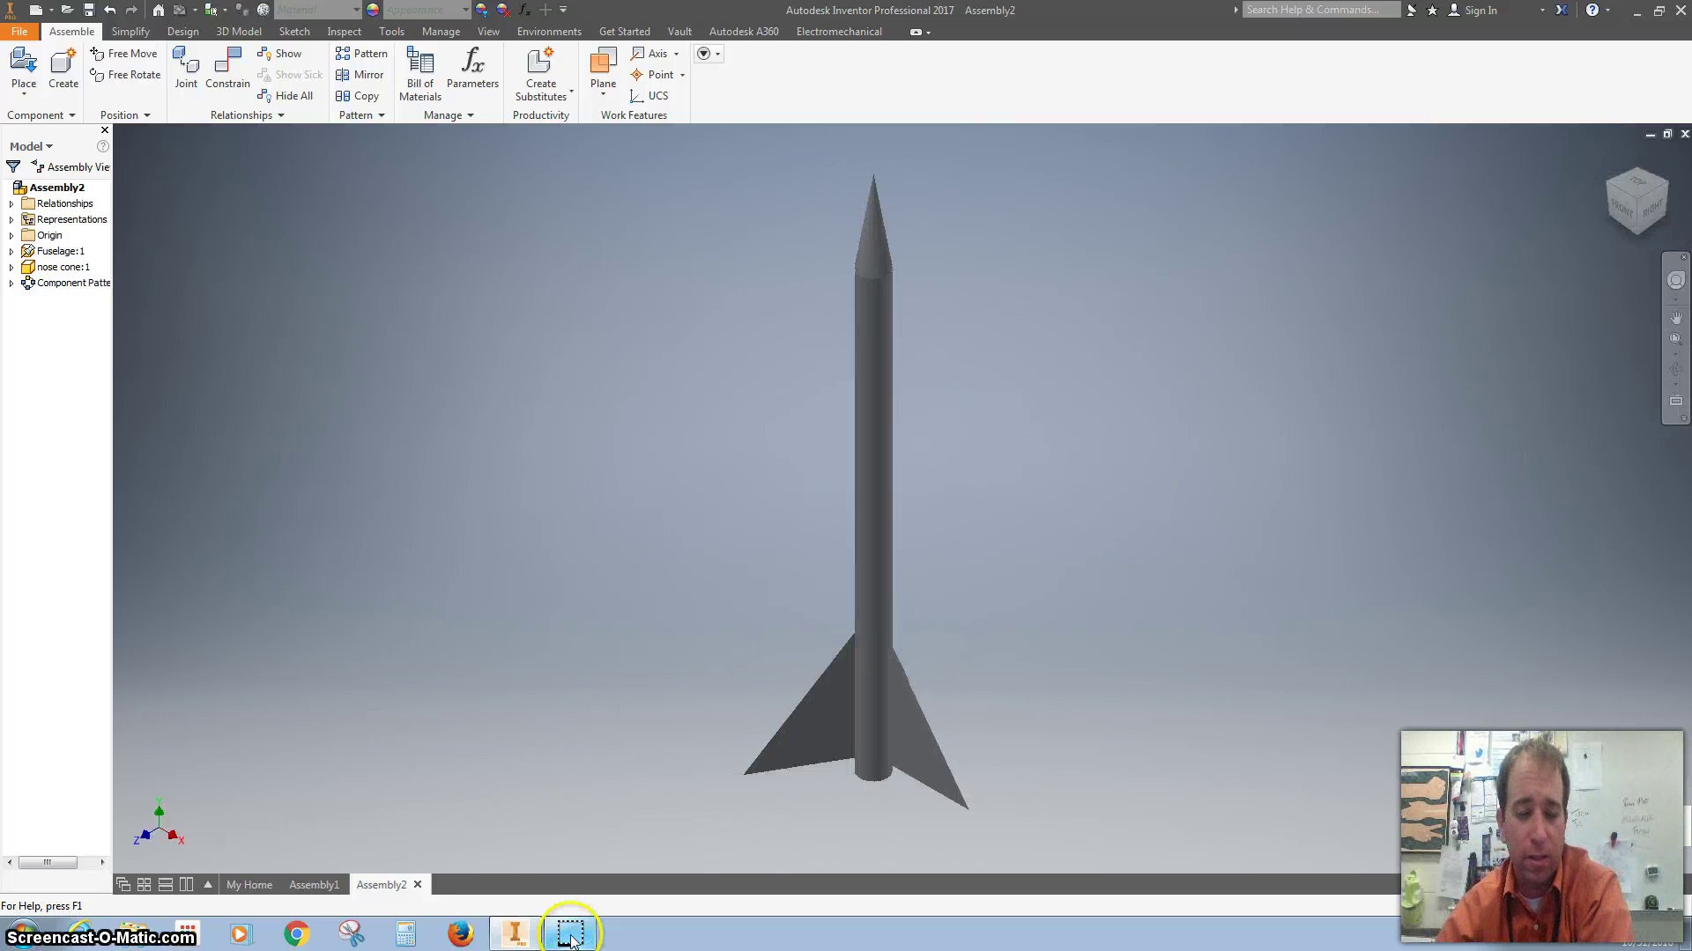
Show the File menu's Save As submenu for Assembly2
{"action": "left_click", "coordinate": [18, 33]}
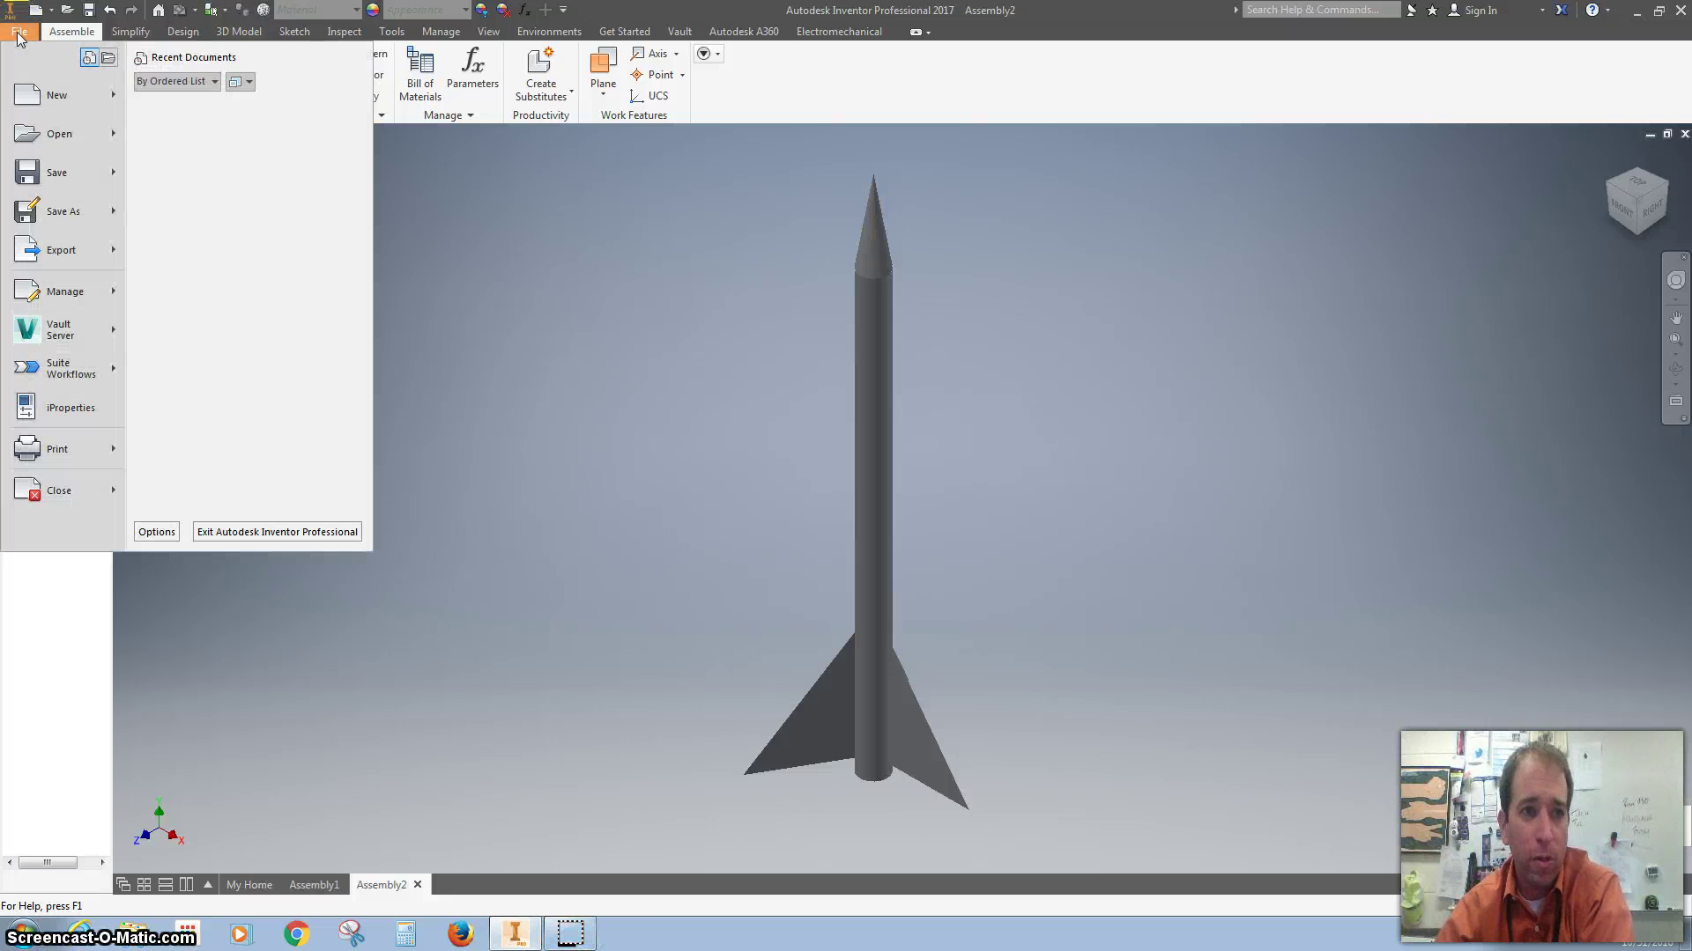
{"action": "left_click", "coordinate": [51, 228]}
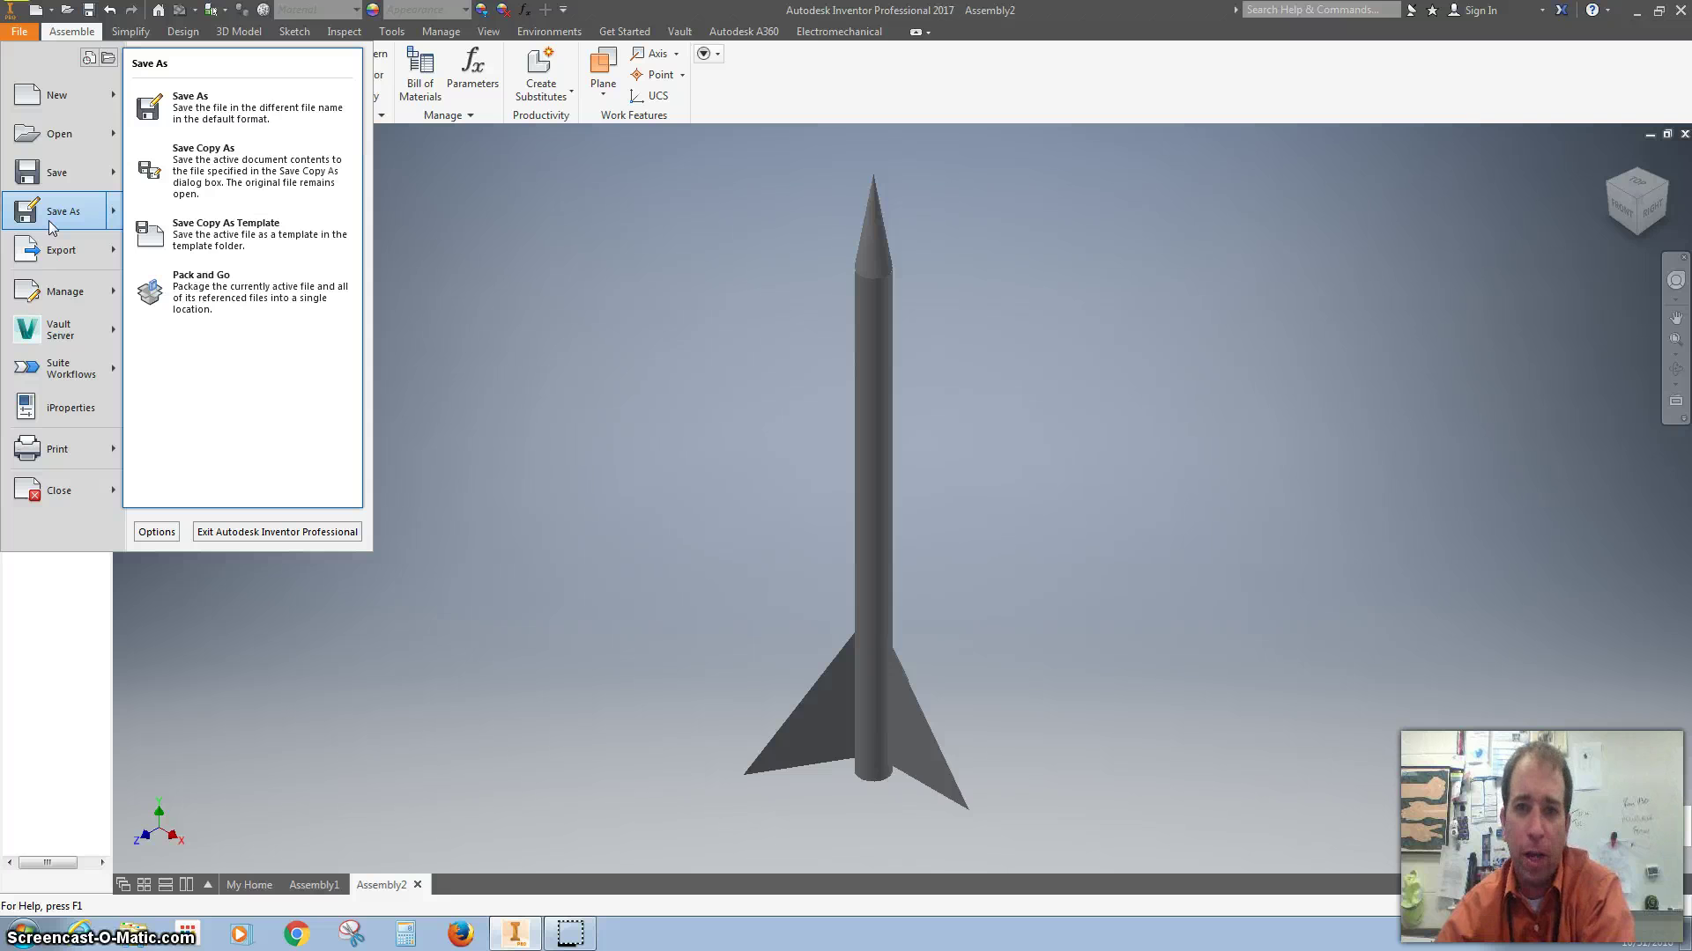